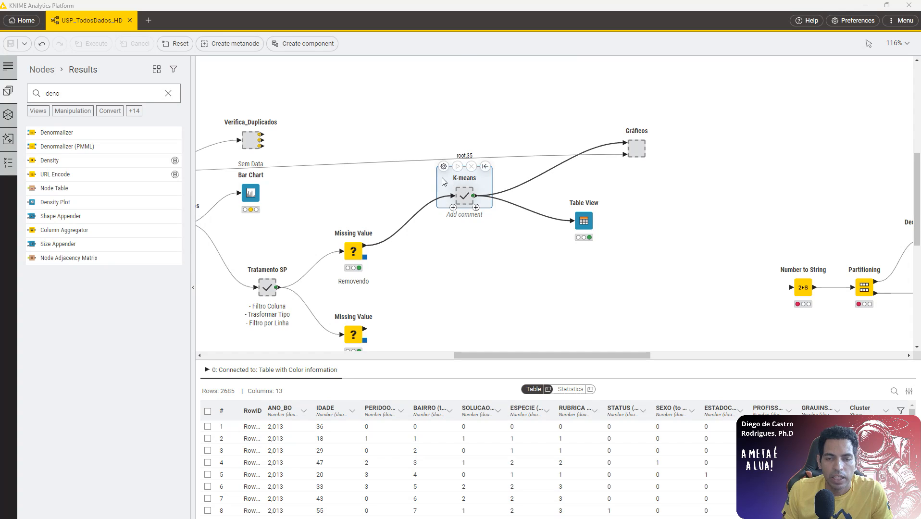
Open the K-means metanode to review its inner nodes and return to the main workflow.
drag(549, 356, 516, 357)
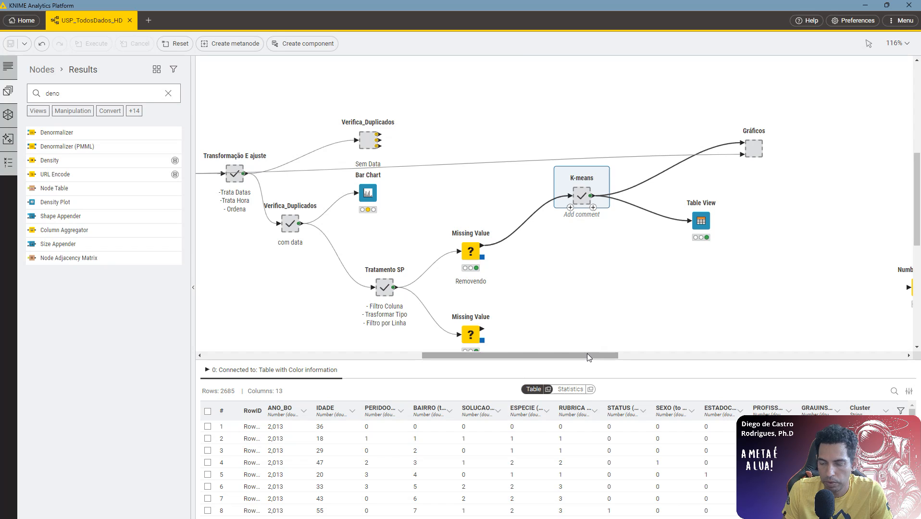
mouse_move(604, 352)
mouse_down()
mouse_move(720, 351)
mouse_move(590, 343)
mouse_move(597, 337)
mouse_up()
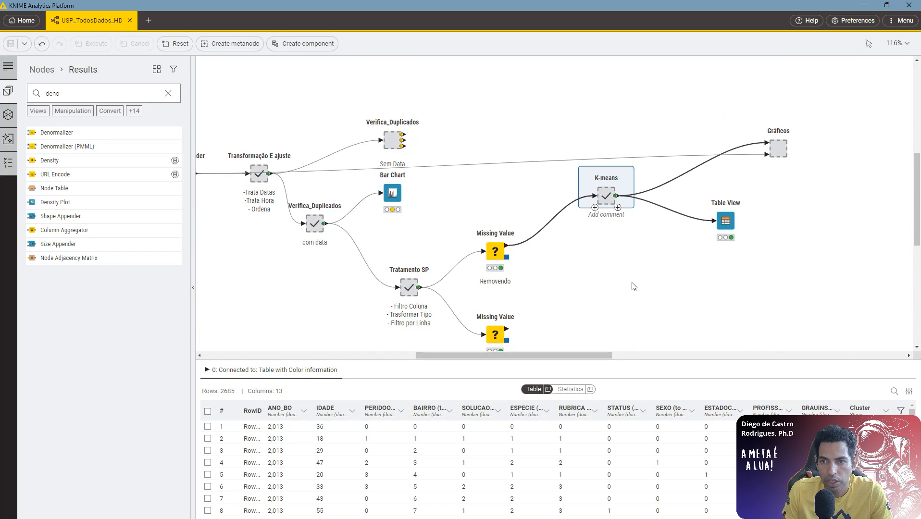
double_click(607, 196)
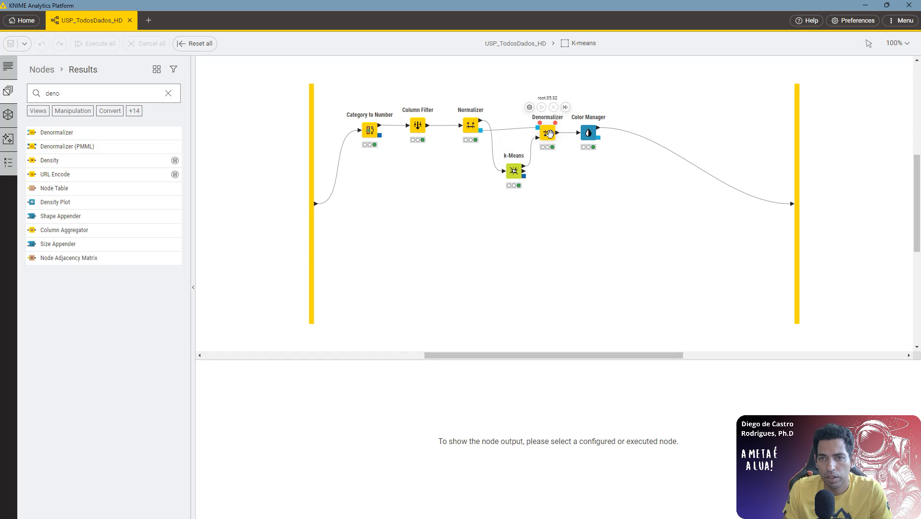
click(542, 48)
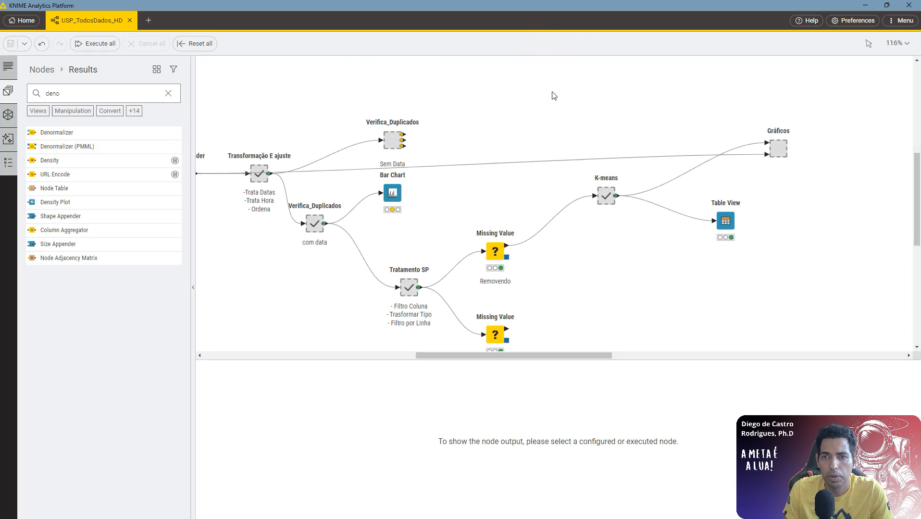
Open the interactive view of the Table View node after K-means and examine the Cluster column across the rows.
click(606, 195)
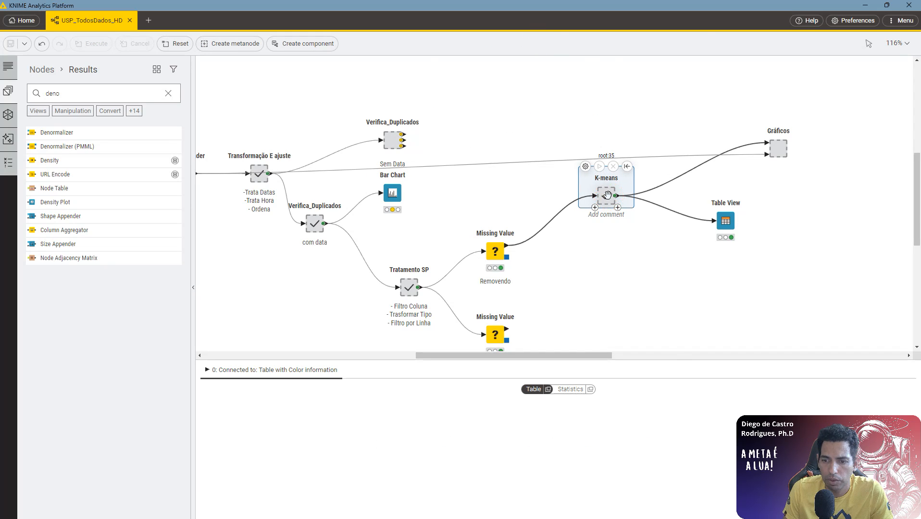
click(726, 220)
click(753, 192)
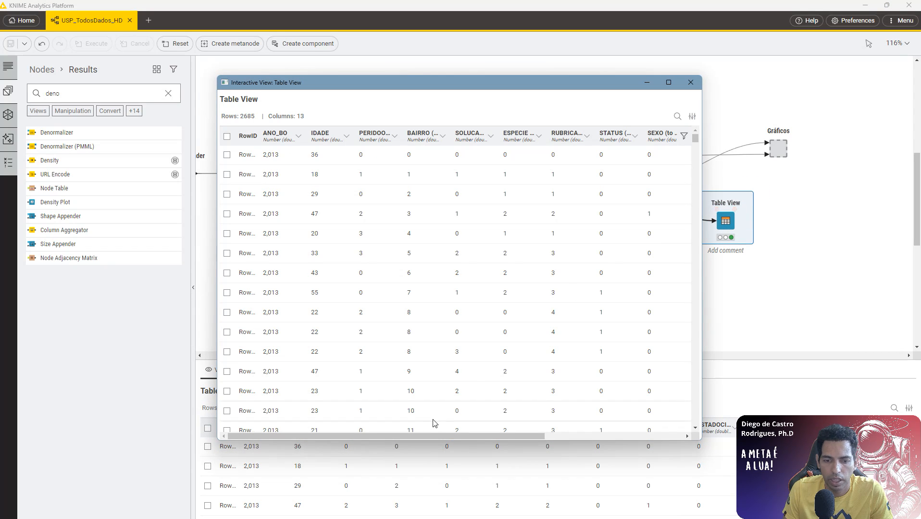
drag(436, 436, 573, 436)
scroll(685, 187, down, 10)
scroll(675, 248, down, 10)
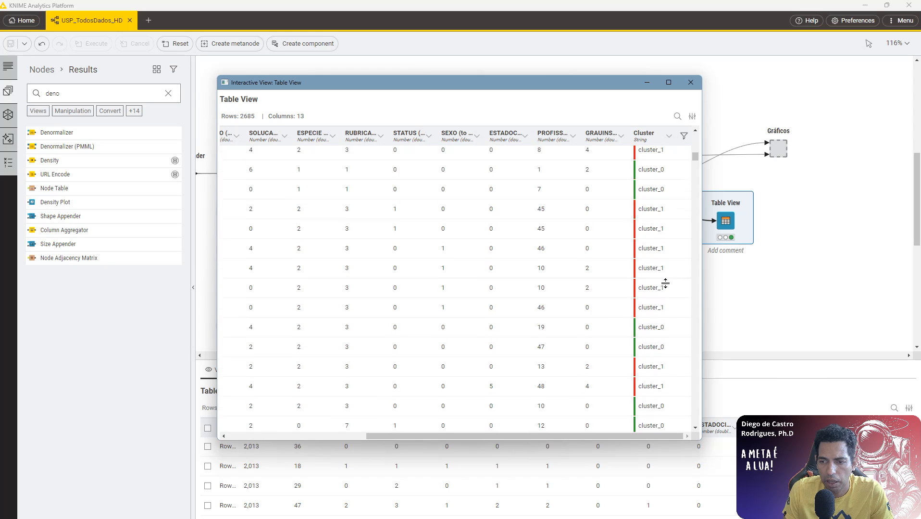
scroll(668, 281, down, 5)
scroll(671, 278, down, 10)
scroll(668, 274, down, 10)
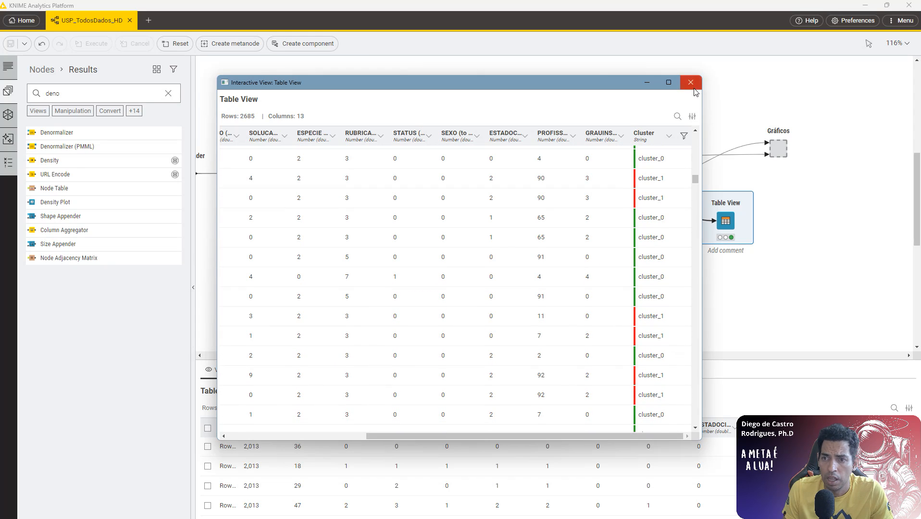
click(695, 91)
Execute the Tag Cloud (JavaScript) node inside the Gráficos metanode and check its configuration.
click(615, 306)
click(773, 144)
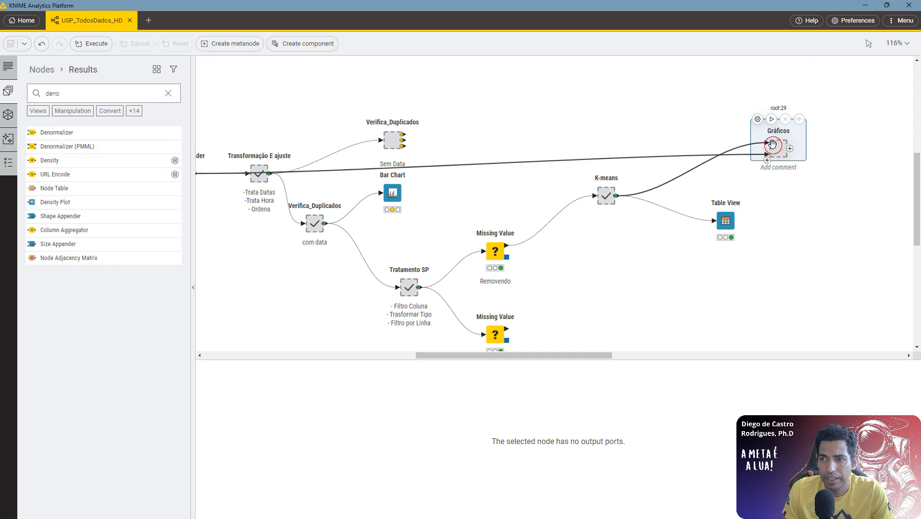
double_click(773, 144)
drag(369, 125, 368, 120)
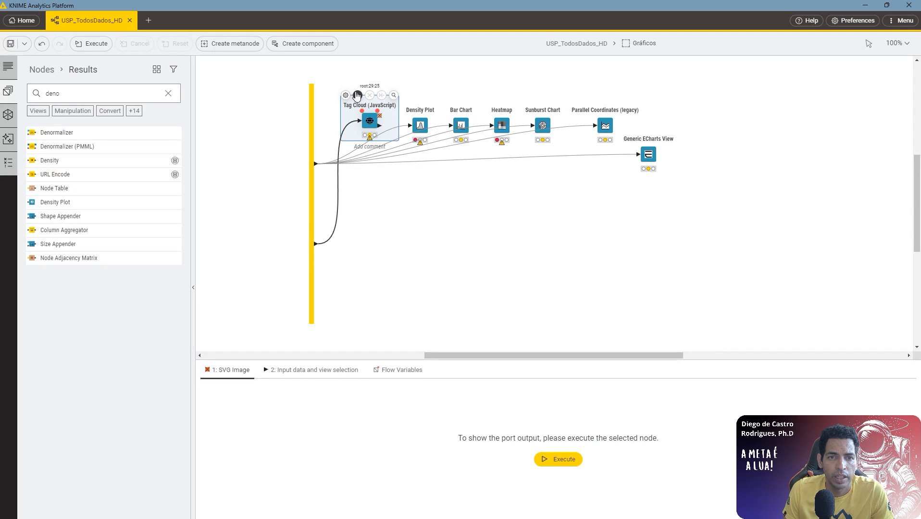
click(357, 95)
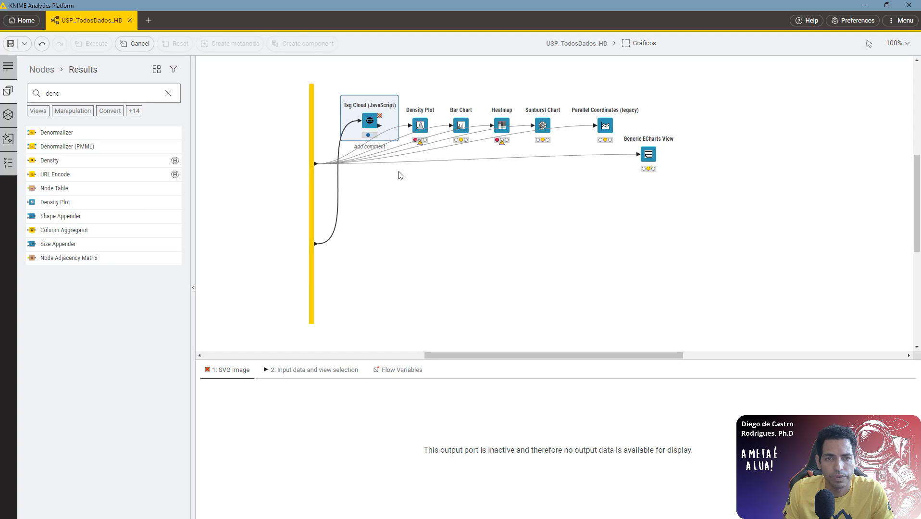
double_click(374, 116)
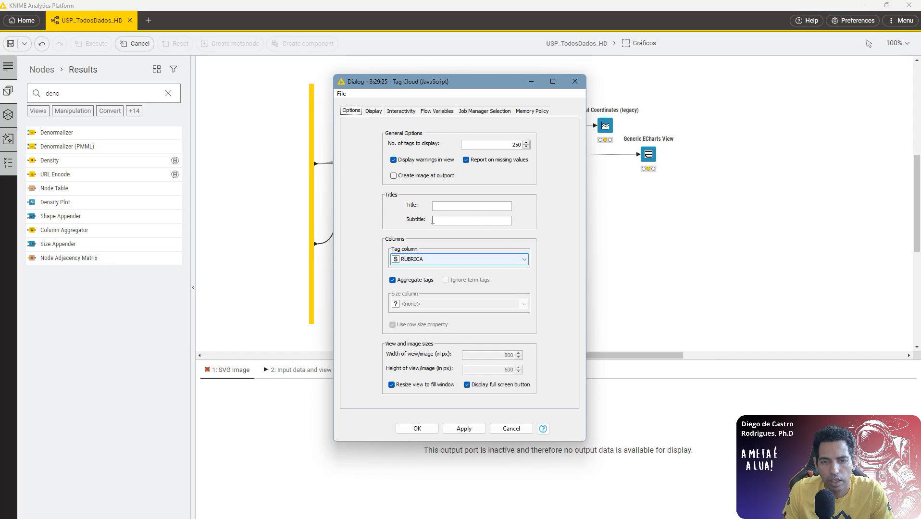
click(576, 81)
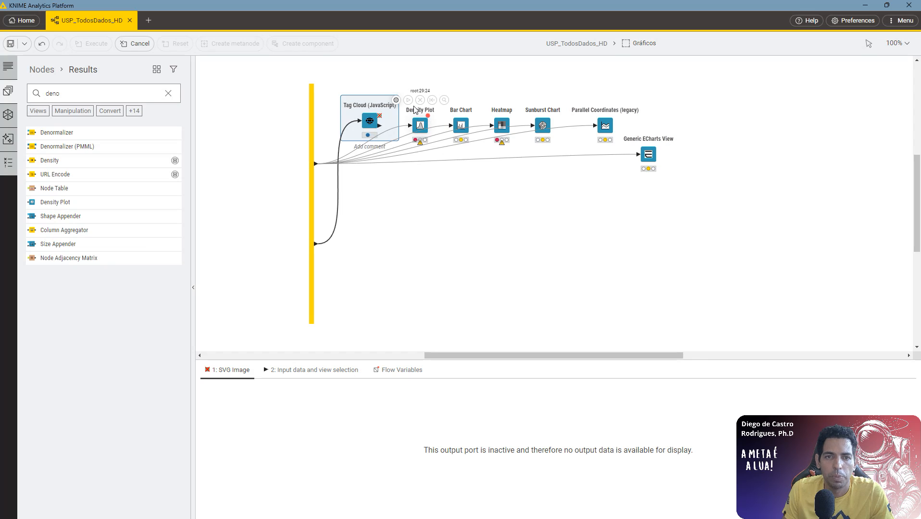
Configure the Density Plot node with dimension column IDADE, and save and execute it to preview the age curves by cluster.
click(416, 123)
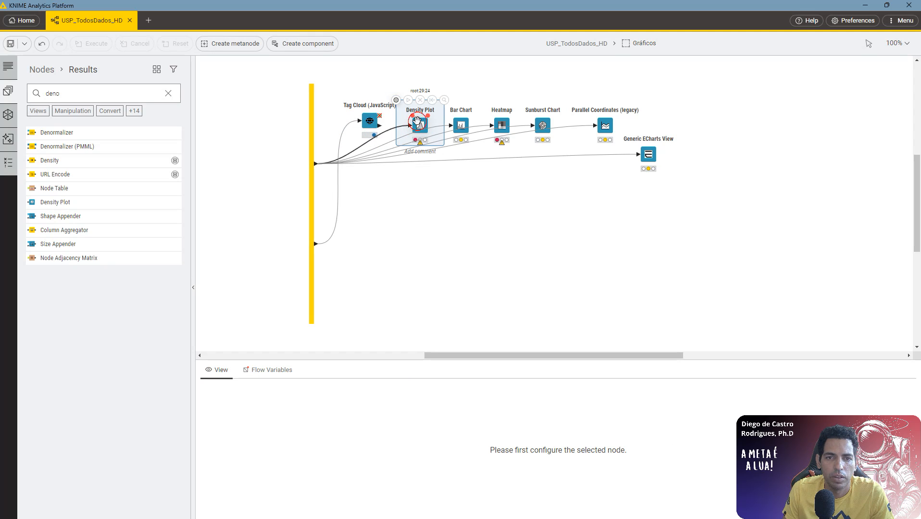
double_click(416, 122)
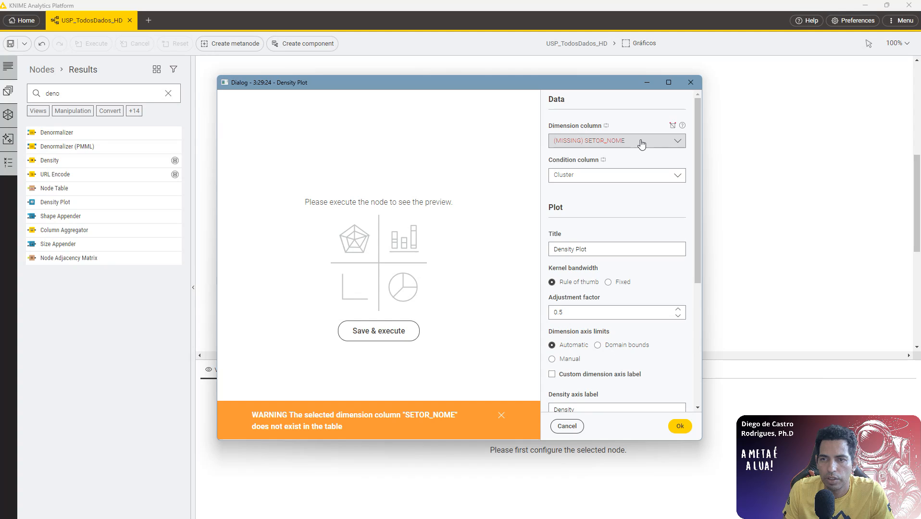
click(641, 145)
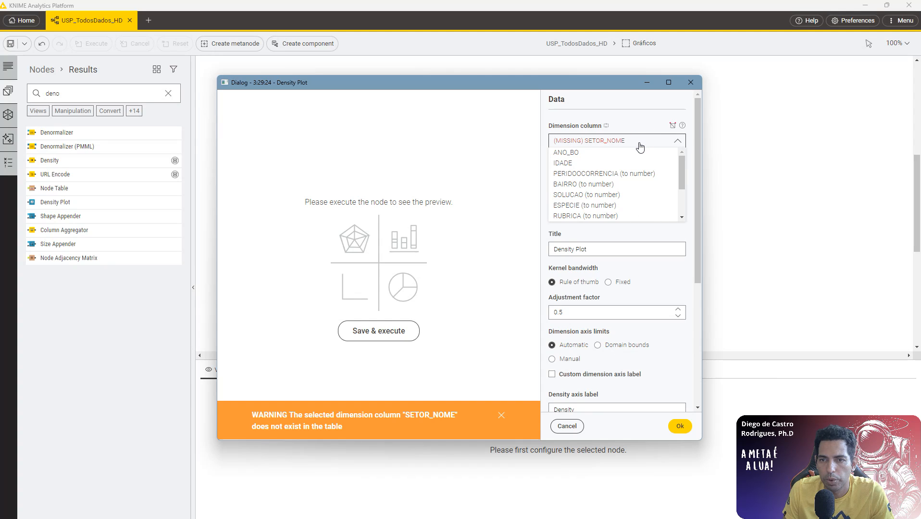
click(631, 163)
click(588, 179)
click(588, 179)
click(376, 331)
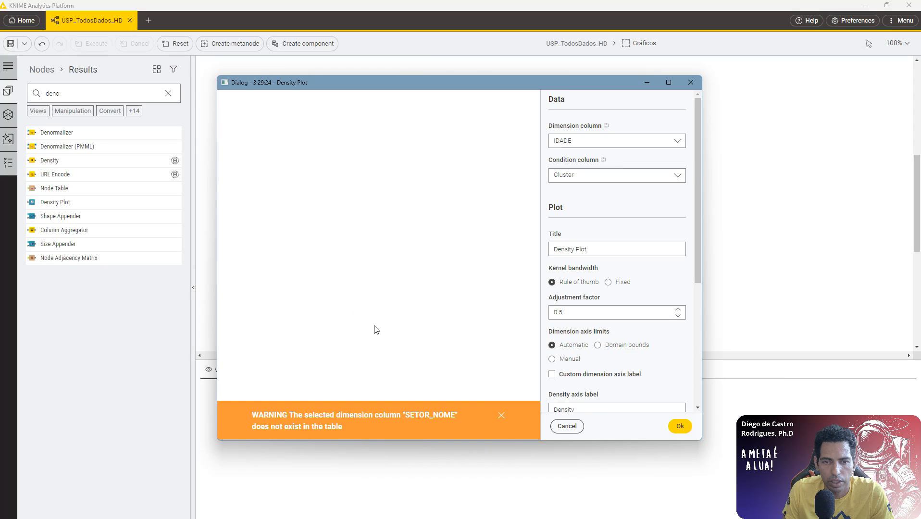
click(501, 414)
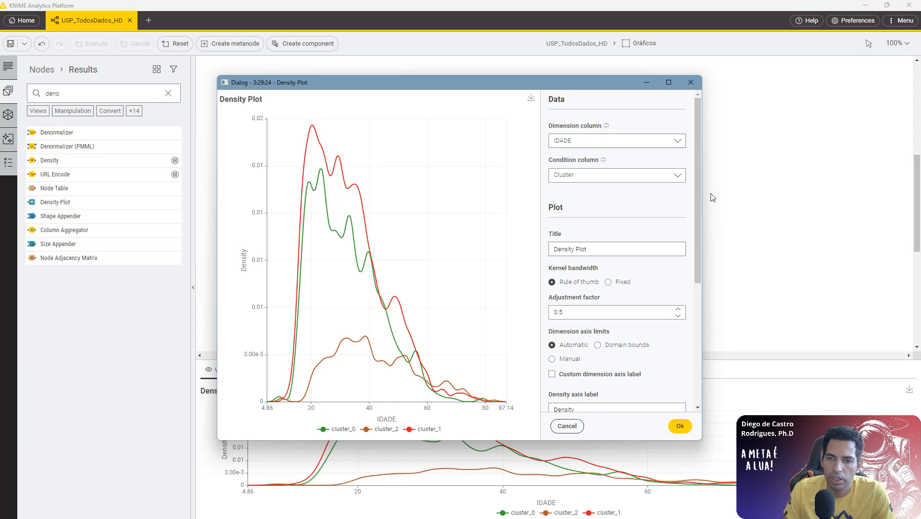
Change the density plot's dimension column to BAIRRO (to number) and re-execute it for the preview.
click(654, 141)
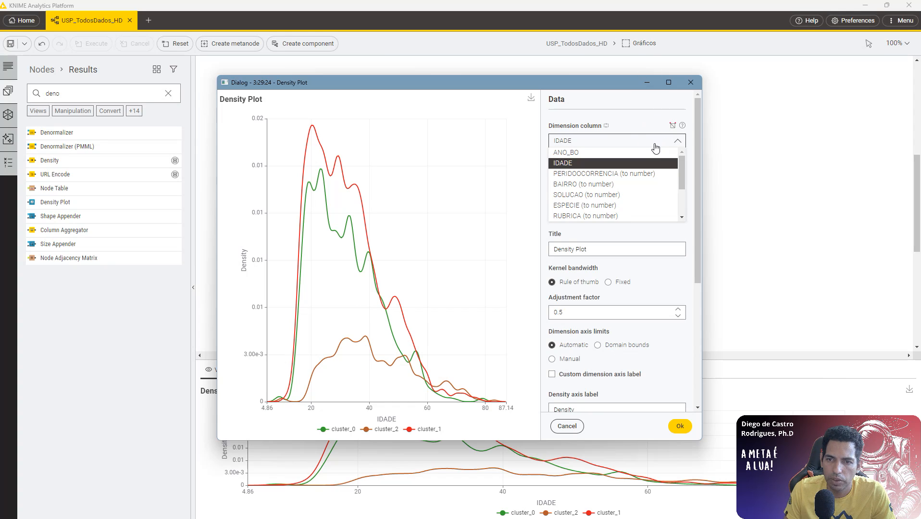
click(619, 185)
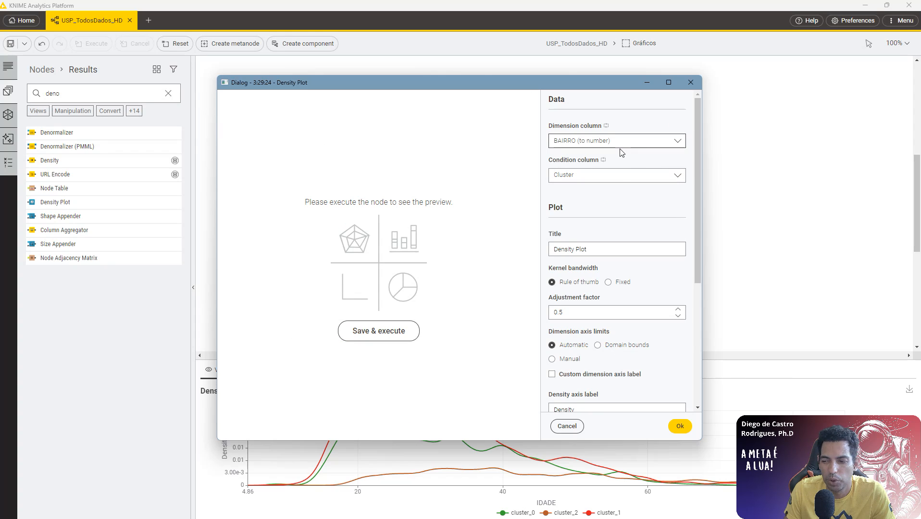
click(357, 332)
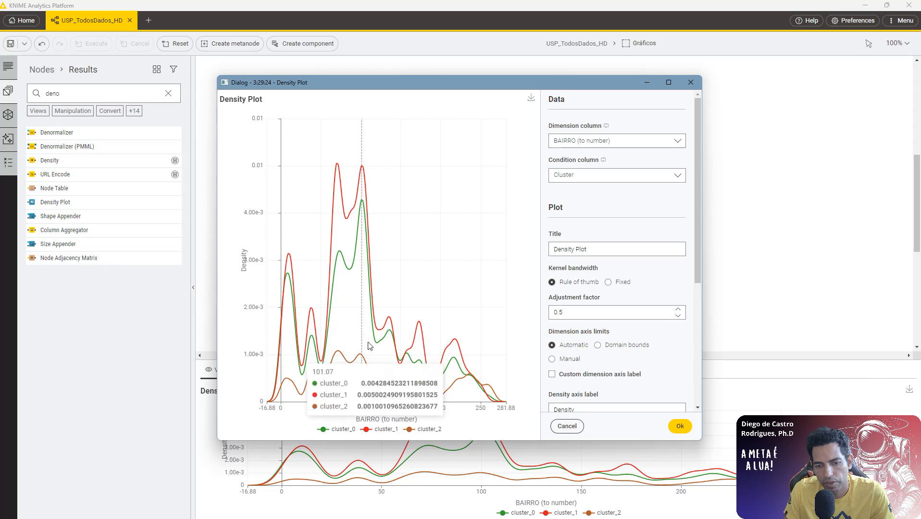
Set the density plot's dimension column to ANO_BO and re-execute it to compare the clusters by year.
click(641, 141)
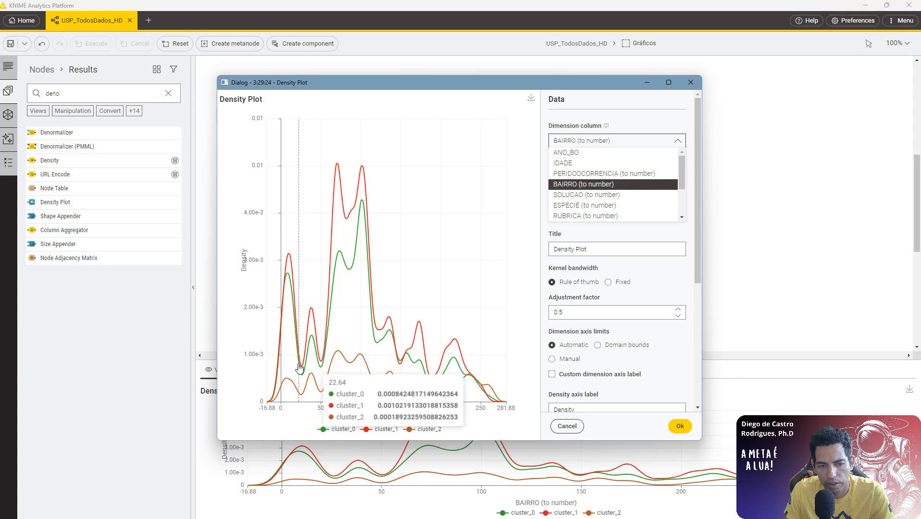
click(612, 164)
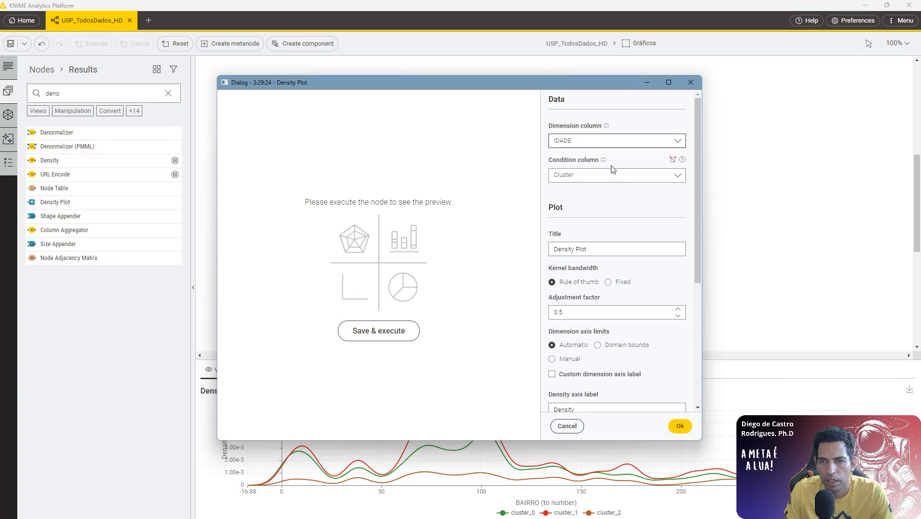
click(625, 140)
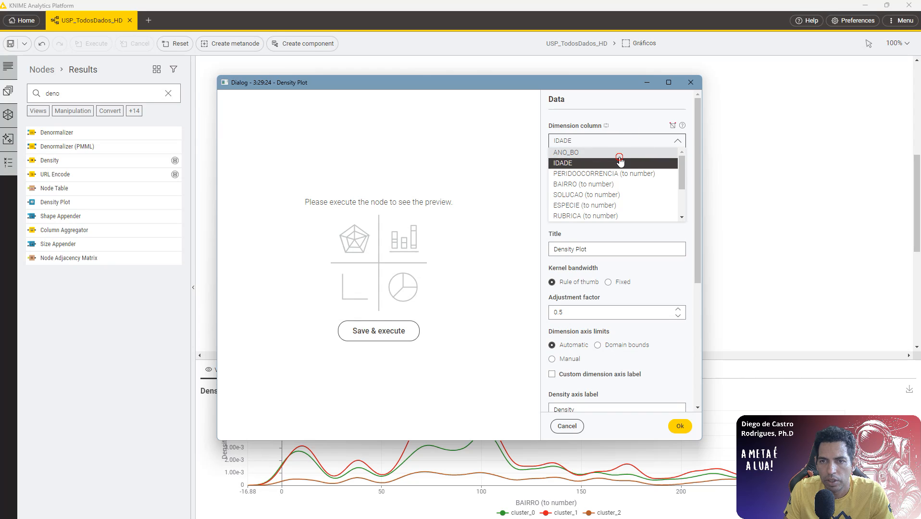
click(620, 159)
click(368, 331)
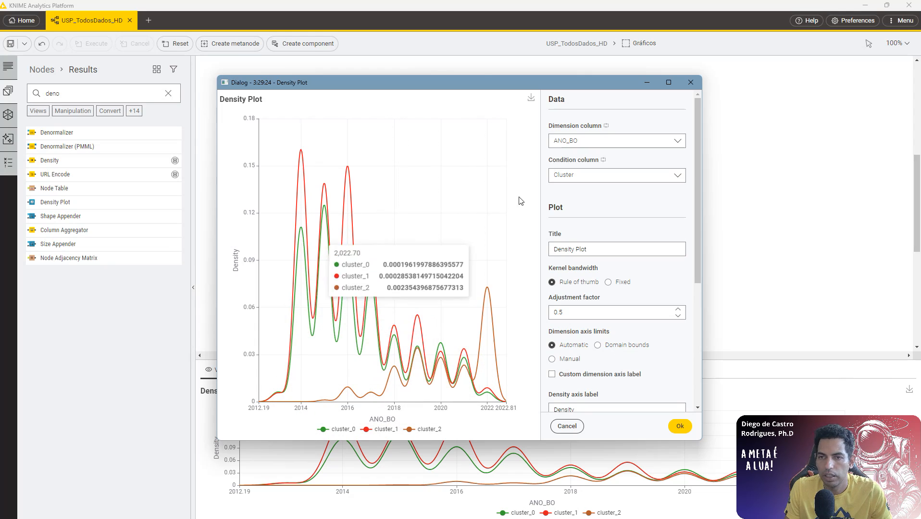
Plot the cluster densities by marital status, using ESTADOCIVIL (to number) as the dimension column.
click(620, 142)
scroll(625, 183, down, 2)
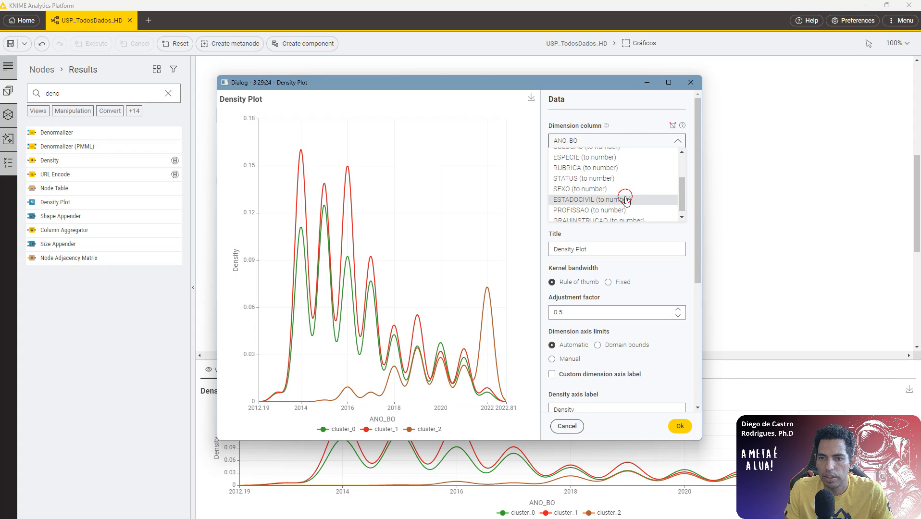
click(621, 199)
click(361, 335)
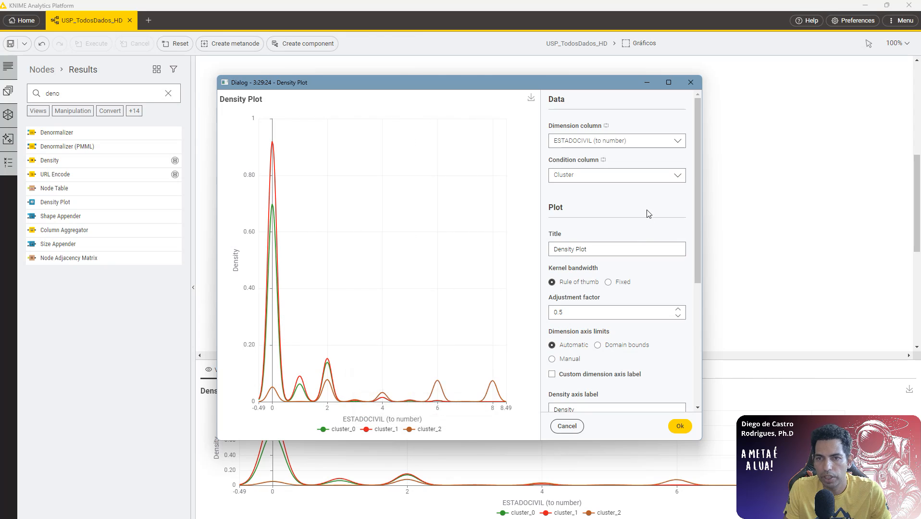
Switch the density plot's dimension column to PROFISSAO (to number) and execute it again.
click(627, 175)
click(630, 141)
click(625, 206)
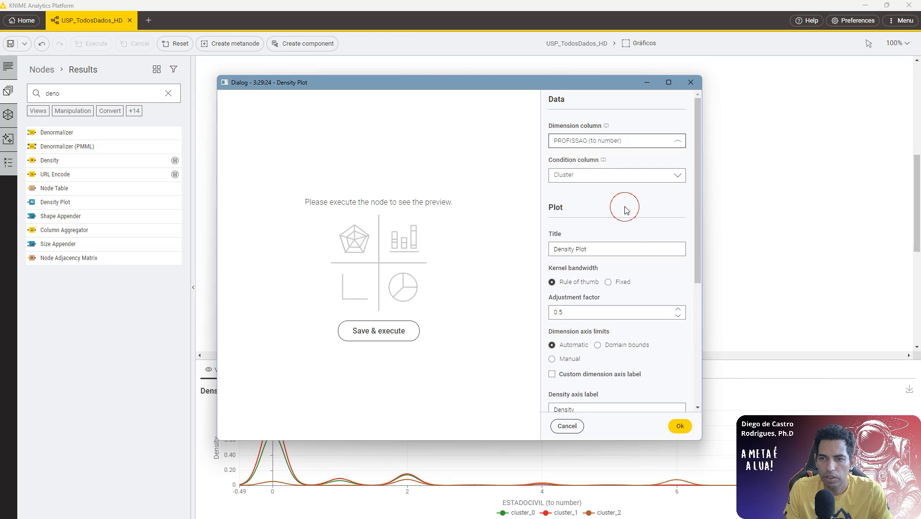
click(390, 329)
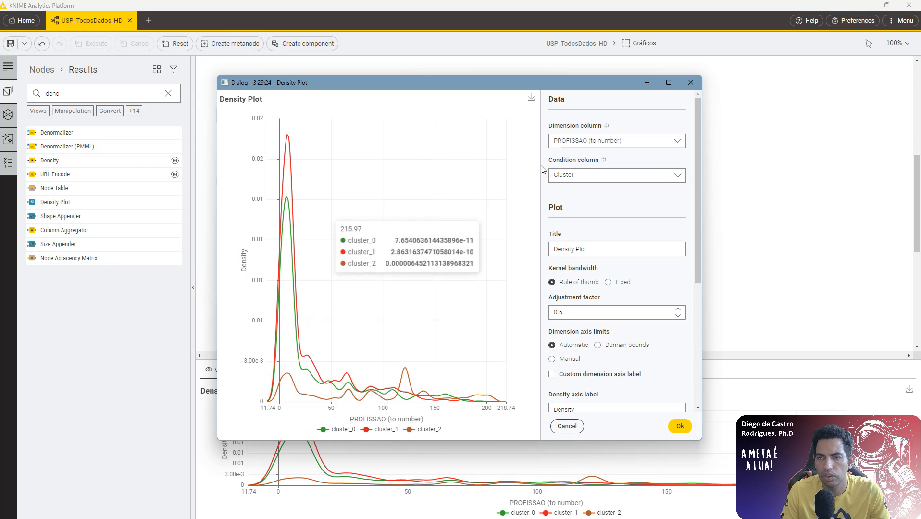
Set the density plot's dimension column to GRAUINSTRUCAO (to number), save and execute it, and close the configuration.
click(601, 141)
scroll(601, 166, down, 1)
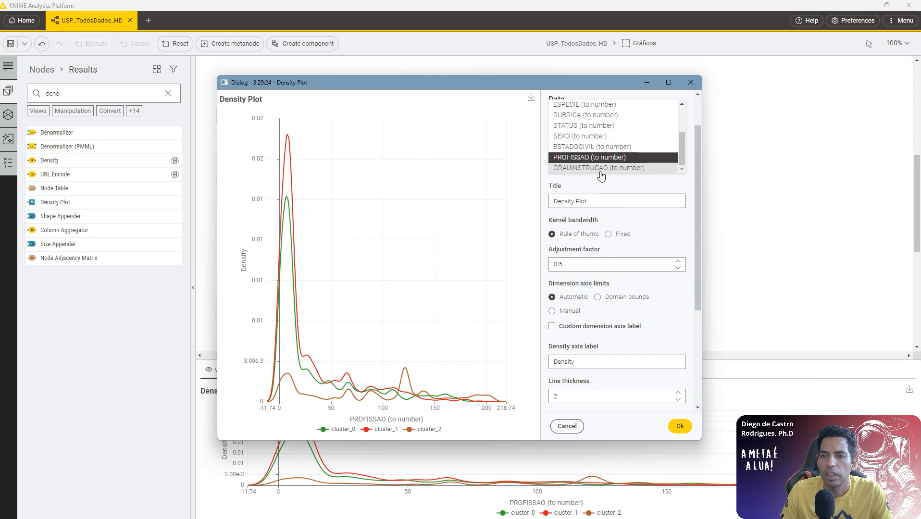
click(602, 172)
click(390, 341)
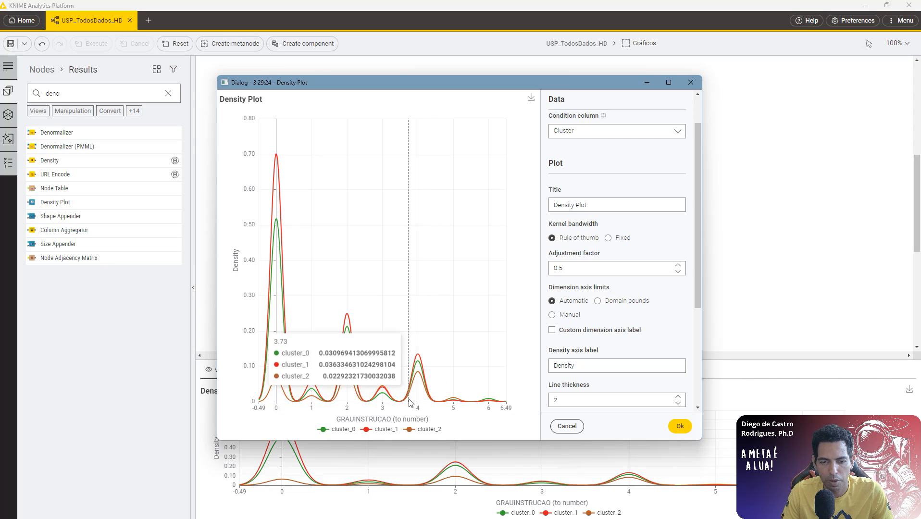
click(623, 135)
click(692, 85)
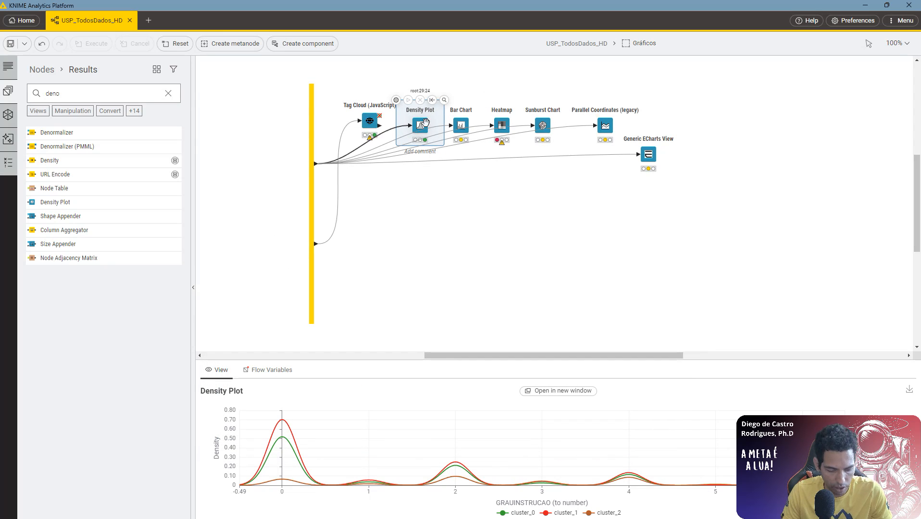
Open the Tag Cloud view to inspect the crime terms, and close it with the view settings applied as new default.
click(375, 121)
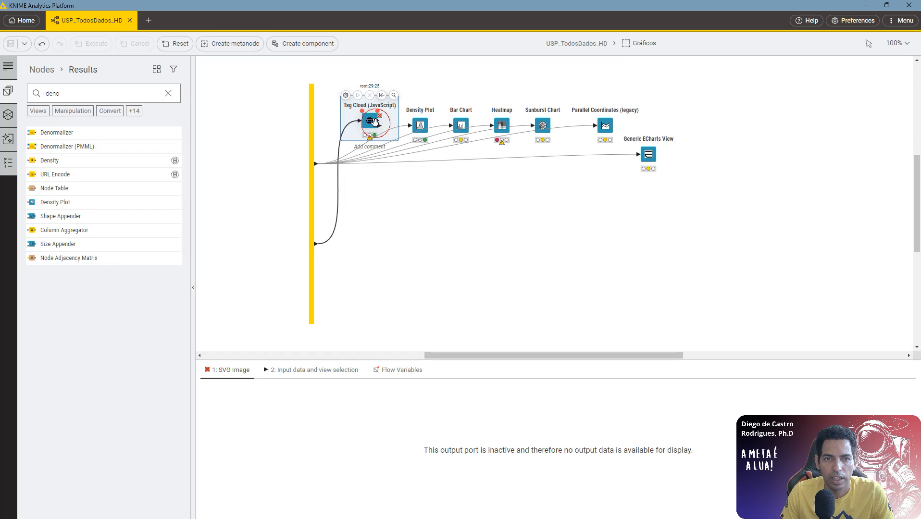
click(395, 97)
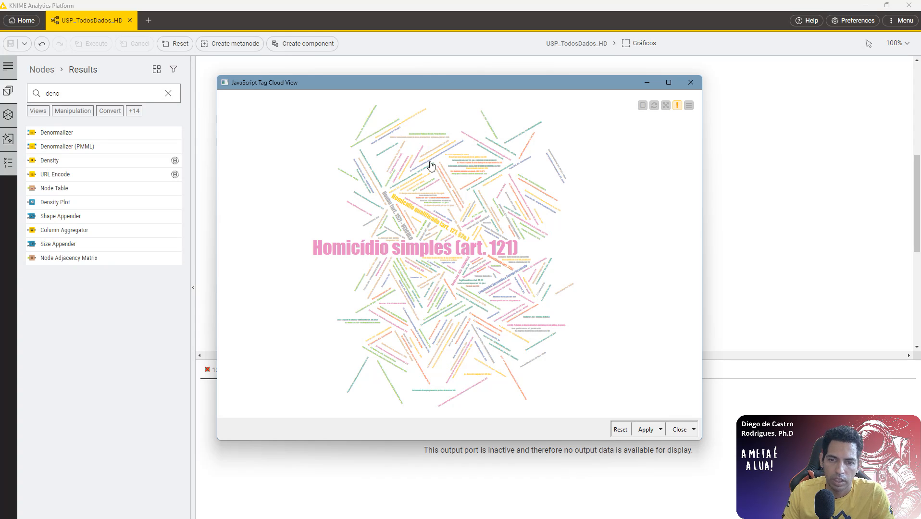
click(690, 82)
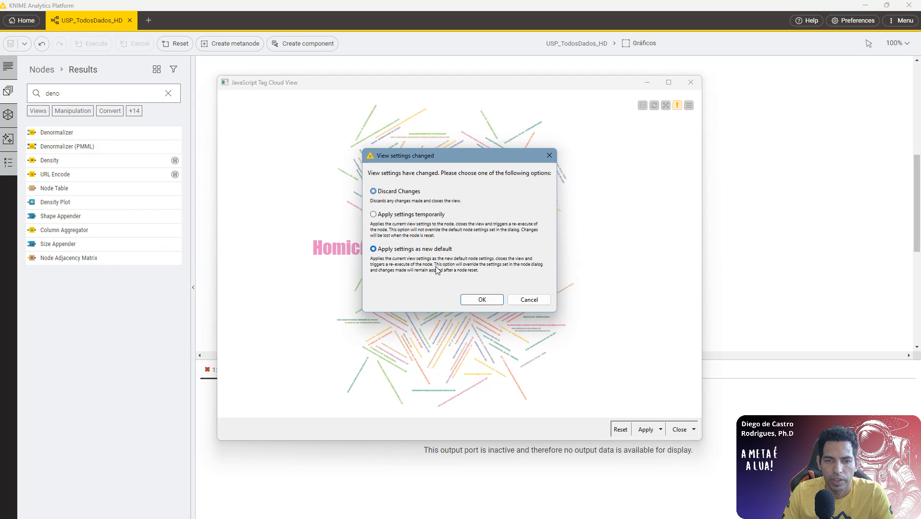
click(471, 295)
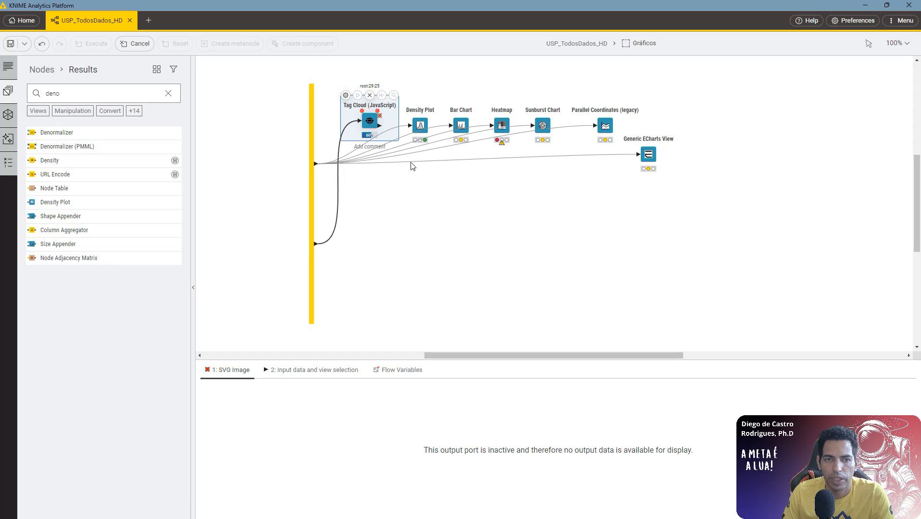
Execute the Bar Chart node and examine the occurrence count of each cluster in its interactive view.
click(461, 123)
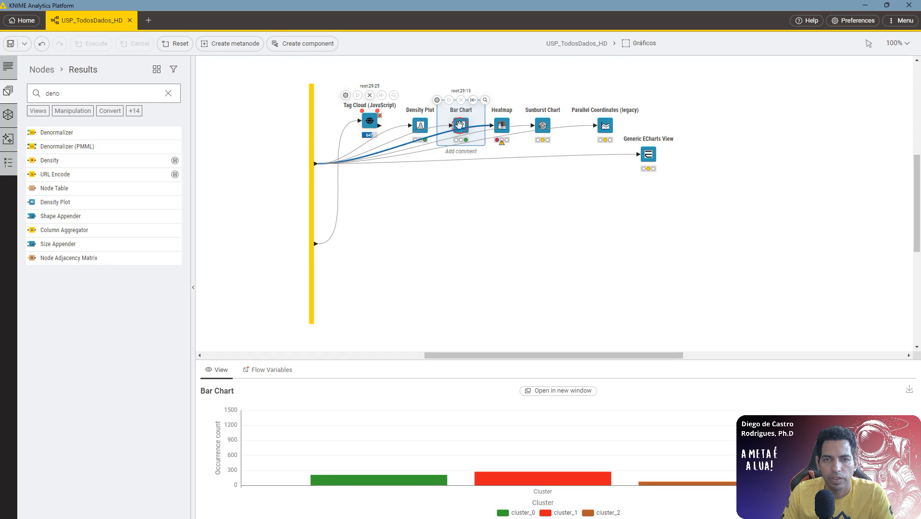
double_click(460, 125)
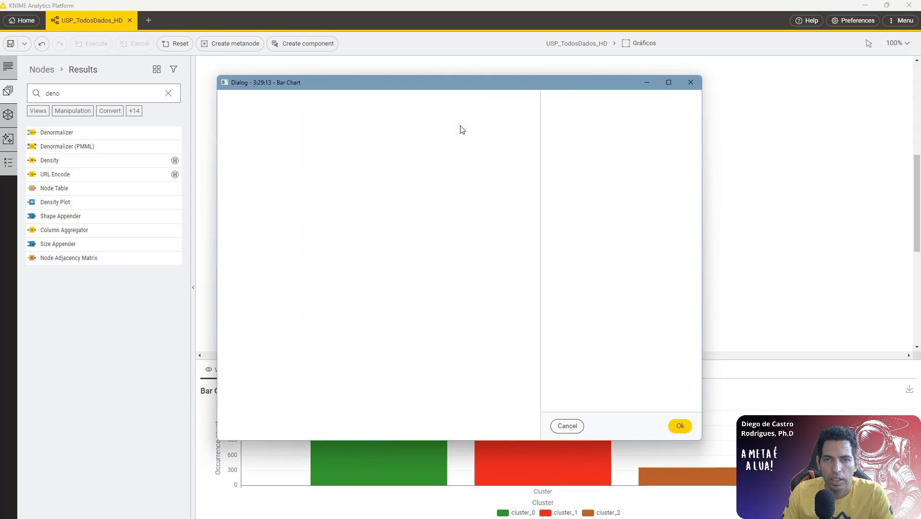
click(689, 82)
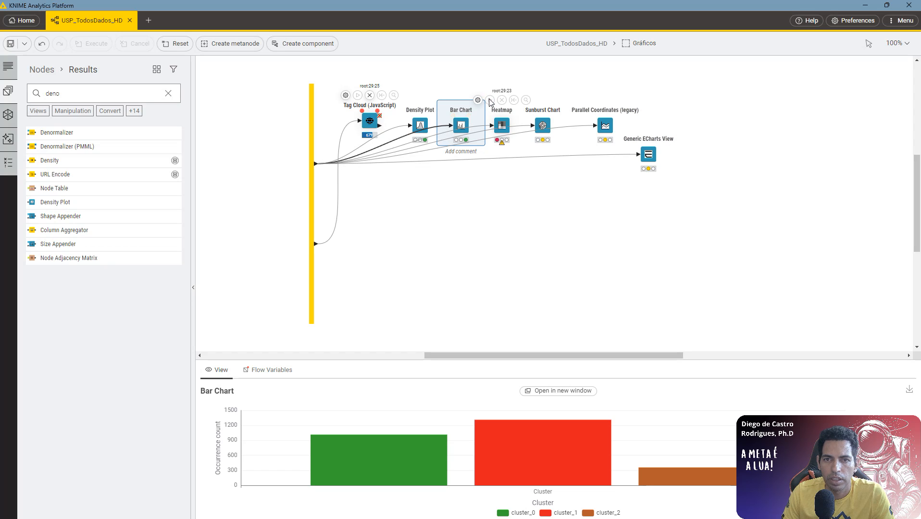
click(485, 100)
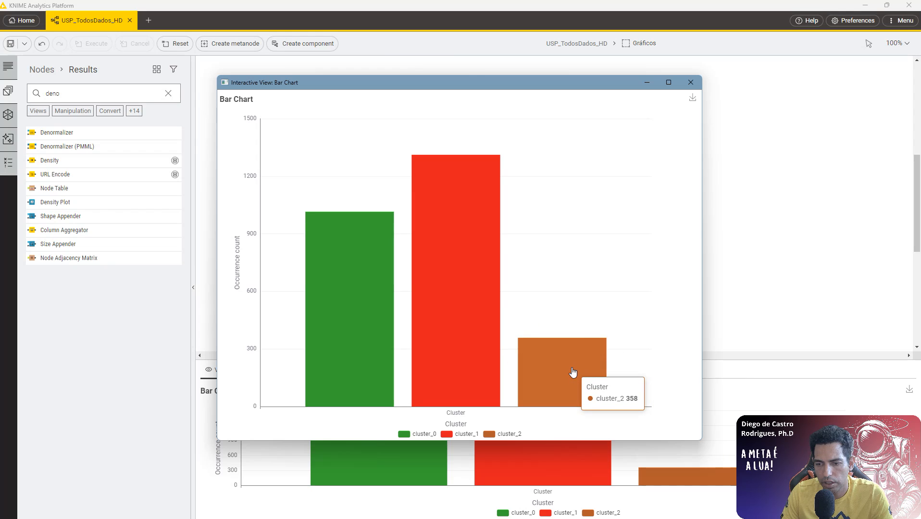
click(691, 83)
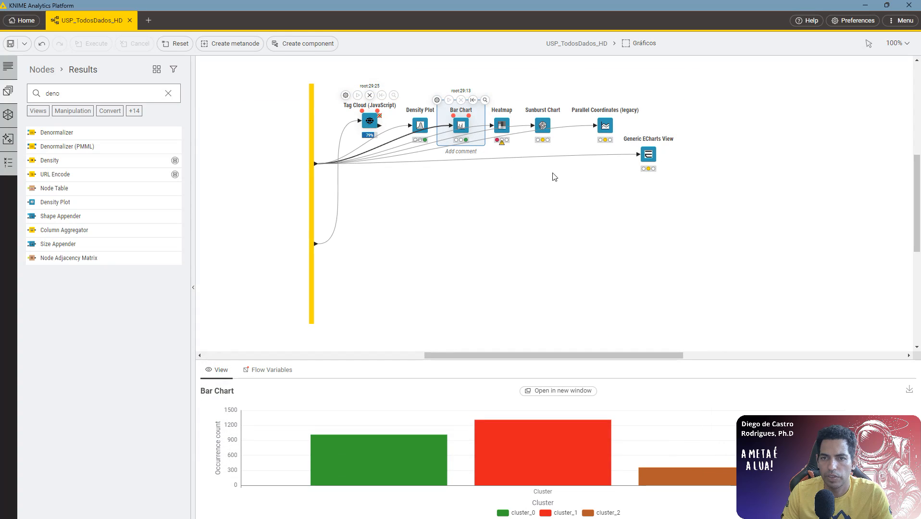
Configure the Heatmap with Cluster as both horizontal and vertical dimension, save and execute it, and dismiss the warning.
click(501, 117)
double_click(501, 119)
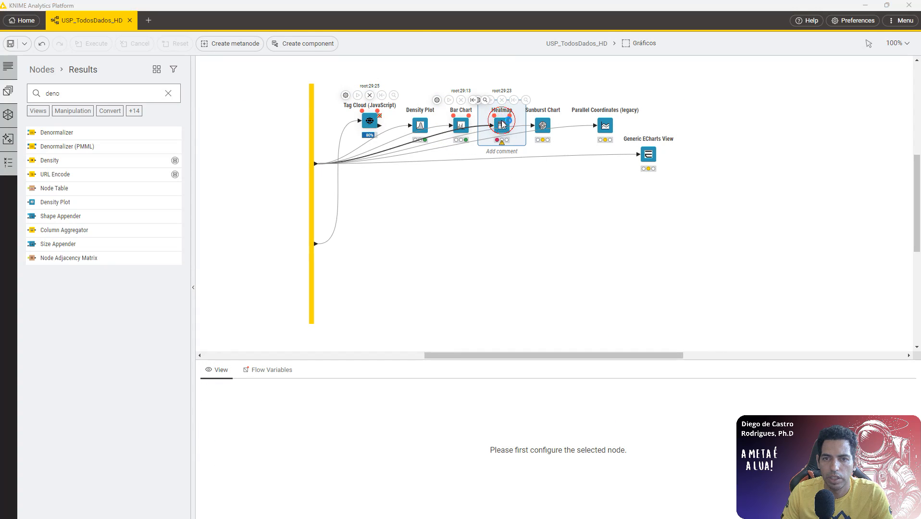
click(613, 177)
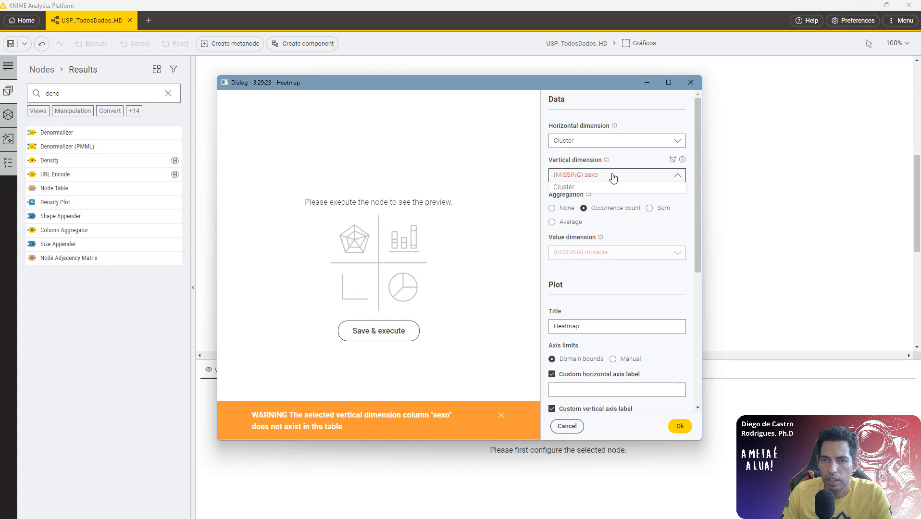
click(613, 189)
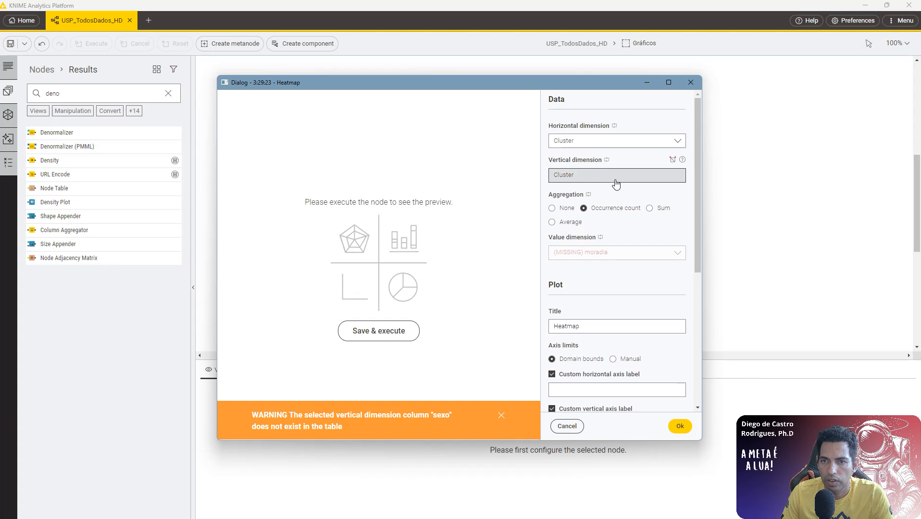
click(620, 144)
click(613, 153)
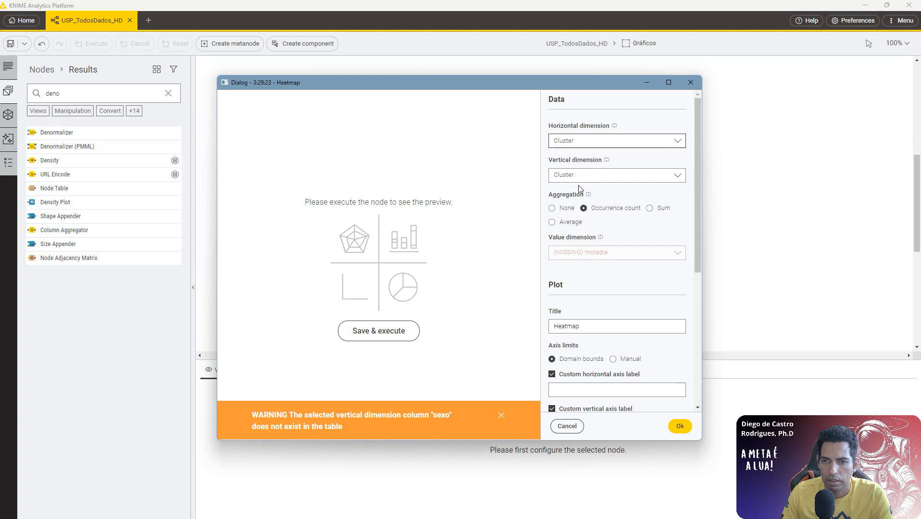
click(356, 332)
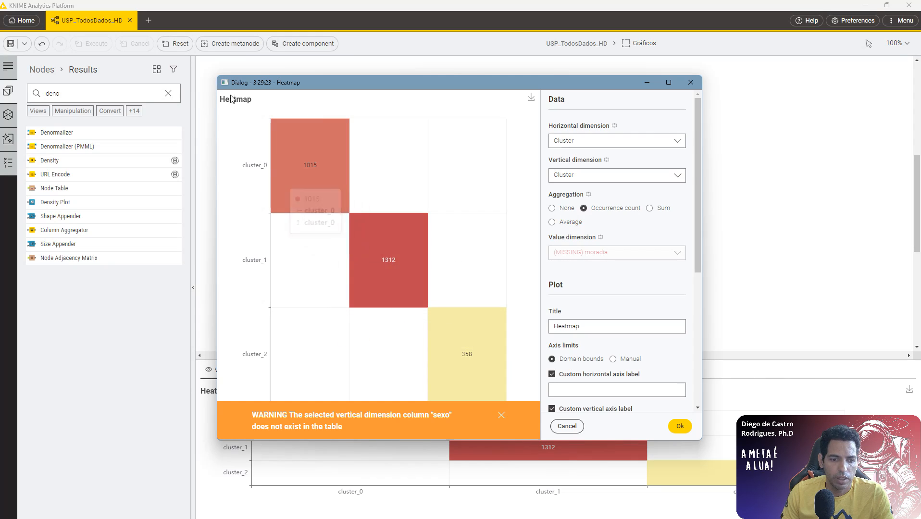
click(501, 416)
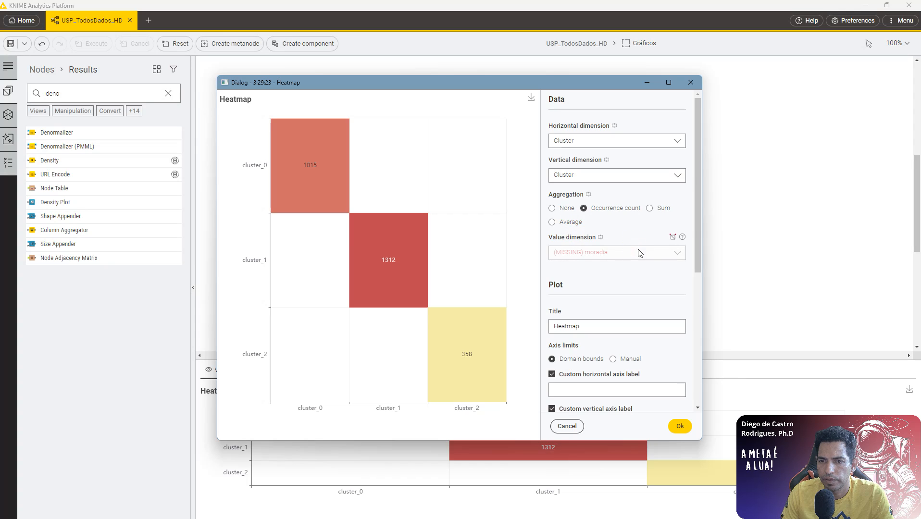
Try executing the Heatmap with aggregation None and IDADE as the value dimension.
click(552, 209)
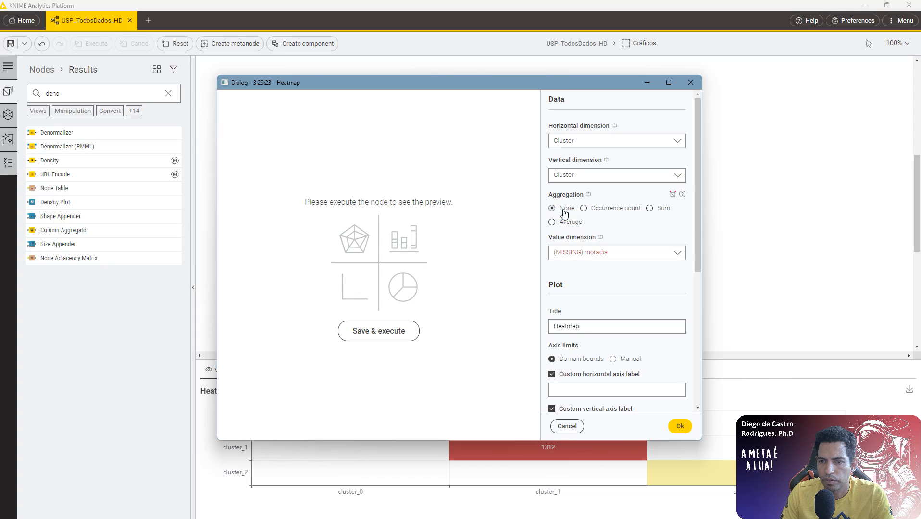
click(636, 252)
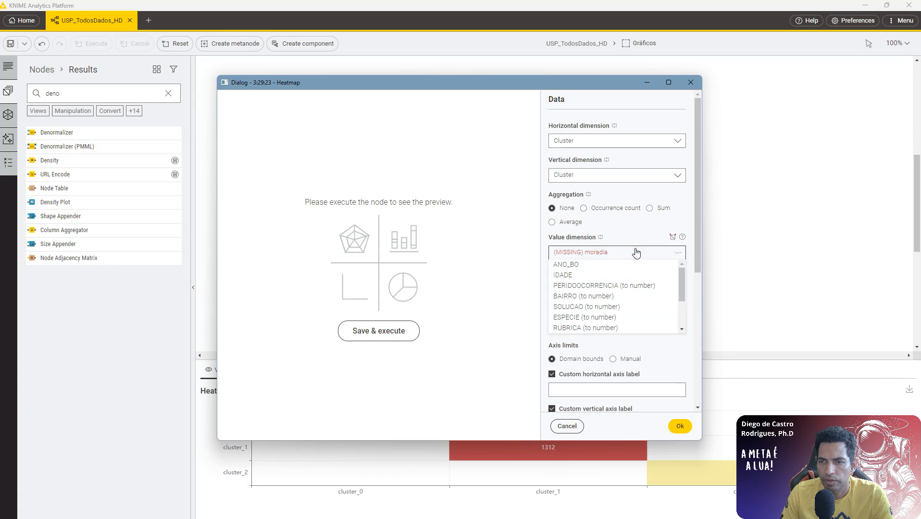
click(631, 275)
click(379, 336)
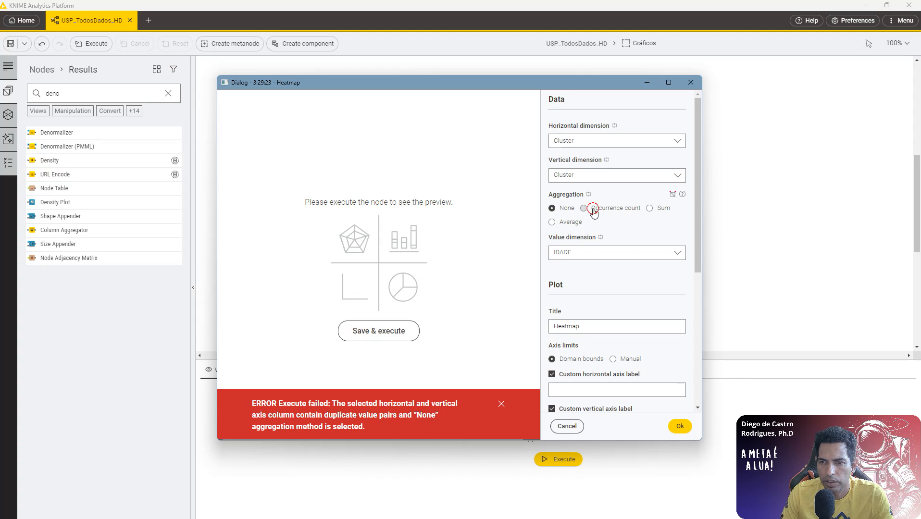
Set the Heatmap's aggregation to Occurrence count, execute it again, check the dimension options and leave the configuration.
click(394, 331)
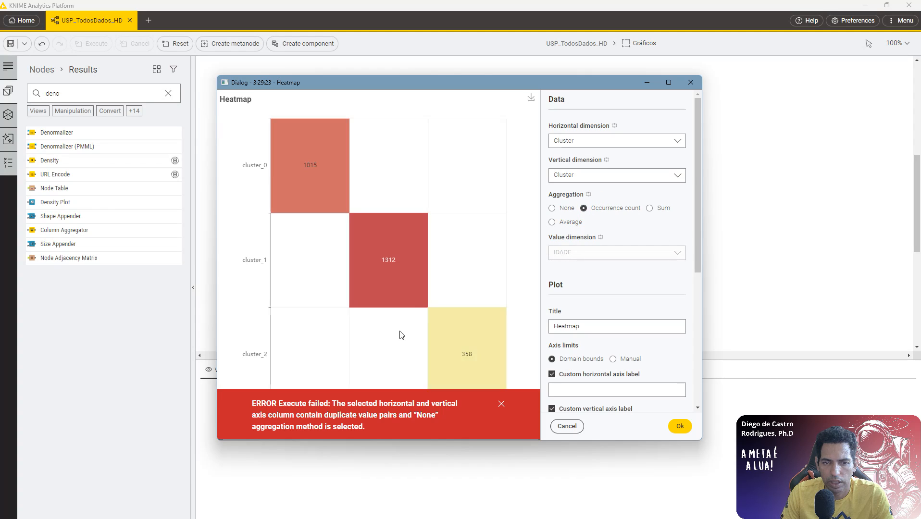
click(501, 404)
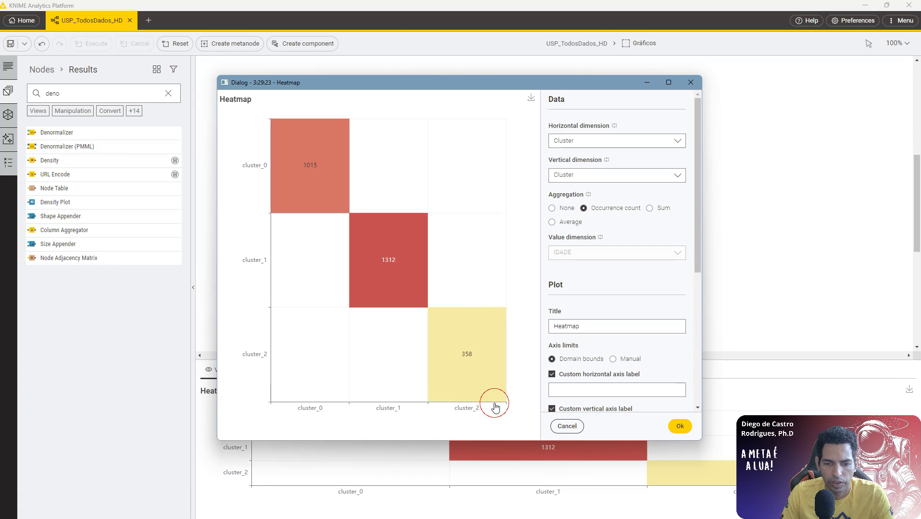
click(620, 144)
click(614, 184)
click(612, 188)
click(567, 426)
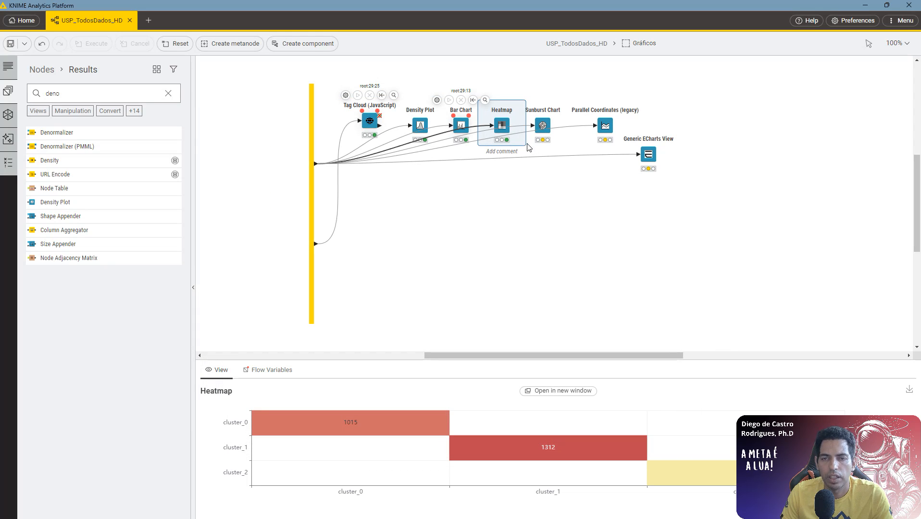
Reopen the Heatmap's configuration to review its chart and settings, and accept it as it is.
click(504, 121)
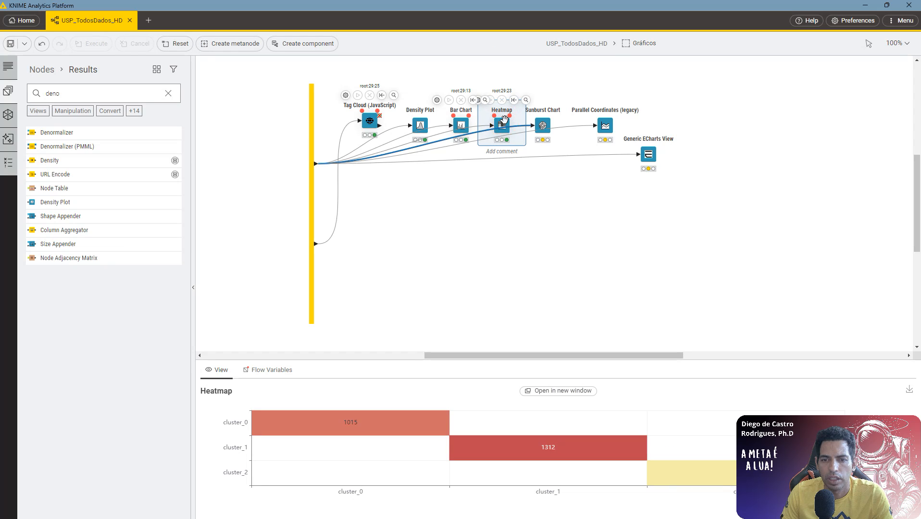
double_click(504, 121)
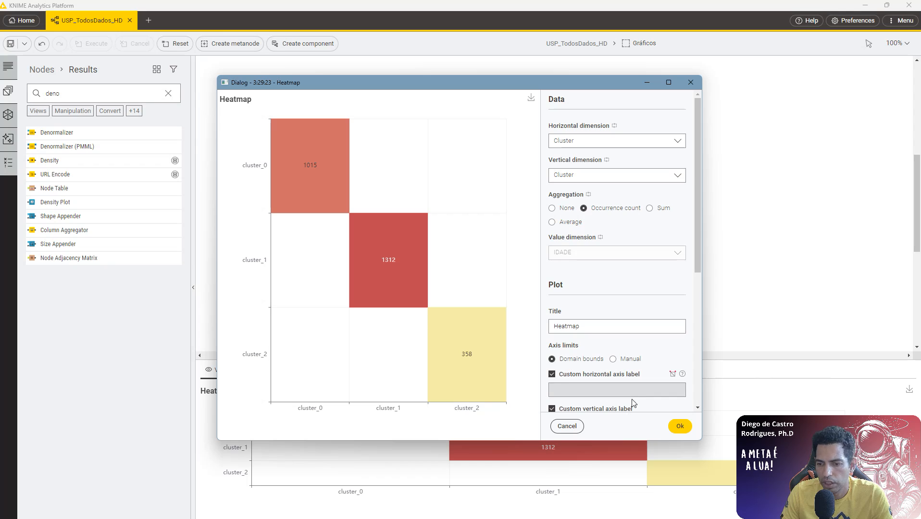
click(680, 426)
Execute the Sunburst Chart, inspect the cluster shares, drill into cluster_1 and return to the full chart.
click(541, 121)
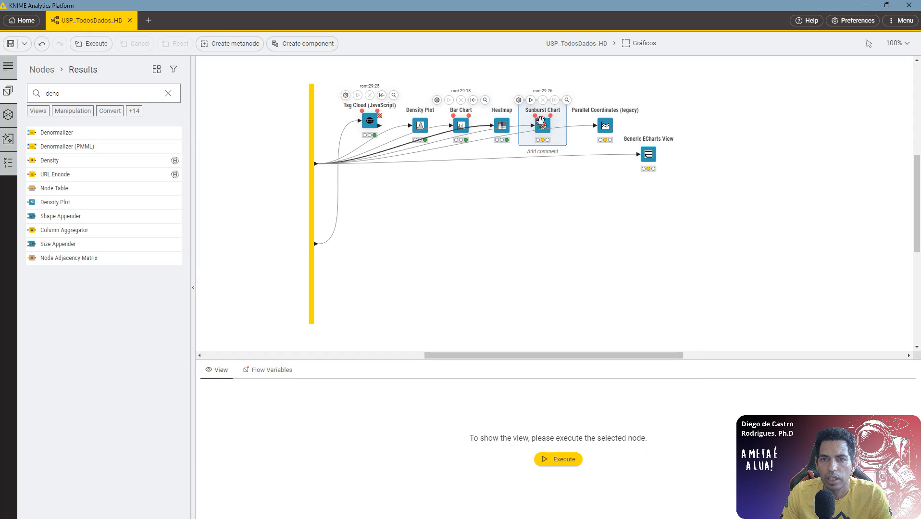
click(530, 100)
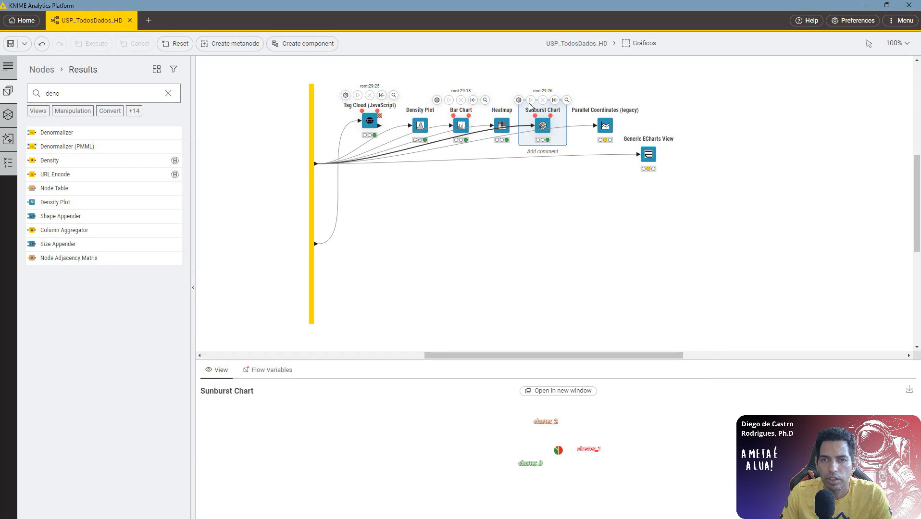
mouse_move(550, 421)
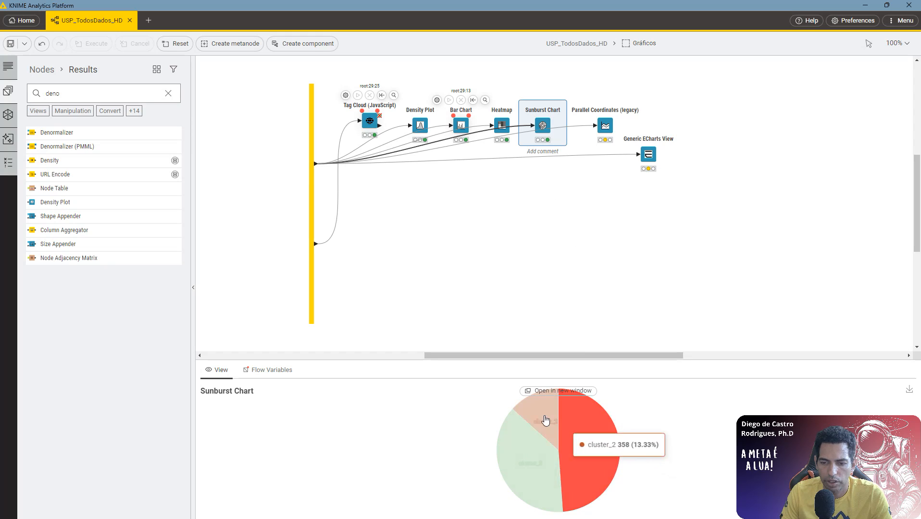
click(591, 413)
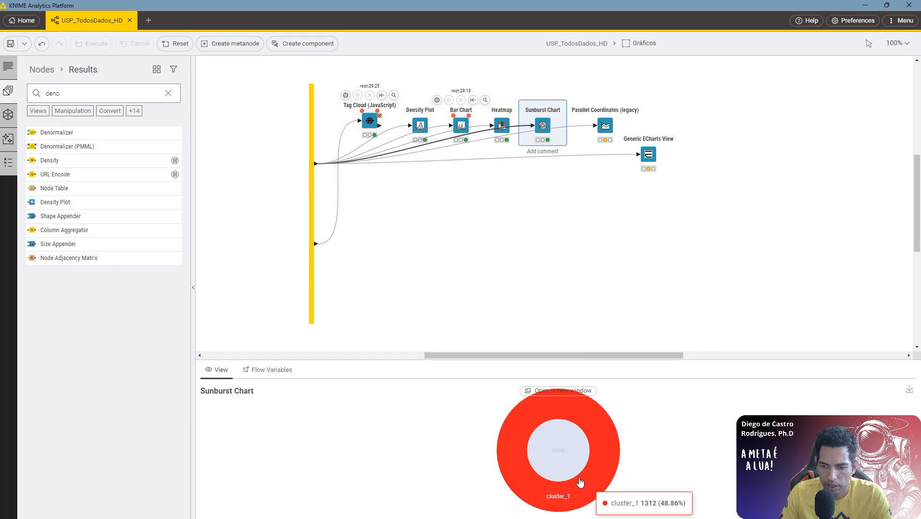
click(559, 464)
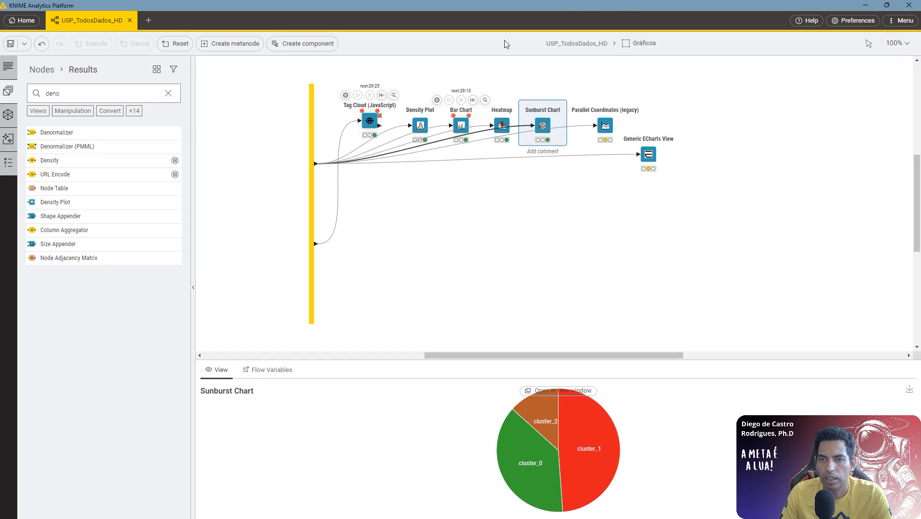
Execute the Parallel Coordinates (legacy) node.
click(601, 107)
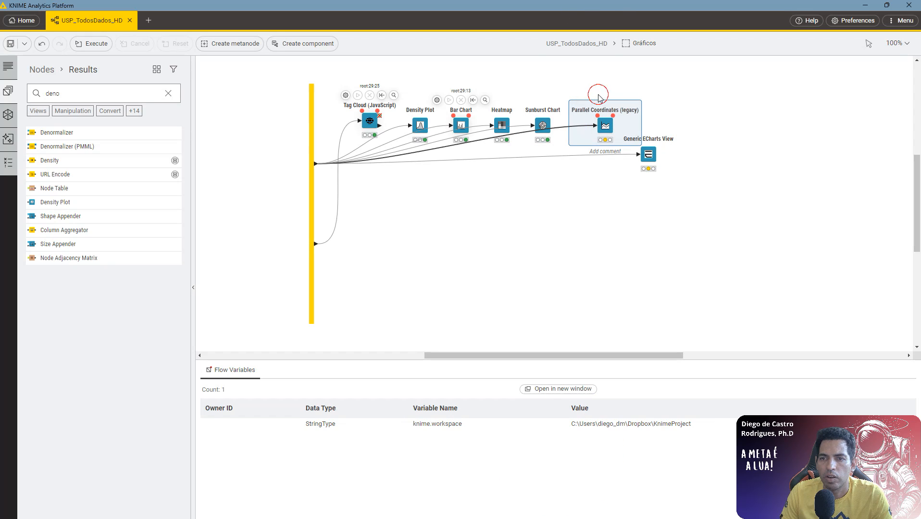
mouse_move(604, 117)
click(593, 100)
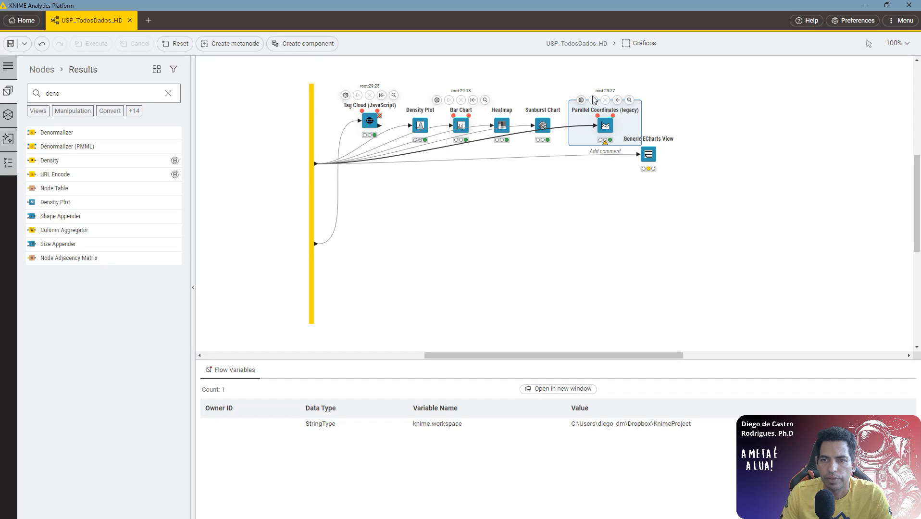
Accept the Parallel Coordinates node's existing settings, and open its plot view to compare the clusters across the variables.
double_click(605, 128)
click(465, 334)
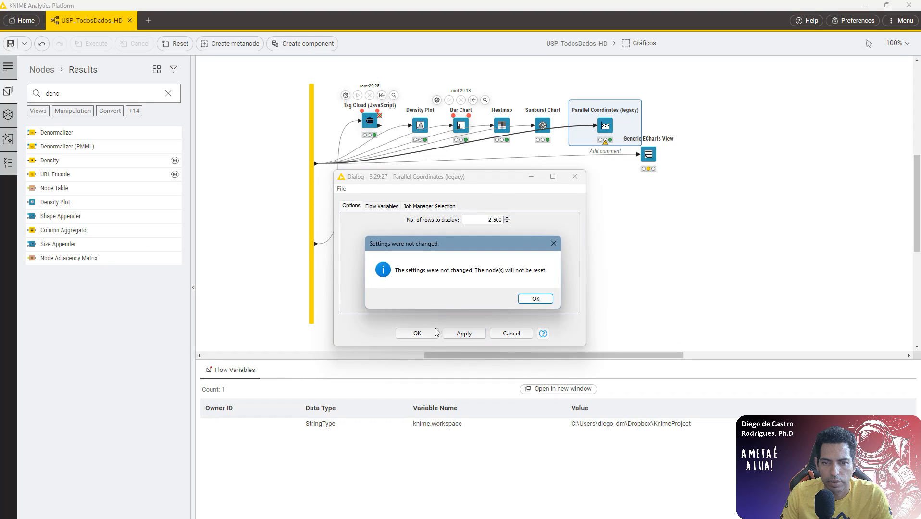
click(536, 298)
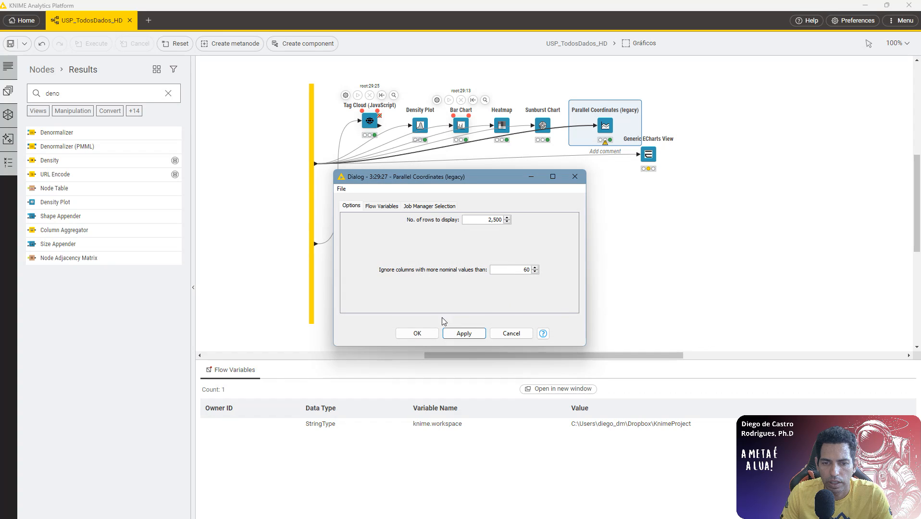
click(426, 334)
click(533, 299)
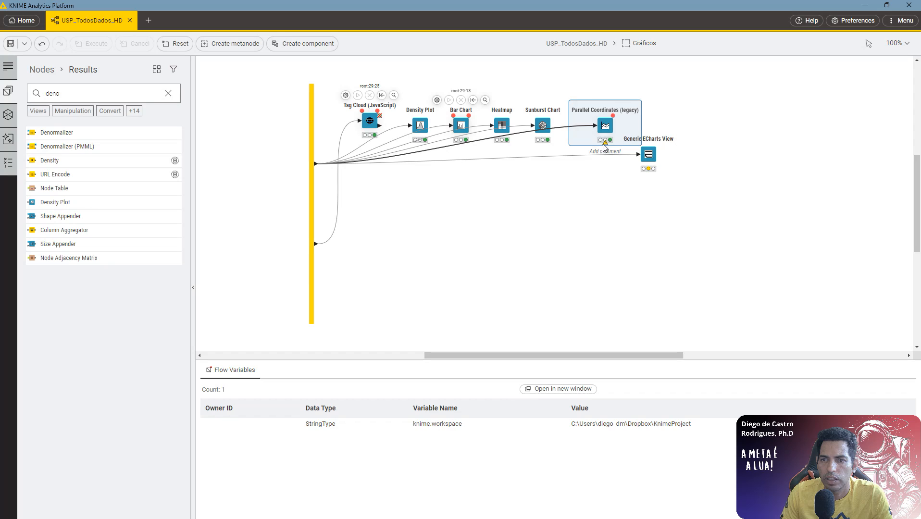
mouse_move(605, 144)
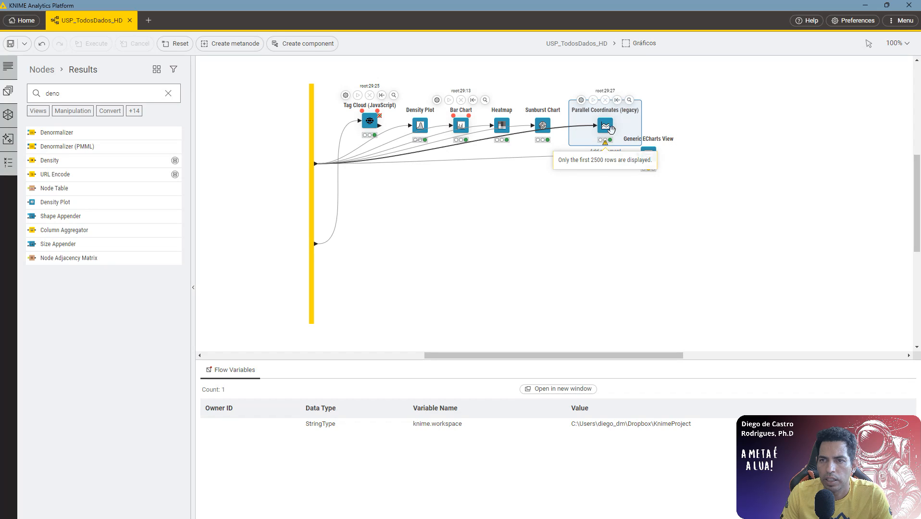
click(629, 94)
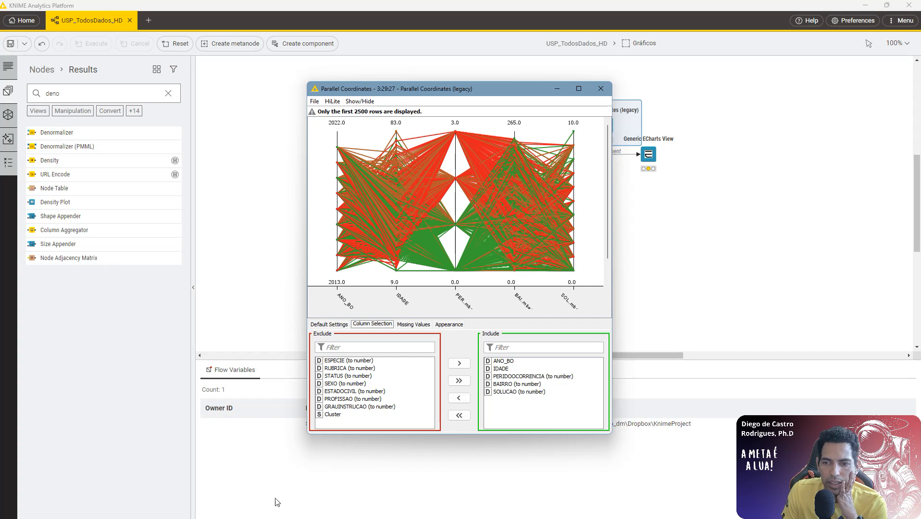
Widen the Parallel Coordinates plot to compare the clusters across the five variables, and close the view.
drag(611, 289, 848, 259)
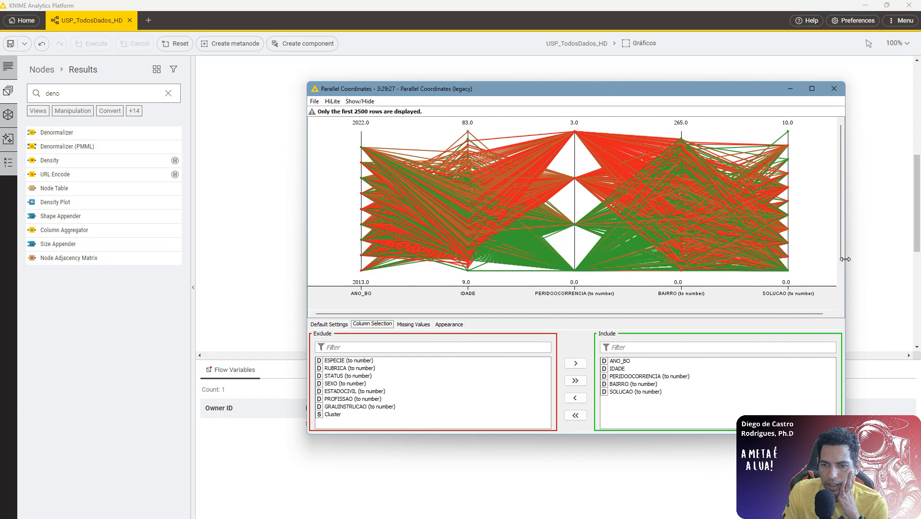
drag(671, 91, 572, 88)
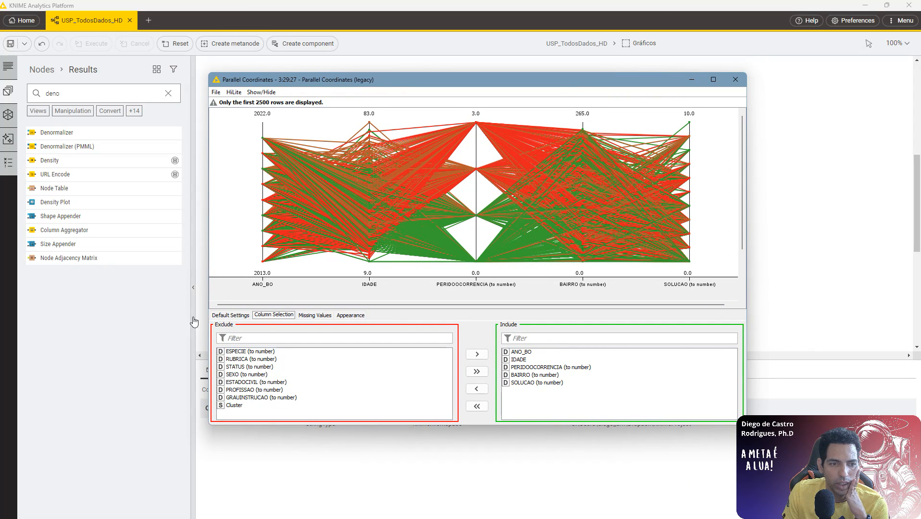
drag(208, 294, 148, 294)
drag(456, 82, 512, 90)
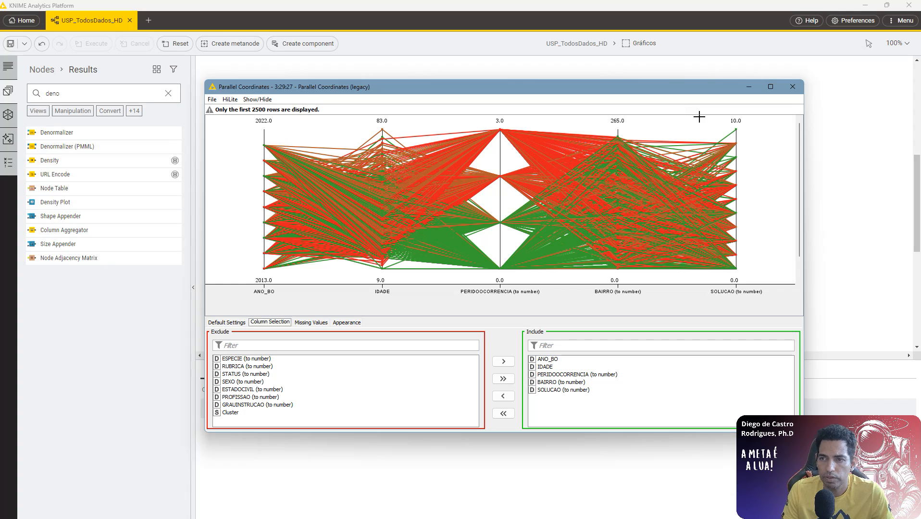
click(792, 87)
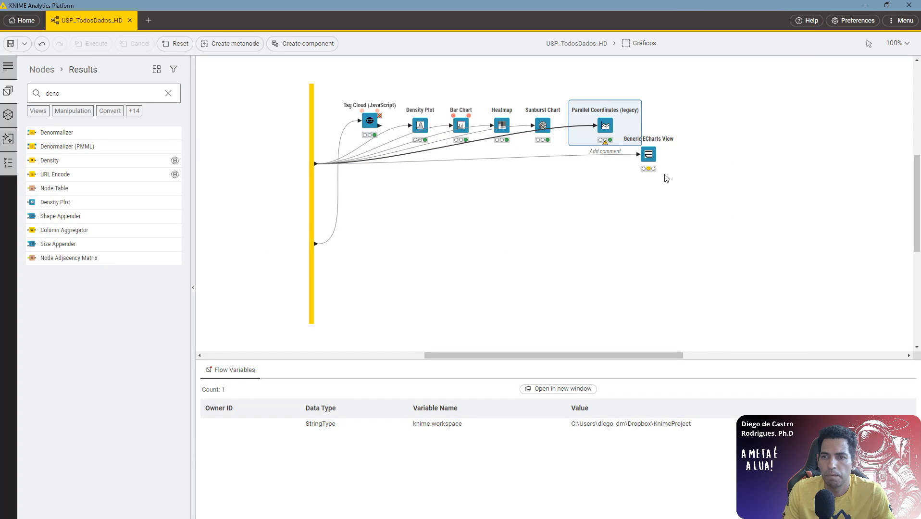
Execute the Generic ECharts View node and dismiss its invalid-column notifications.
click(647, 157)
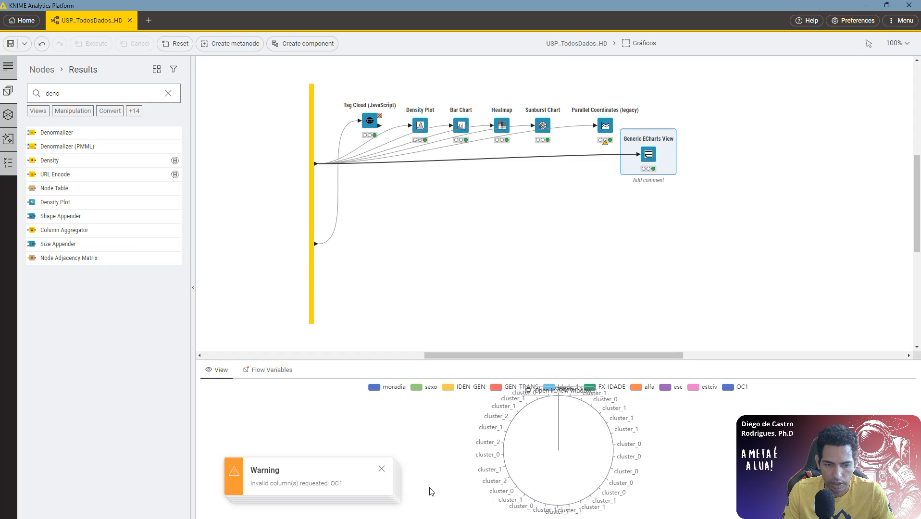
click(381, 474)
click(381, 473)
click(381, 470)
click(381, 474)
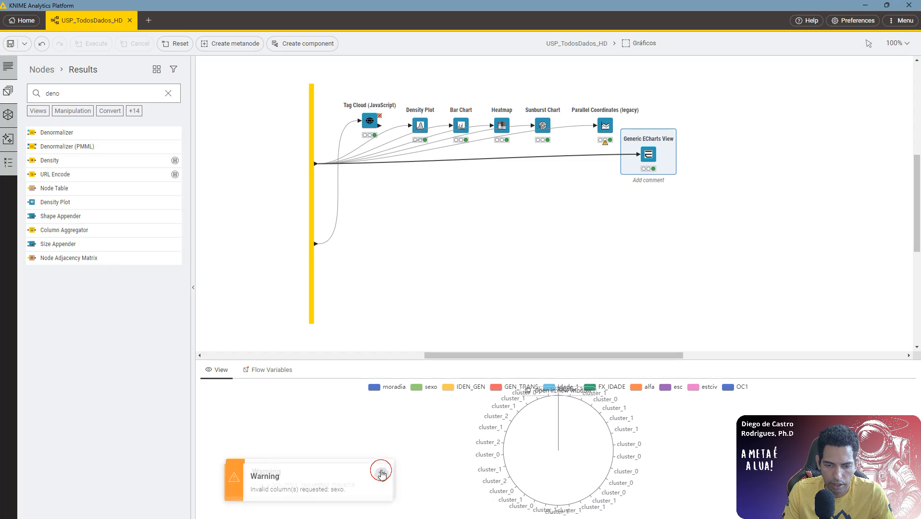
click(381, 474)
Open the Generic ECharts View's configuration and clear all its notifications to examine the chart code and preview.
double_click(650, 155)
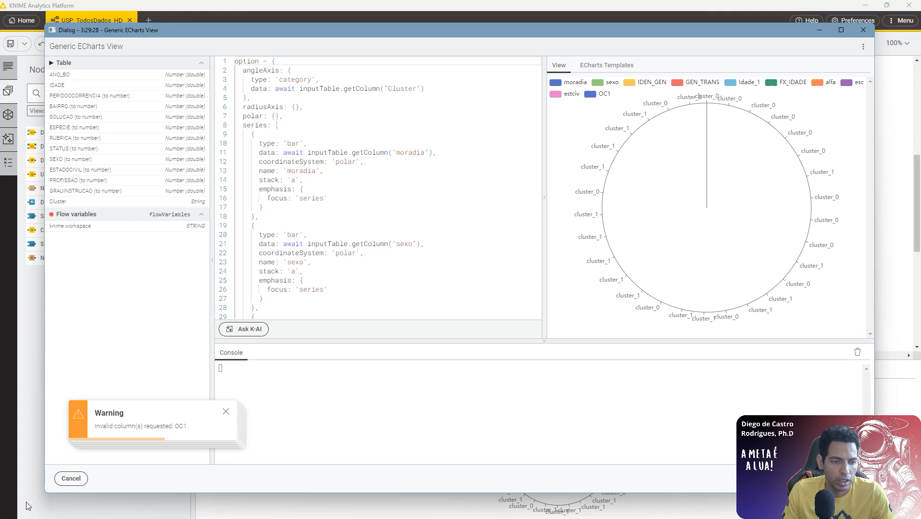
click(227, 413)
click(227, 412)
click(226, 412)
click(227, 412)
click(227, 413)
click(227, 413)
click(227, 413)
click(227, 412)
click(227, 413)
click(227, 413)
click(227, 413)
click(228, 402)
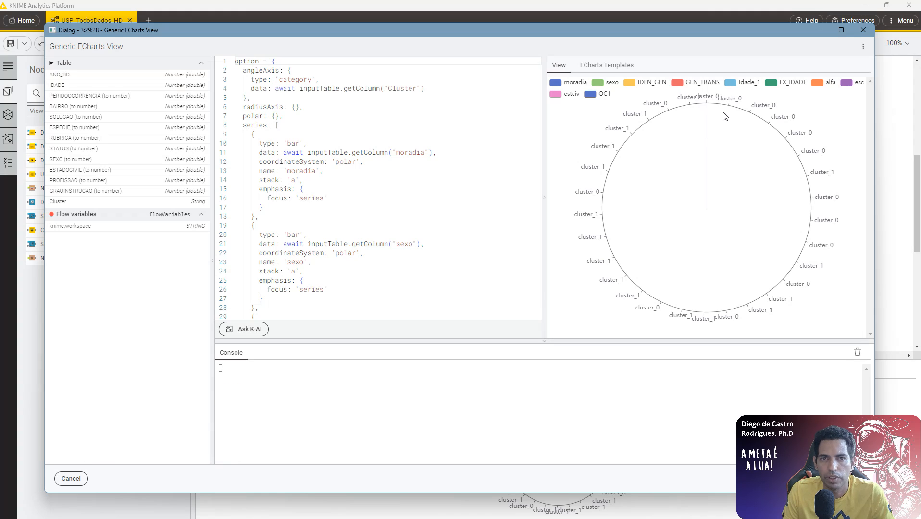
Browse the ECharts templates, try replacing the code with the Bar Chart template, and close the configuration.
click(619, 65)
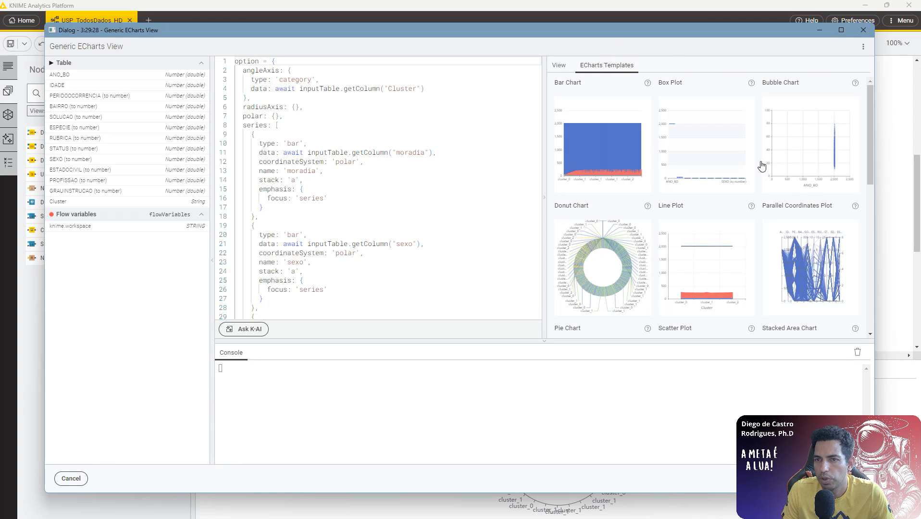
scroll(731, 173, down, 2)
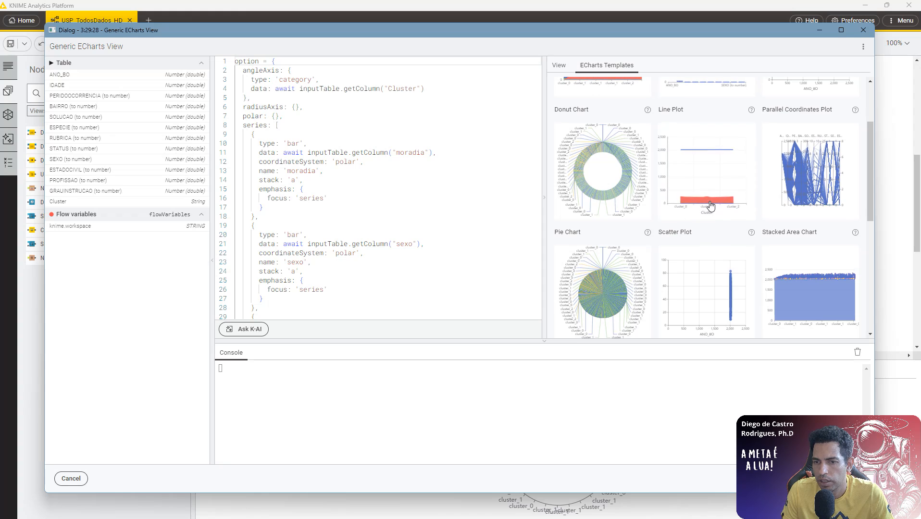
scroll(717, 201, down, 1)
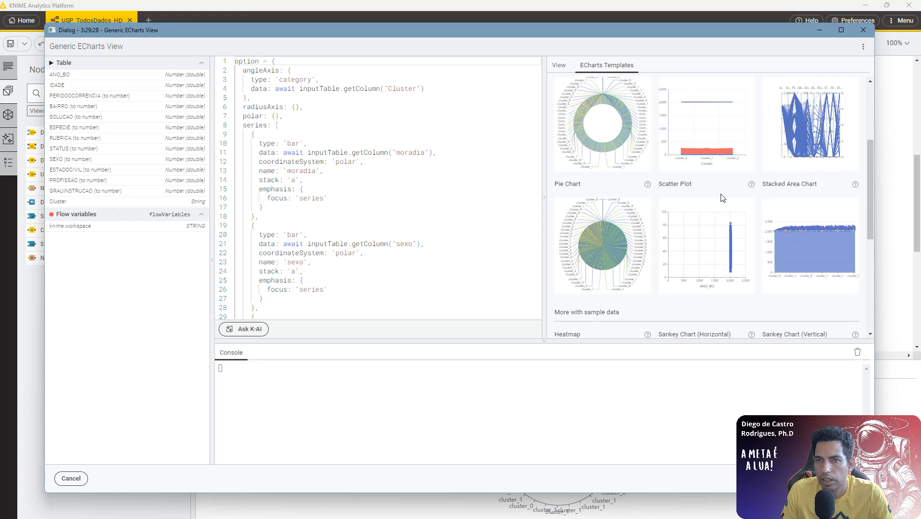
scroll(723, 197, down, 5)
scroll(721, 195, up, 8)
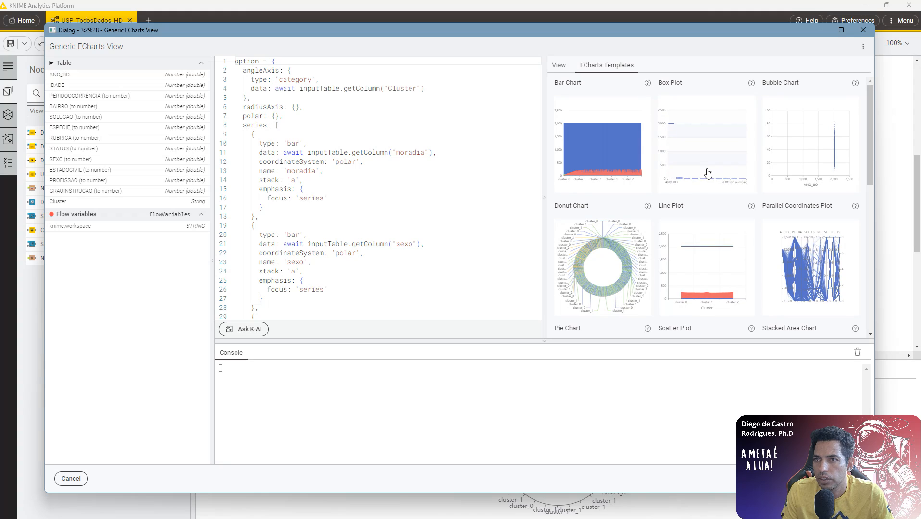
click(626, 165)
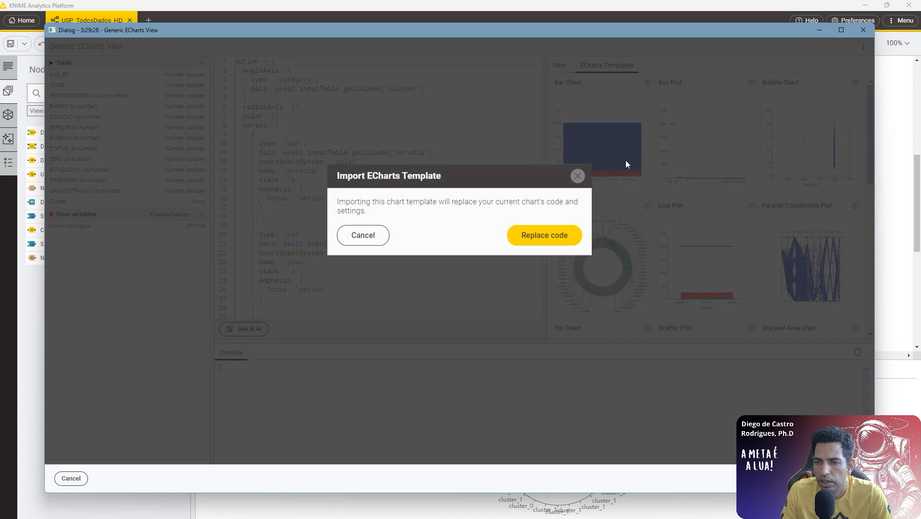
click(571, 232)
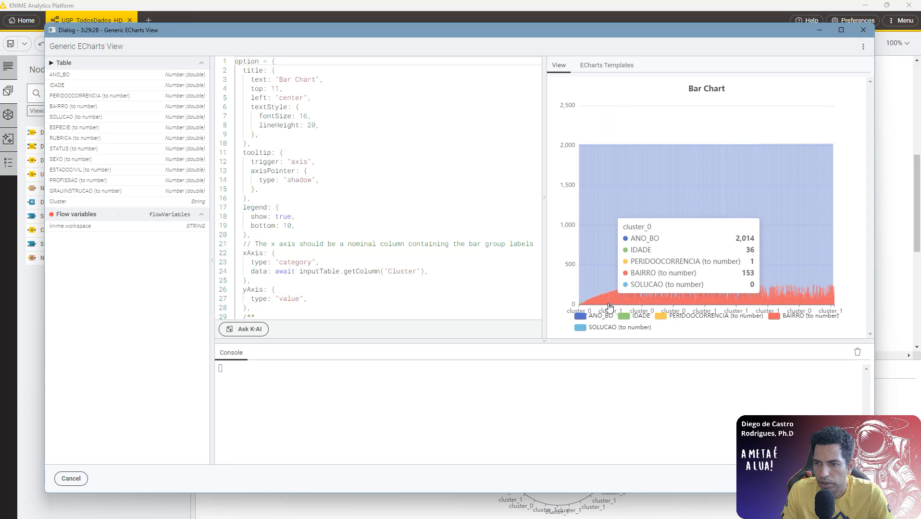
click(863, 30)
click(648, 222)
Delete the Generic ECharts View node and nudge the Parallel Coordinates node slightly upward.
click(646, 155)
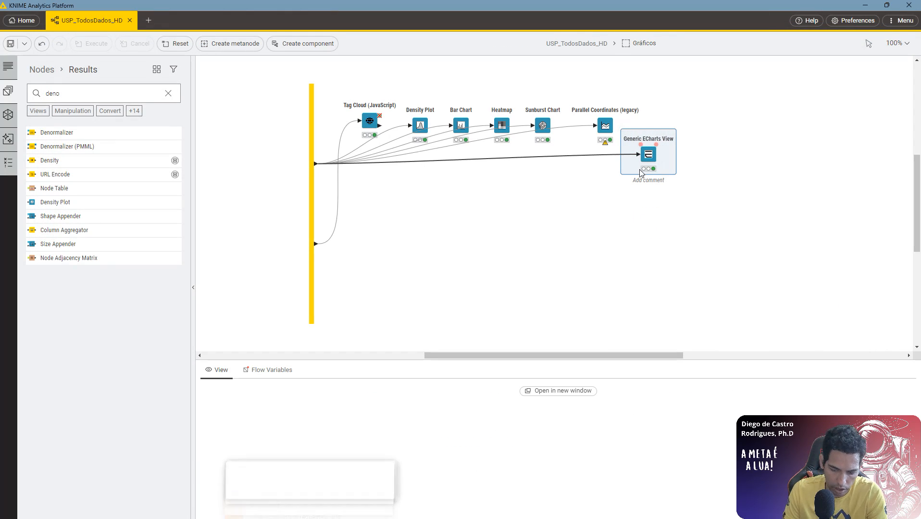
key(Delete)
click(605, 126)
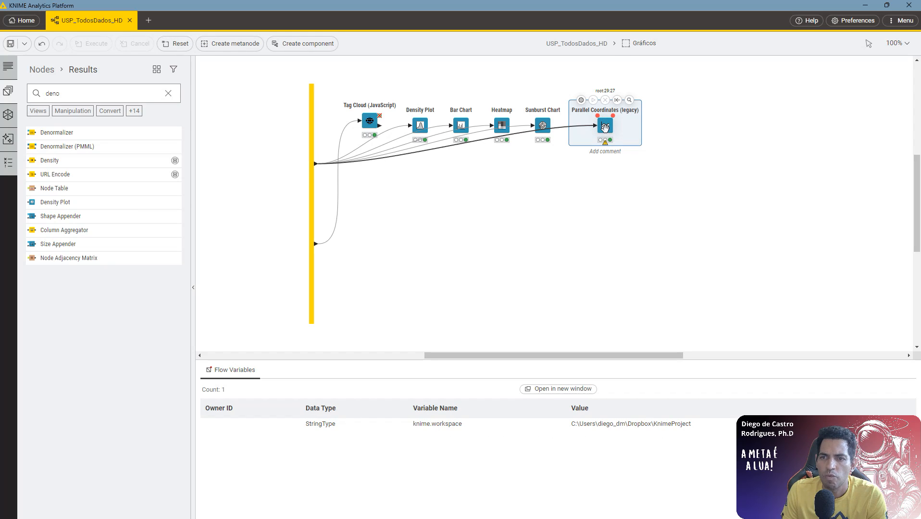
drag(605, 127, 604, 127)
click(536, 212)
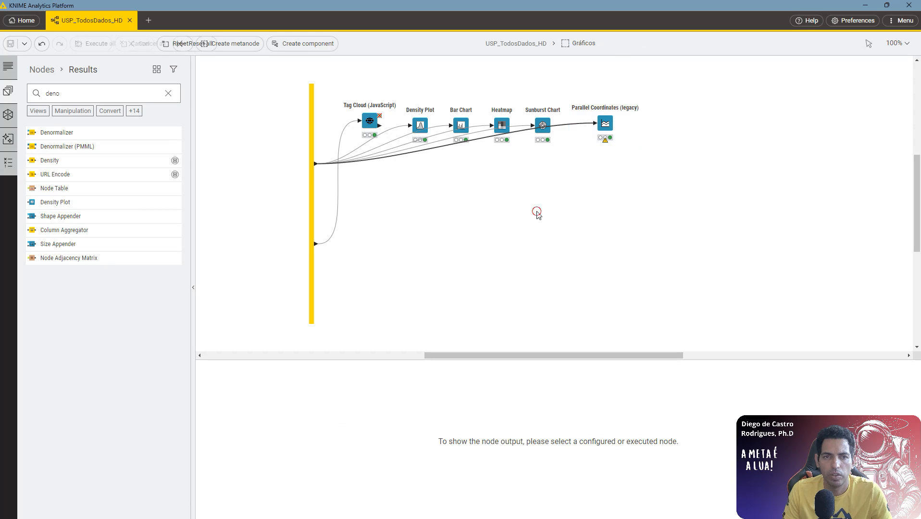
Open the Tag Cloud's interactive view once more and close it.
click(381, 117)
click(394, 95)
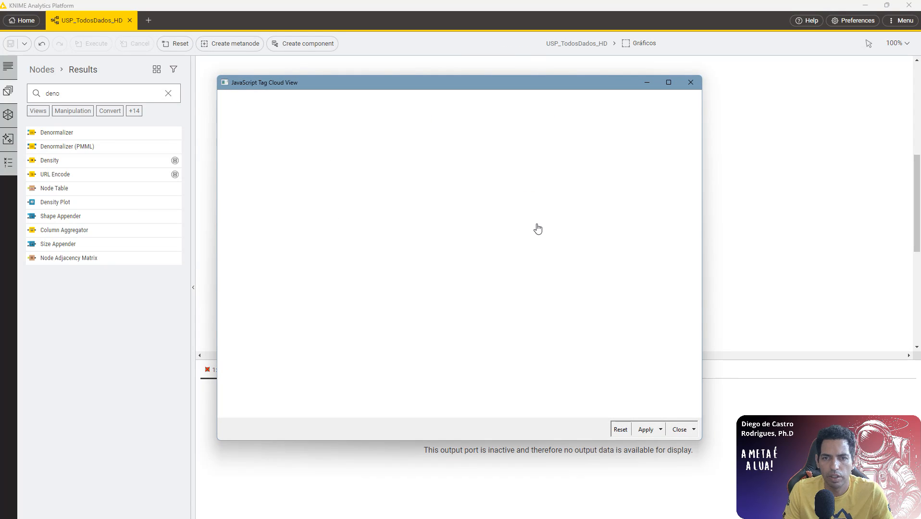
click(690, 82)
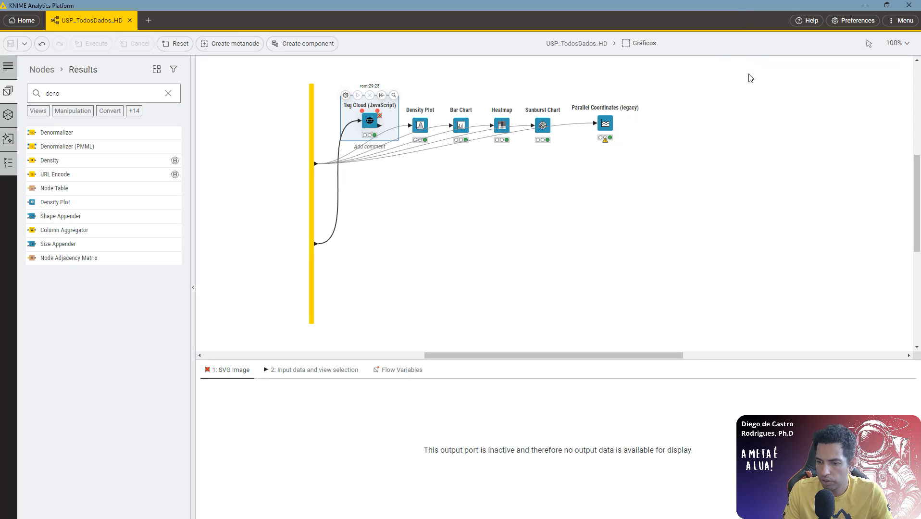
Return to the main workflow and move the PCA and Scatter Plot nodes together to just below the Table View.
click(601, 43)
drag(629, 285, 438, 238)
drag(592, 232, 523, 254)
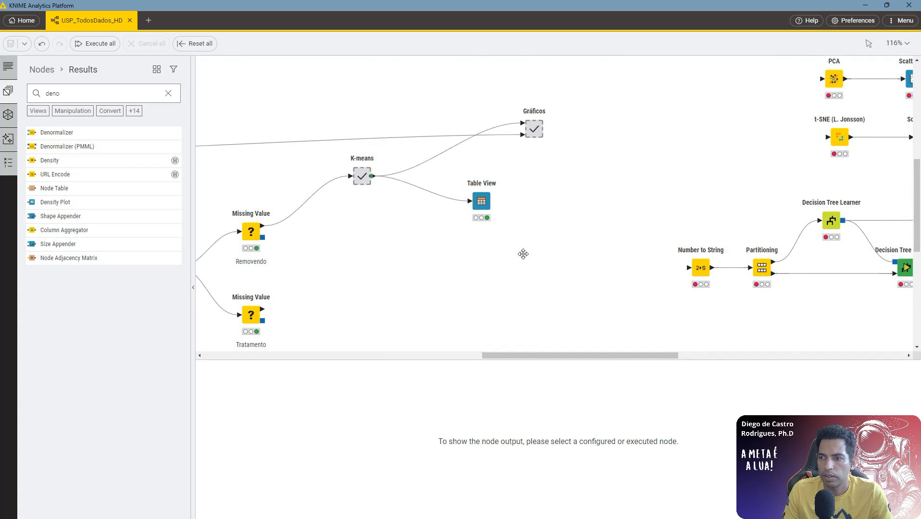
drag(684, 212, 683, 249)
drag(764, 180, 653, 217)
drag(684, 117, 849, 172)
drag(817, 146, 400, 335)
drag(508, 255, 756, 116)
drag(727, 142, 684, 199)
drag(615, 226, 604, 237)
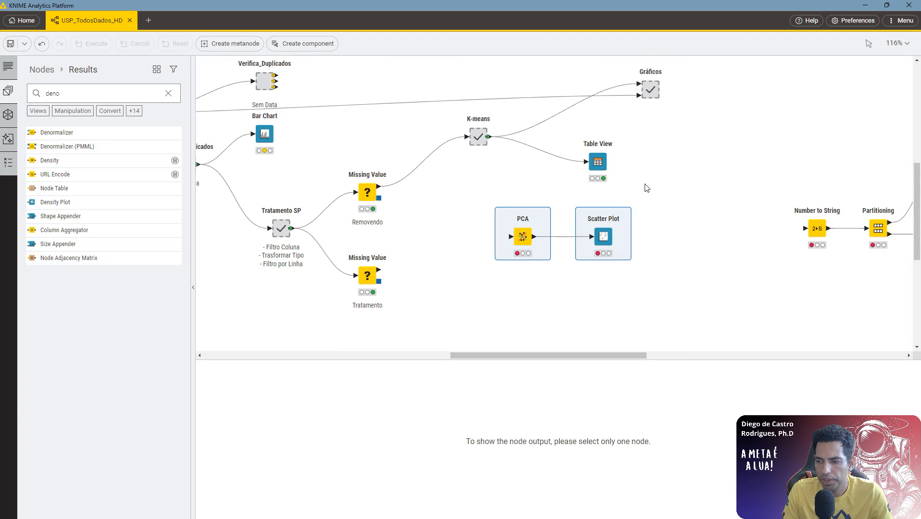
Connect the K-means output to the PCA node and execute PCA.
mouse_move(593, 175)
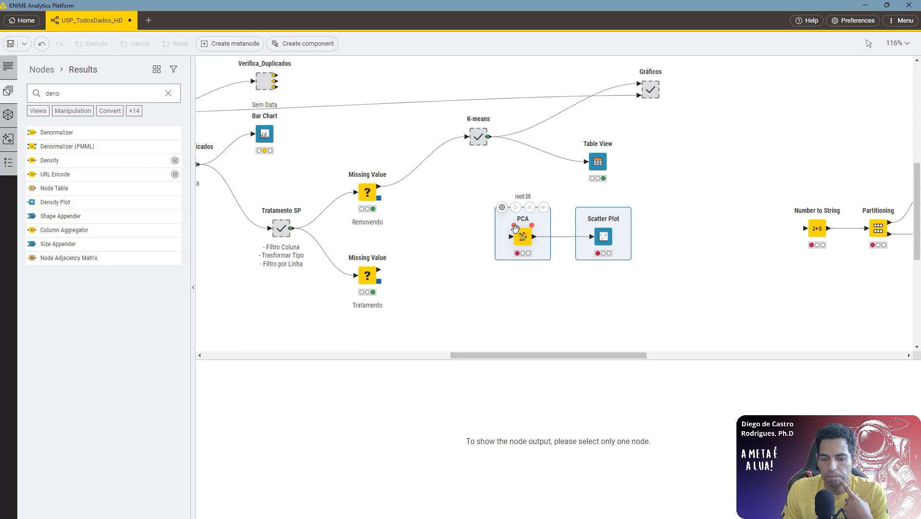
drag(567, 355, 569, 375)
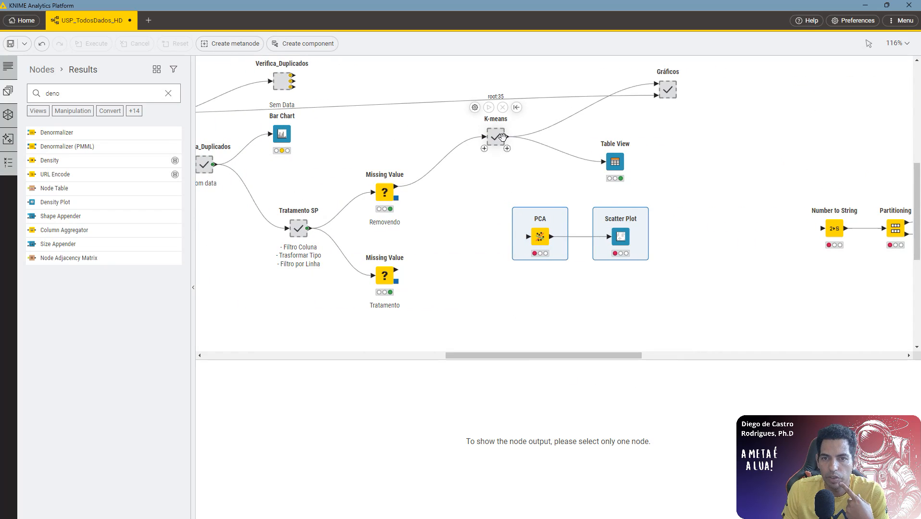
drag(506, 138, 540, 238)
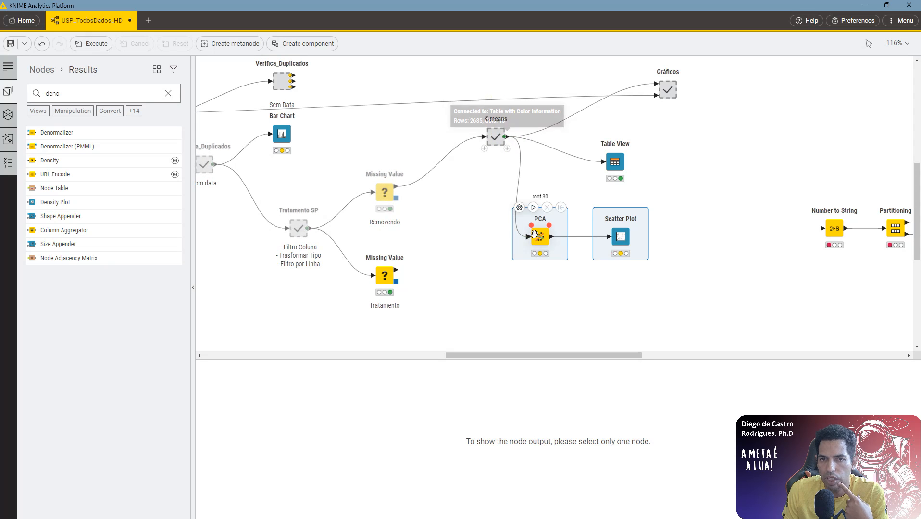
click(534, 207)
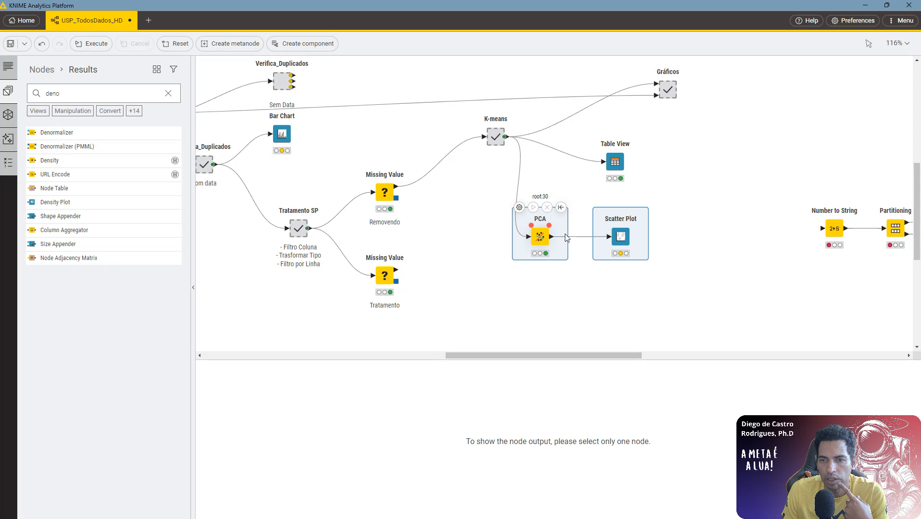
click(540, 237)
Execute the Scatter Plot, inspect the clusters over the two PCA dimensions in an enlarged view, and close it.
click(619, 236)
click(607, 208)
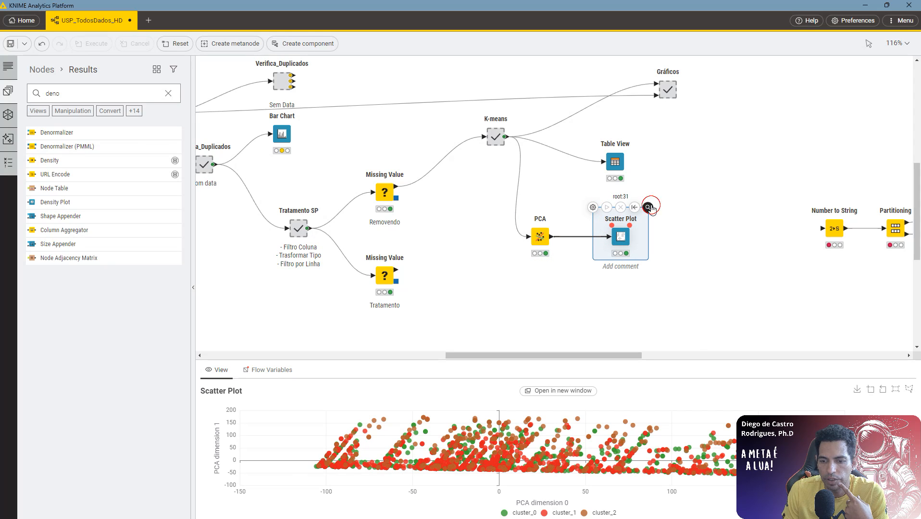
click(649, 207)
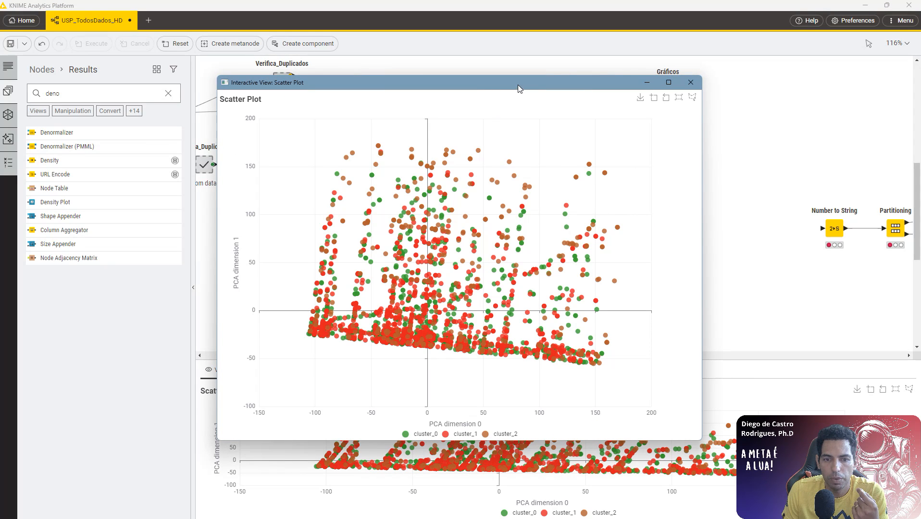
drag(518, 88, 441, 85)
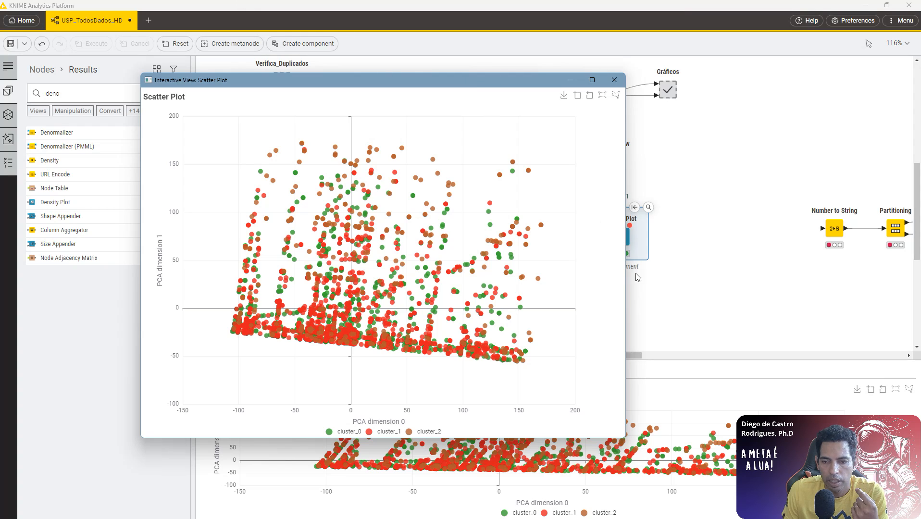
drag(626, 282, 688, 270)
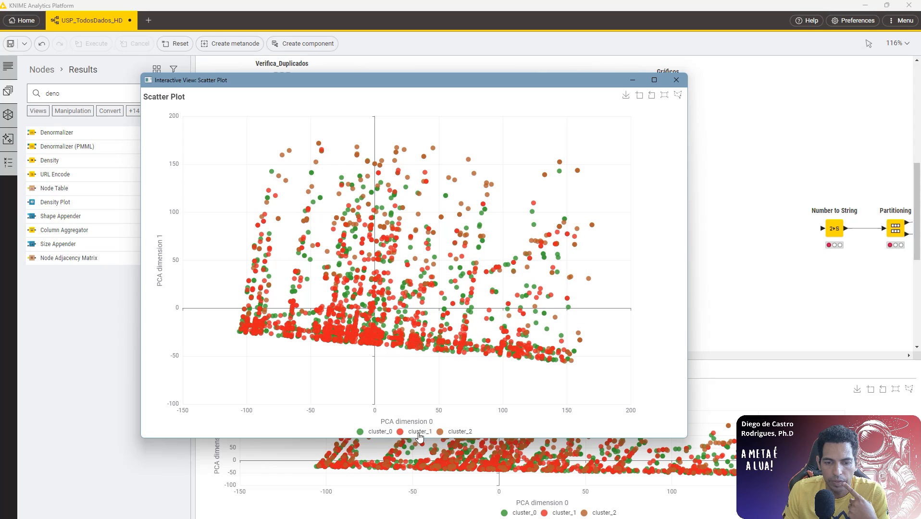
click(676, 80)
Set the PCA node to reduce to 8 dimensions.
double_click(539, 234)
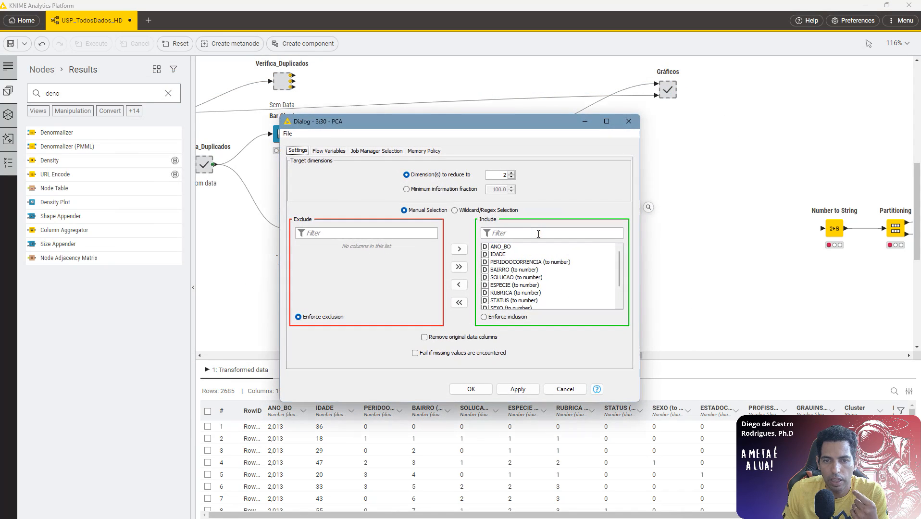
key(ctrl+s)
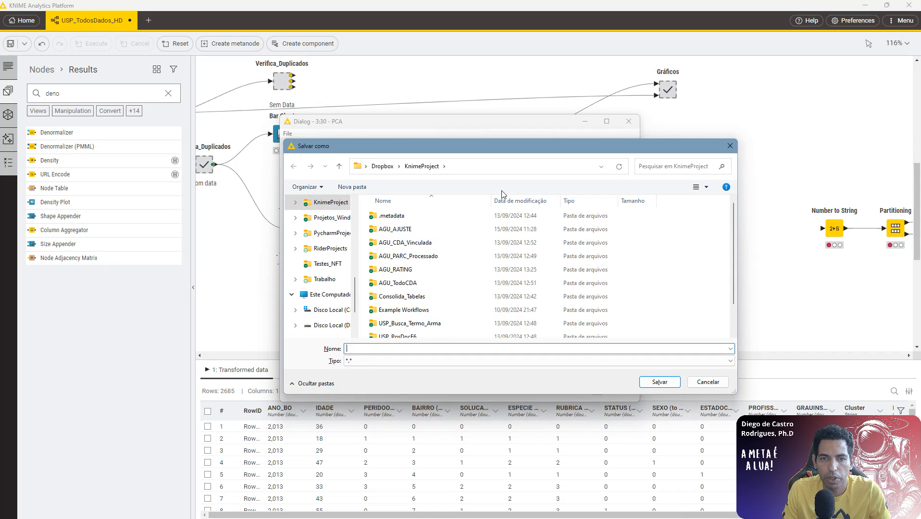
click(730, 146)
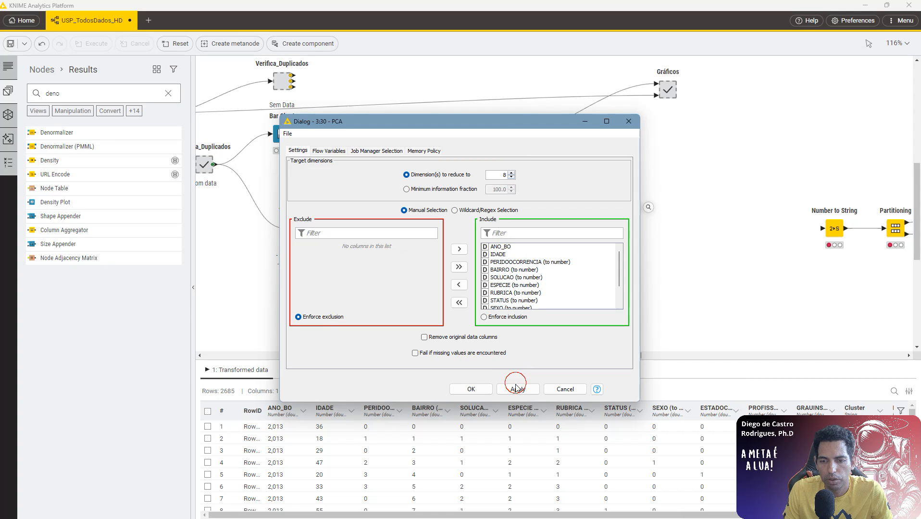
click(471, 389)
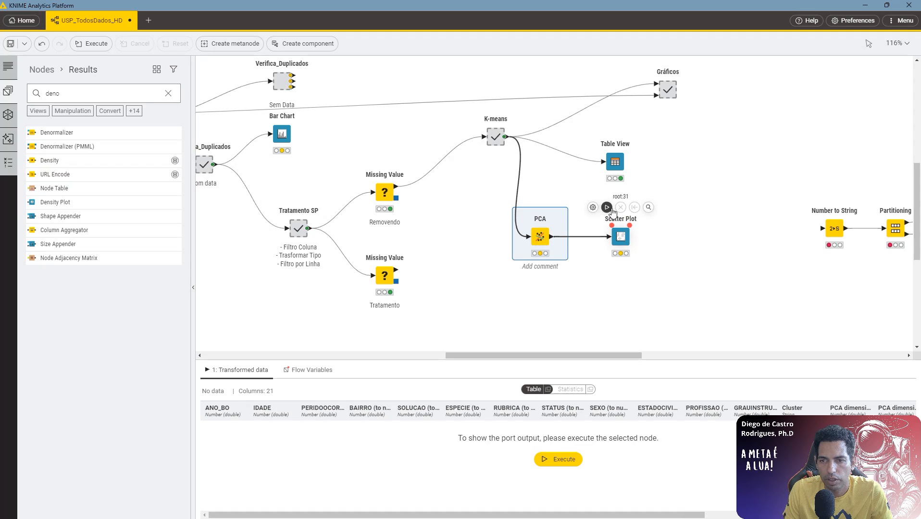
Execute the Scatter Plot with the new PCA settings and open its view to inspect individual cluster points.
click(608, 208)
click(648, 207)
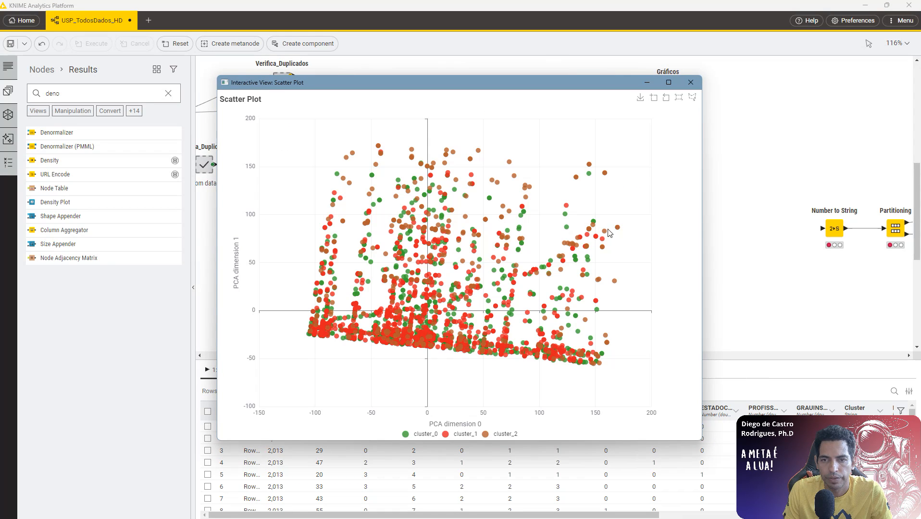
mouse_move(457, 318)
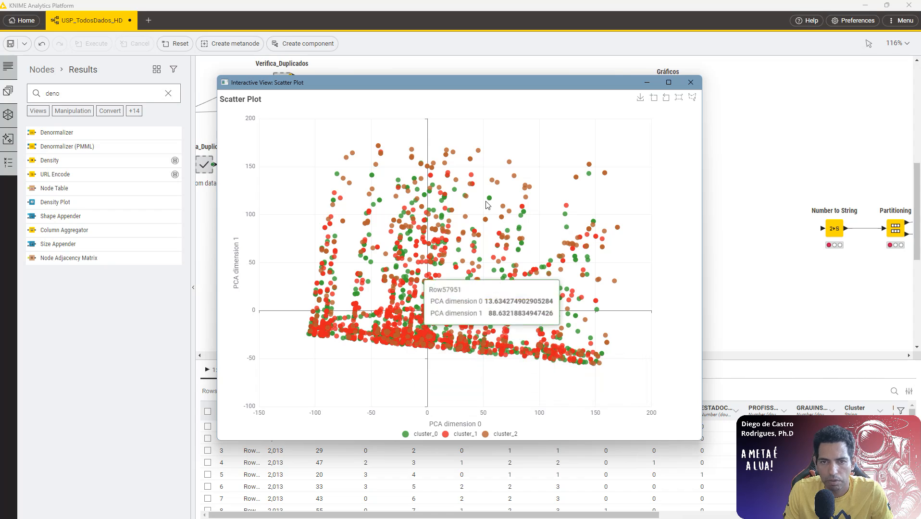
Close the PCA scatter plot view, place the t-SNE and its Scatter Plot node below PCA, and connect the K-means output to t-SNE.
click(690, 82)
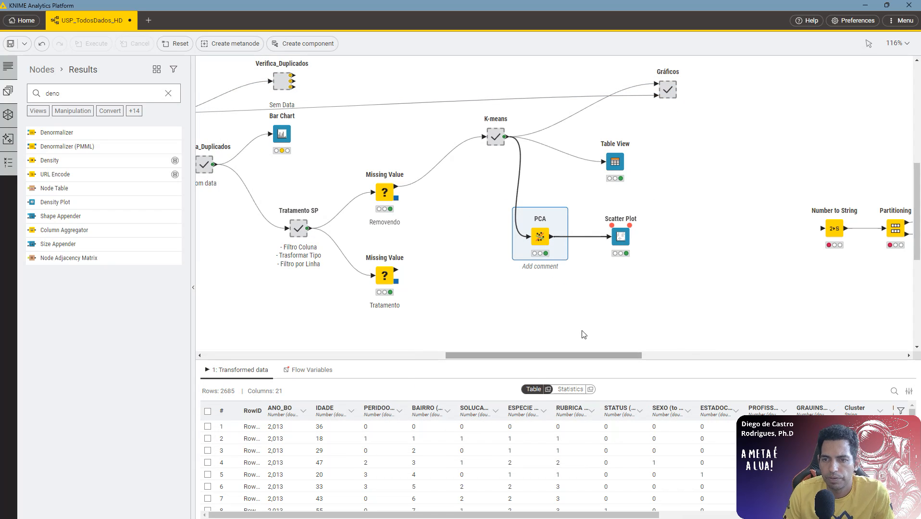
drag(593, 357, 653, 358)
drag(876, 61, 325, 295)
mouse_move(279, 135)
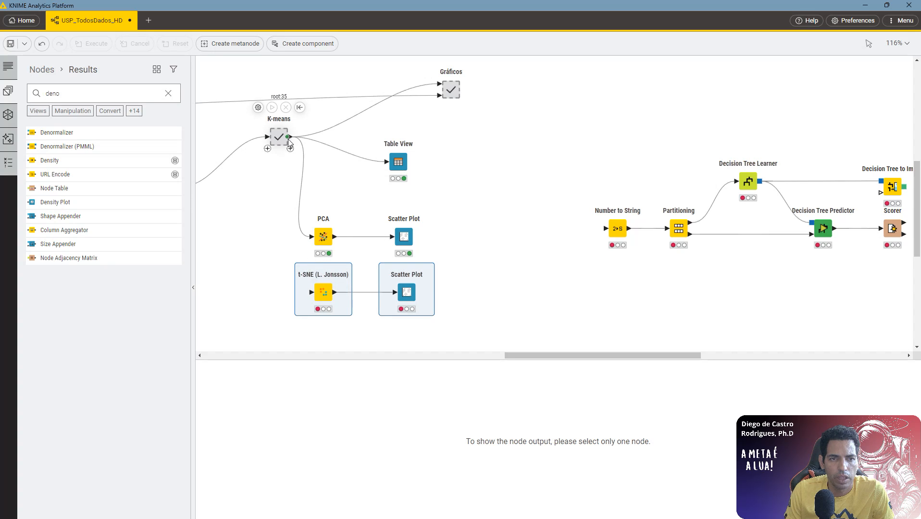
drag(288, 137, 318, 293)
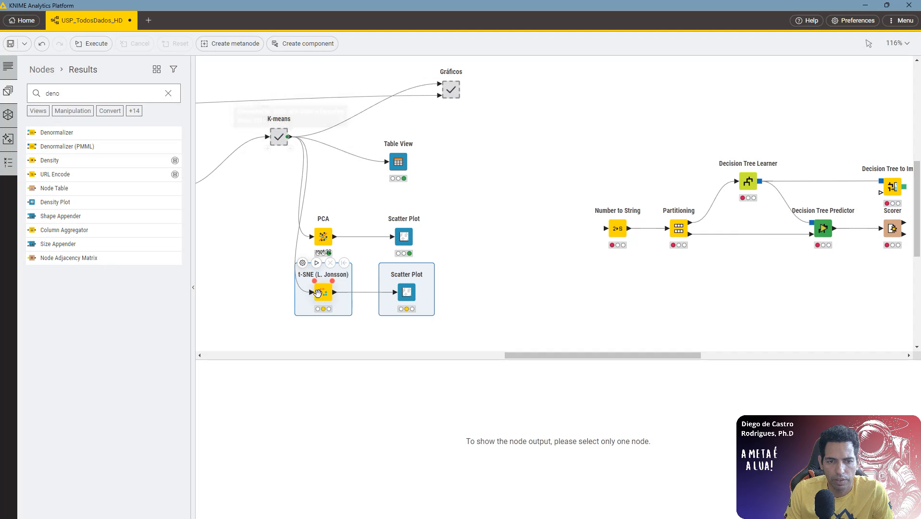
Apply the t-SNE node's existing settings with all columns included and execute the node.
double_click(318, 293)
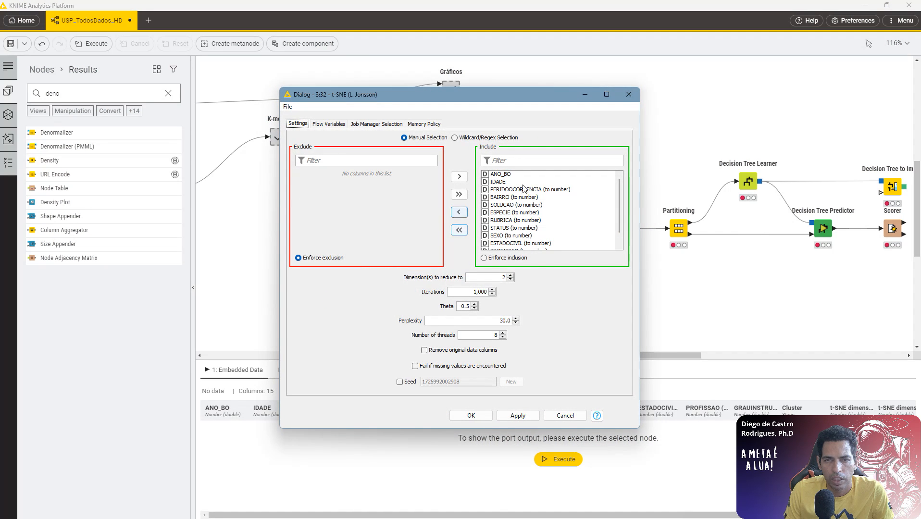
click(518, 415)
click(471, 416)
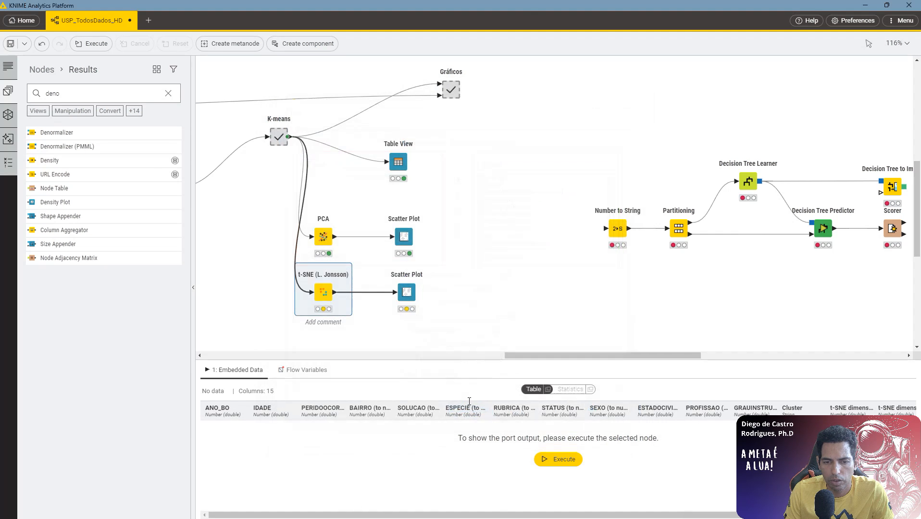
click(317, 262)
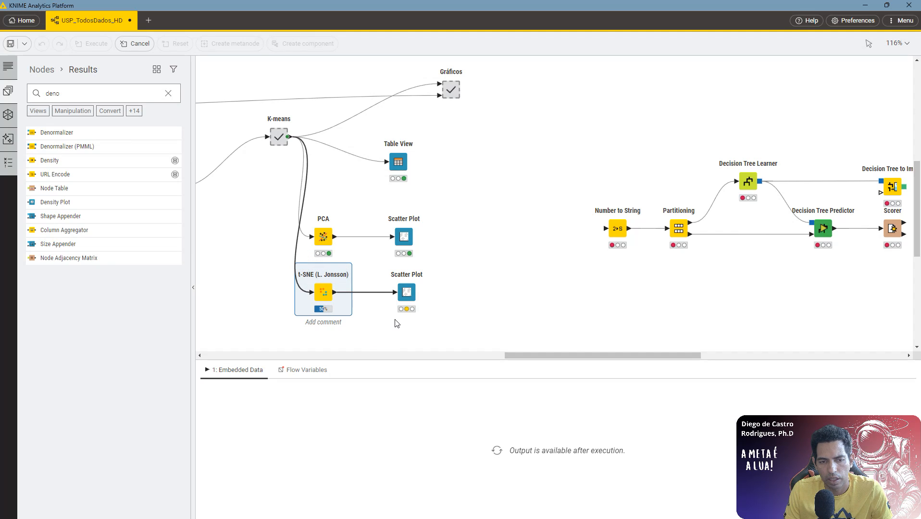
Execute the Scatter Plot connected to t-SNE, inspect the clusters over the two t-SNE dimensions in its view, and close it.
drag(396, 320, 495, 273)
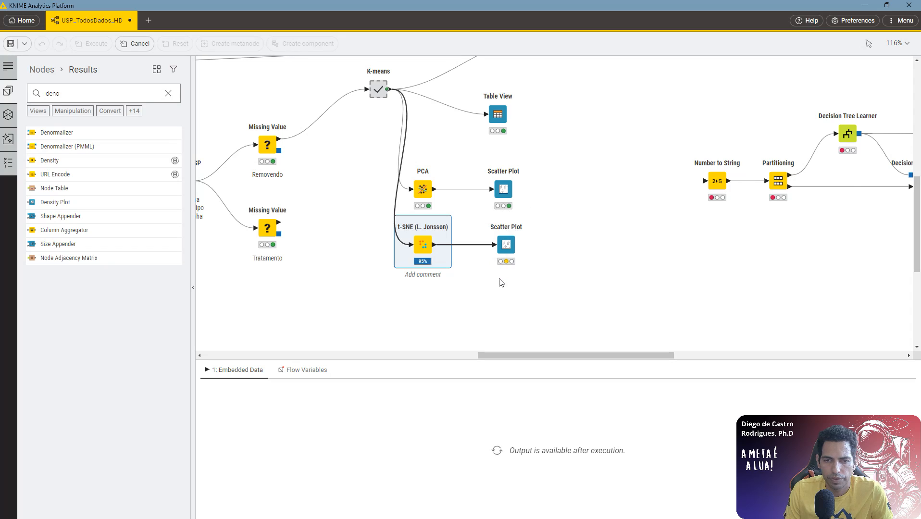
click(493, 215)
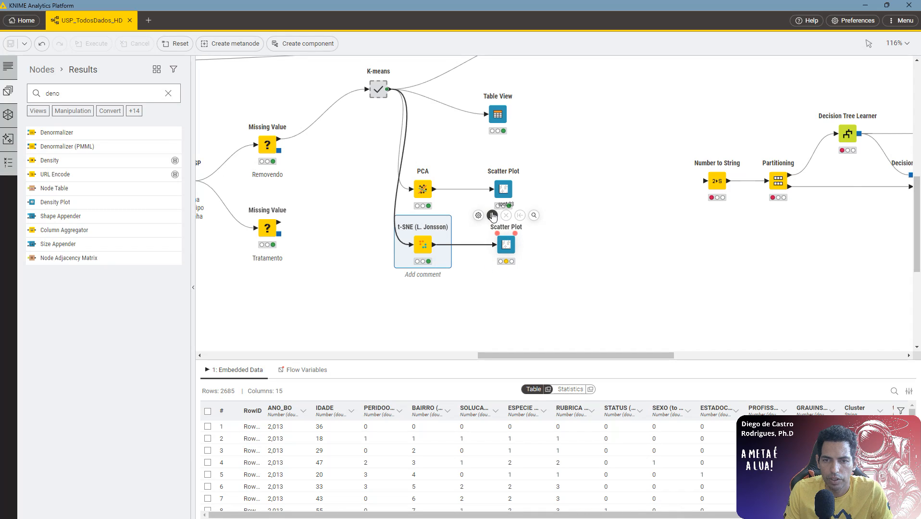
click(539, 216)
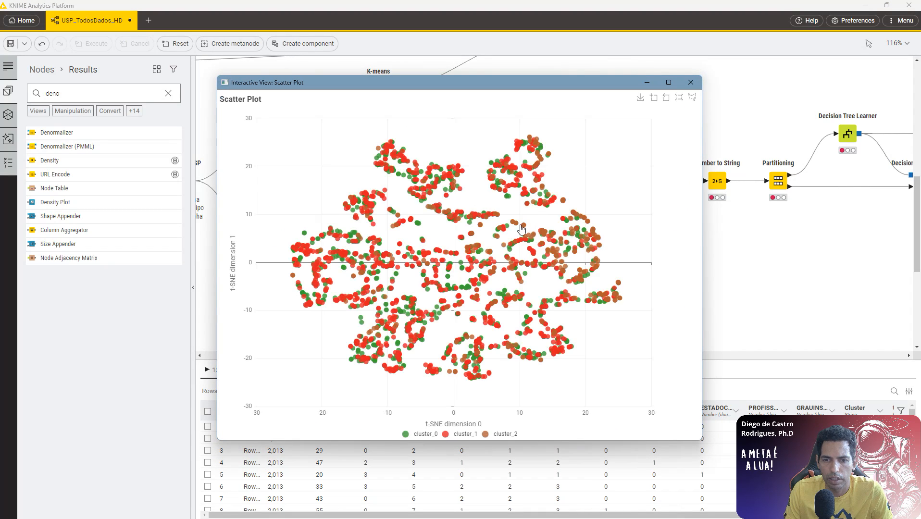
mouse_move(557, 345)
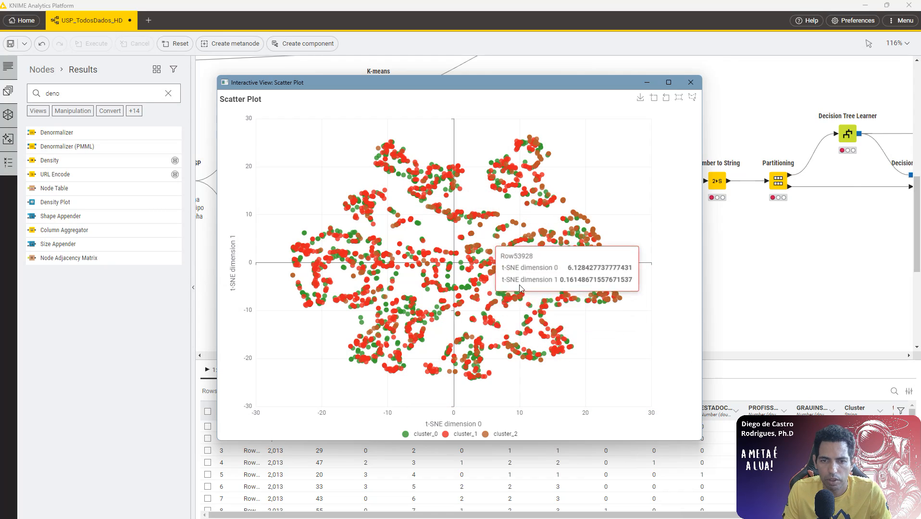
click(690, 83)
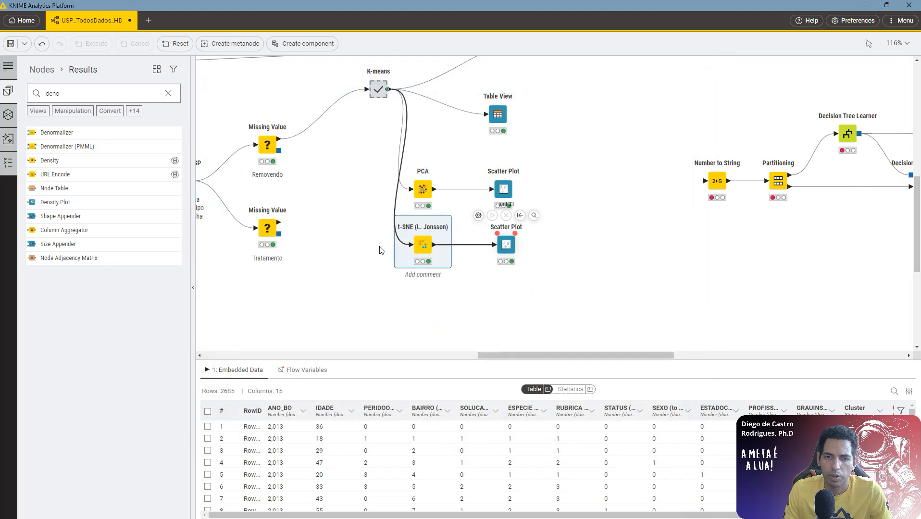
Set the PCA node to reduce to 5 dimensions and execute it.
double_click(422, 189)
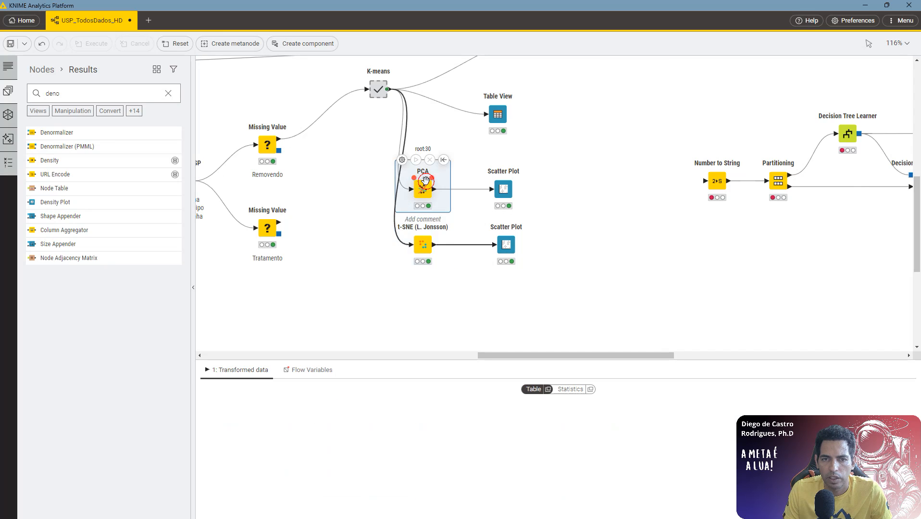
scroll(536, 274, down, 2)
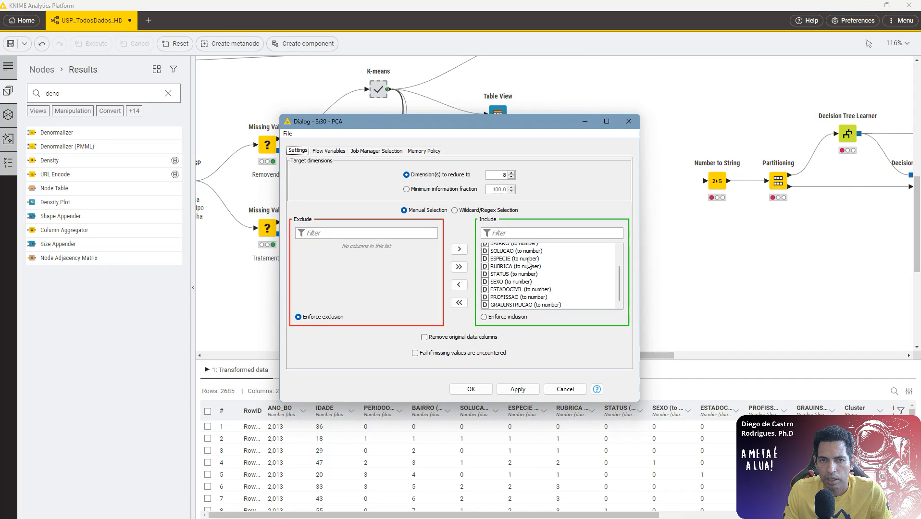
click(512, 177)
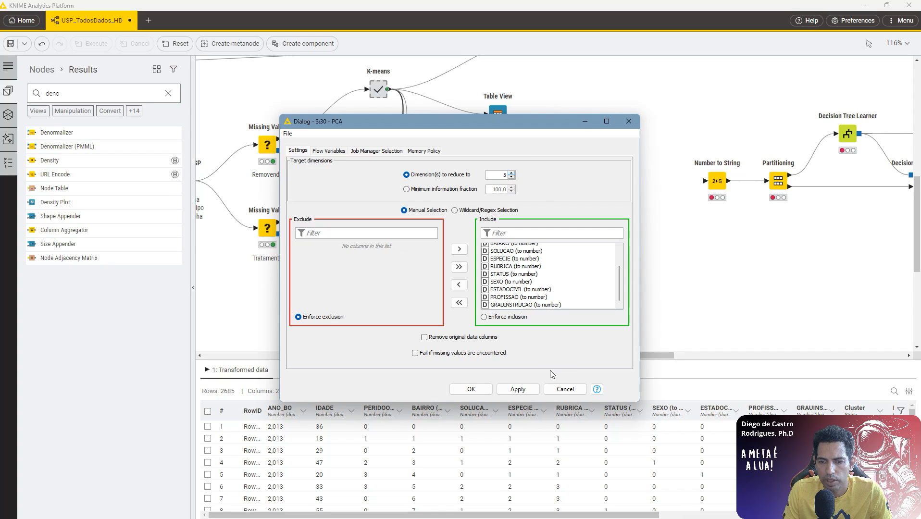
click(518, 389)
click(466, 395)
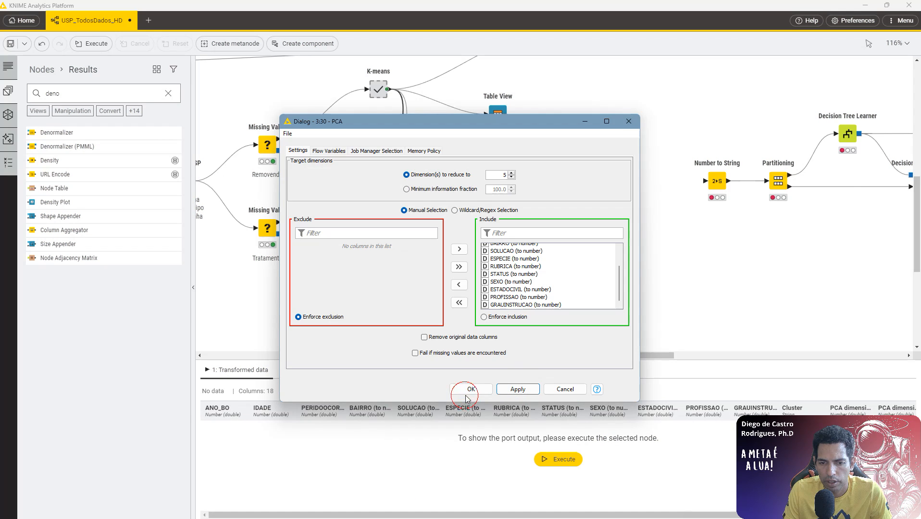
click(473, 389)
click(416, 161)
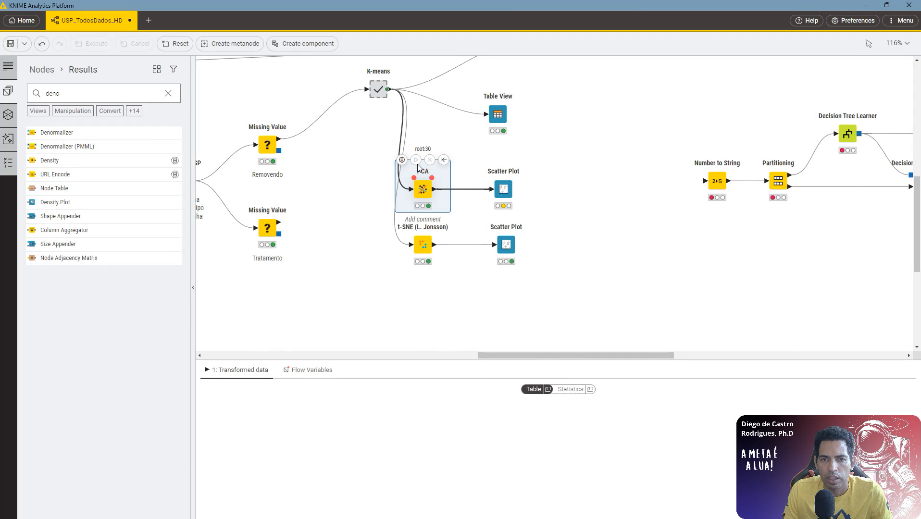
Execute the Scatter Plot connected to PCA, examine the cluster distribution in its view, and close it.
click(534, 161)
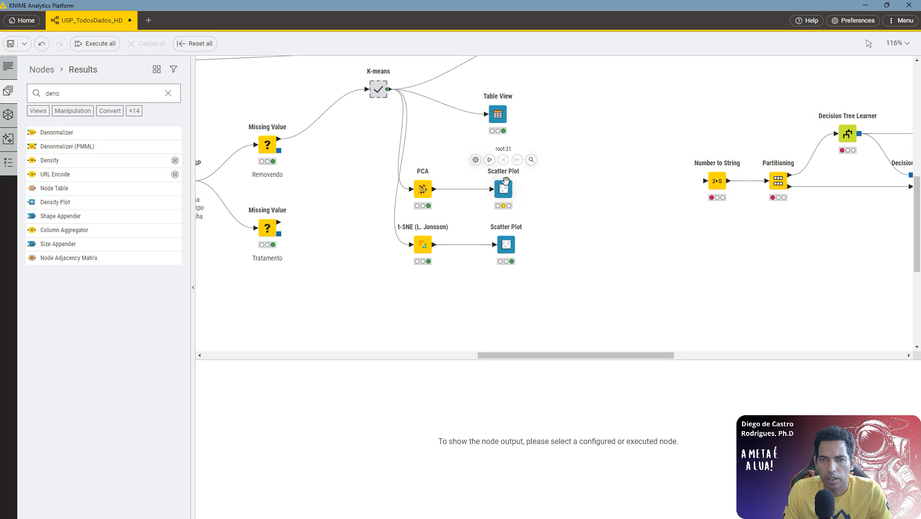
click(530, 160)
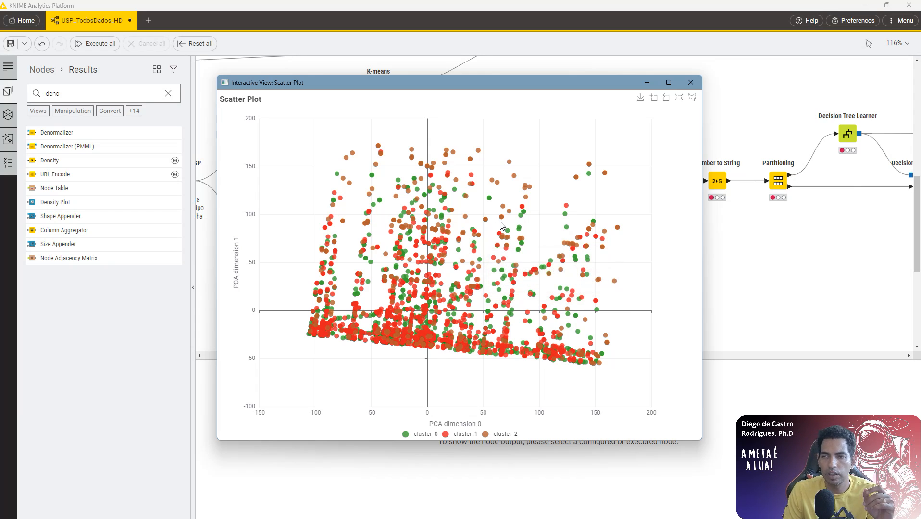
click(697, 84)
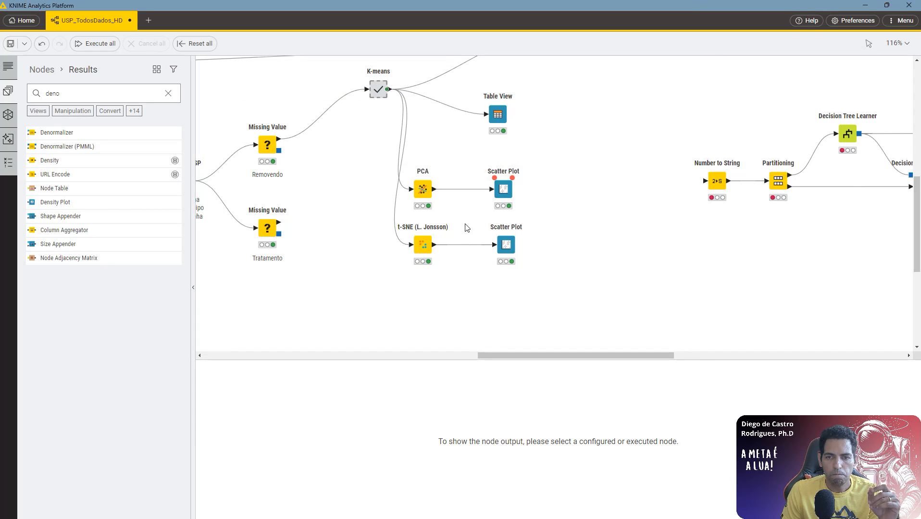
Reopen the t-SNE Scatter Plot view, widen its window to examine the cluster separation and individual points, and close it.
click(504, 248)
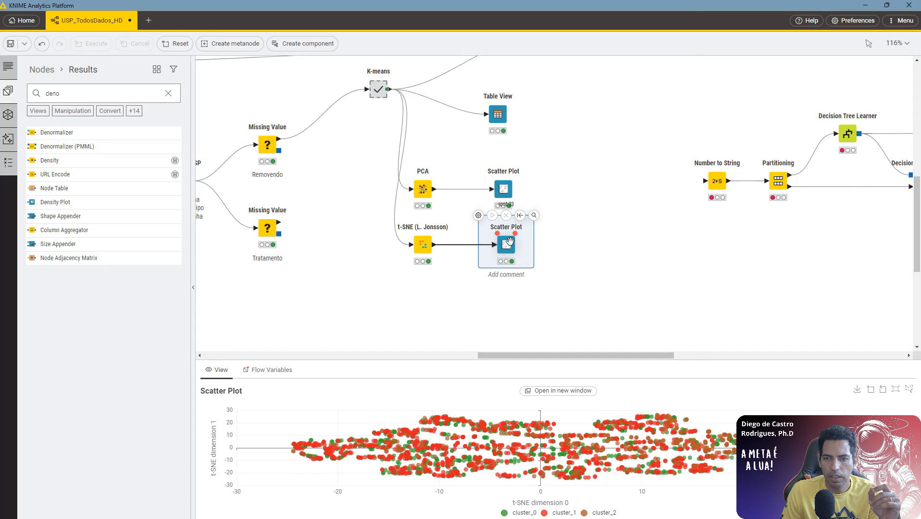
click(534, 216)
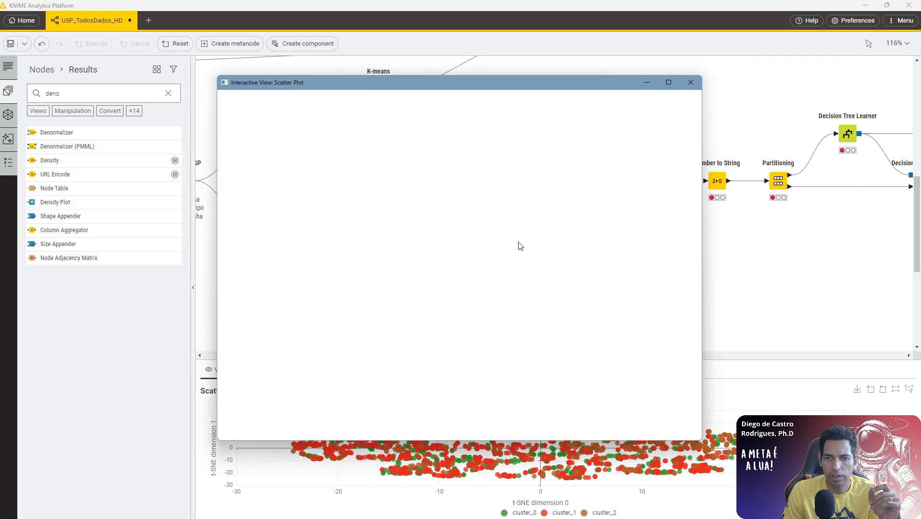
drag(703, 258, 823, 259)
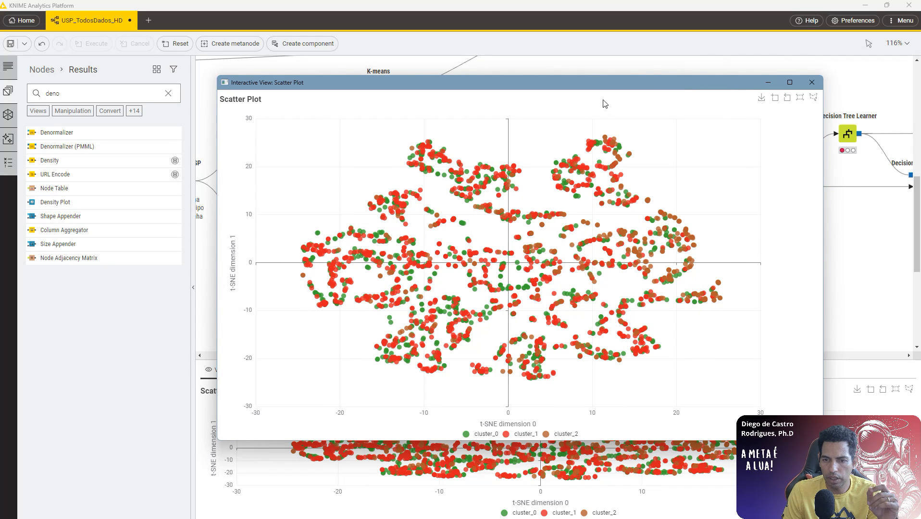
drag(593, 86, 570, 73)
drag(194, 280, 128, 280)
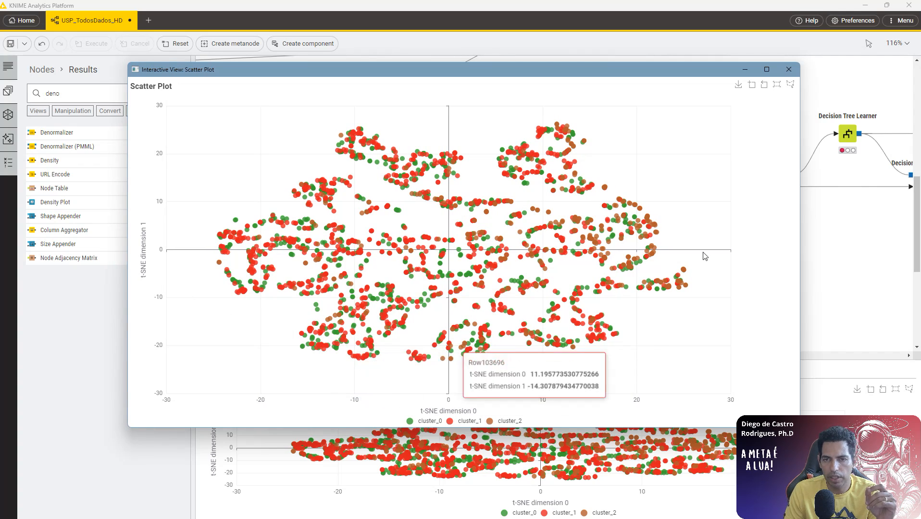
drag(804, 246, 757, 246)
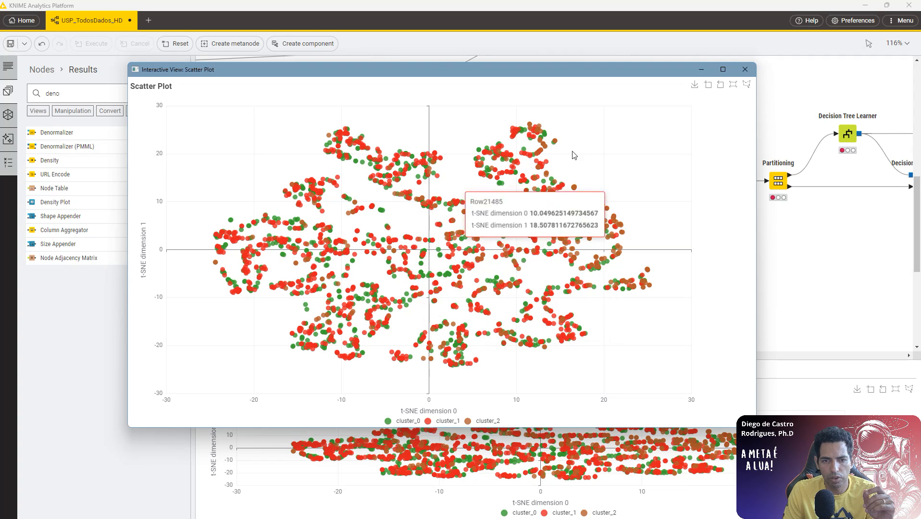
click(745, 72)
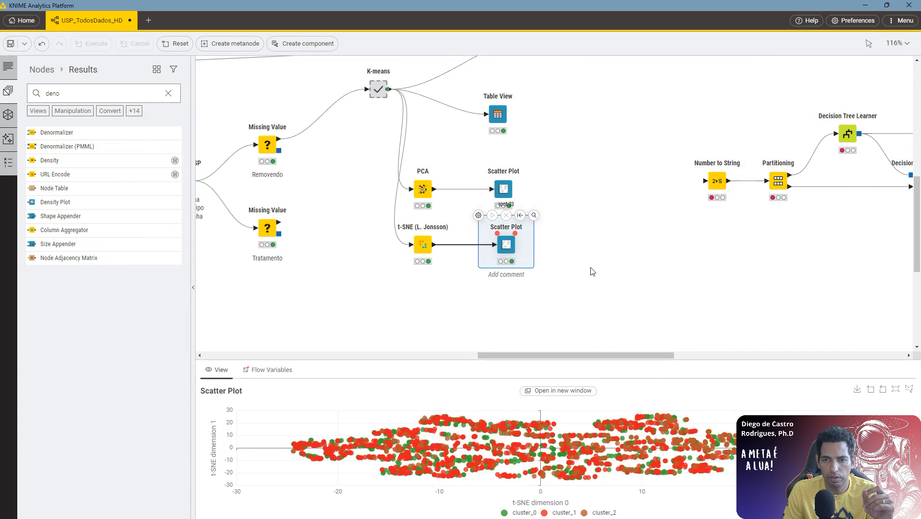
Move the PCA and t-SNE nodes together with their Scatter Plots to the free area beside Gráficos, above the decision tree nodes.
click(592, 270)
drag(568, 164, 413, 273)
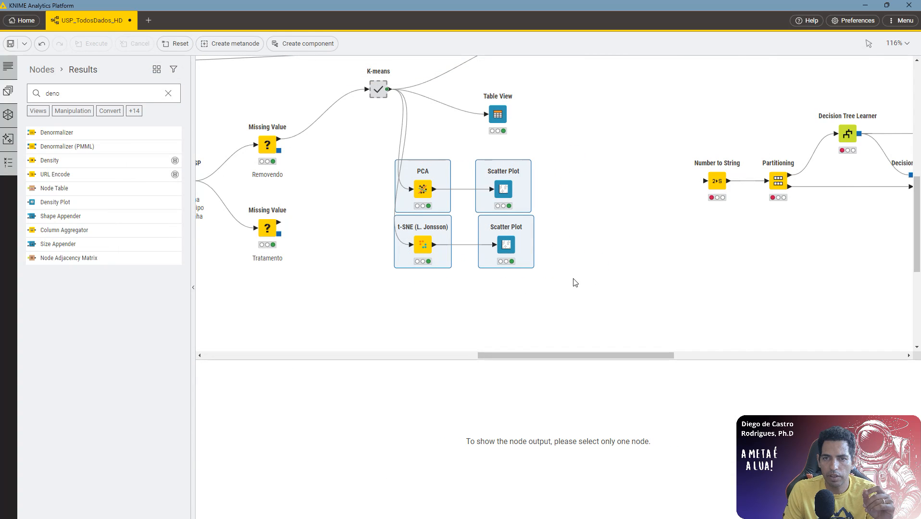
scroll(574, 281, up, 3)
drag(507, 246, 746, 97)
drag(615, 227, 473, 312)
drag(721, 103, 519, 218)
drag(671, 116, 494, 237)
click(511, 222)
click(522, 270)
drag(644, 120, 520, 255)
drag(506, 304, 541, 229)
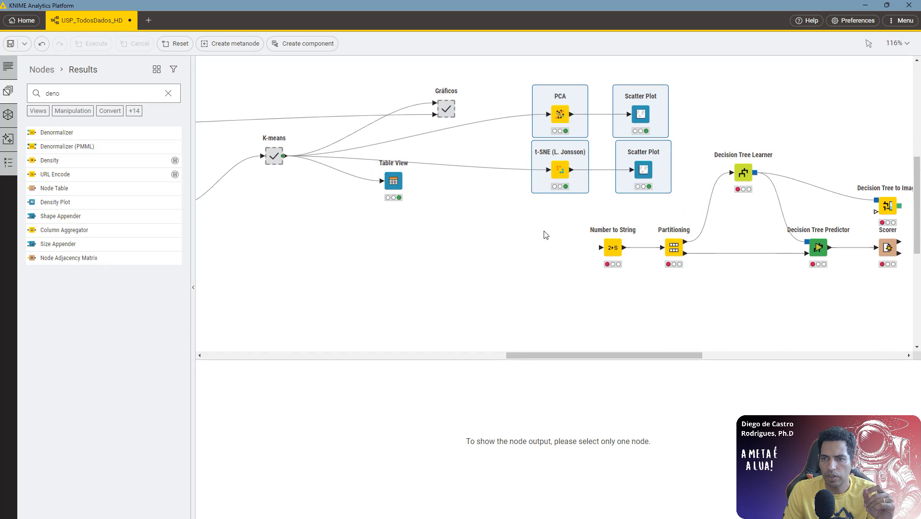
Move the decision tree chain, from Number to String through Scorer and Decision Tree to Image, beneath the Table View and t-SNE nodes.
drag(851, 324, 647, 167)
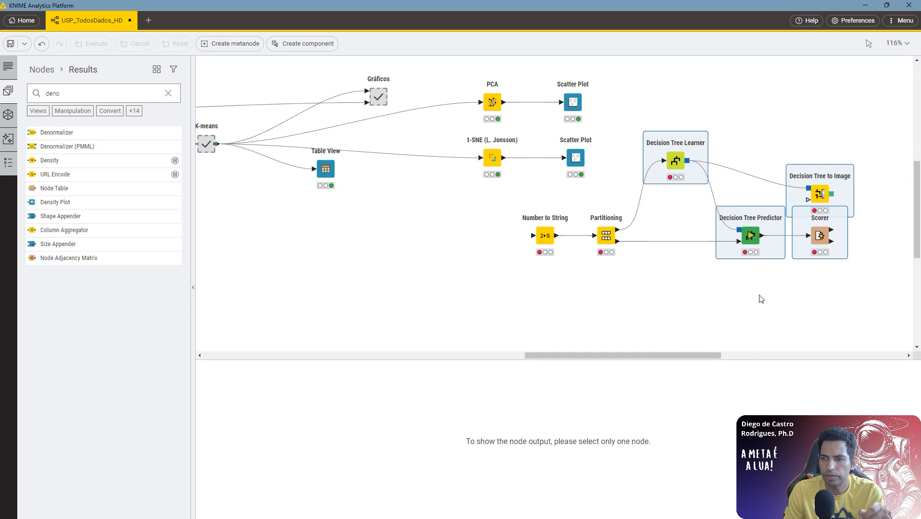
click(827, 308)
drag(839, 318, 586, 212)
shift+click(665, 164)
drag(666, 164, 405, 233)
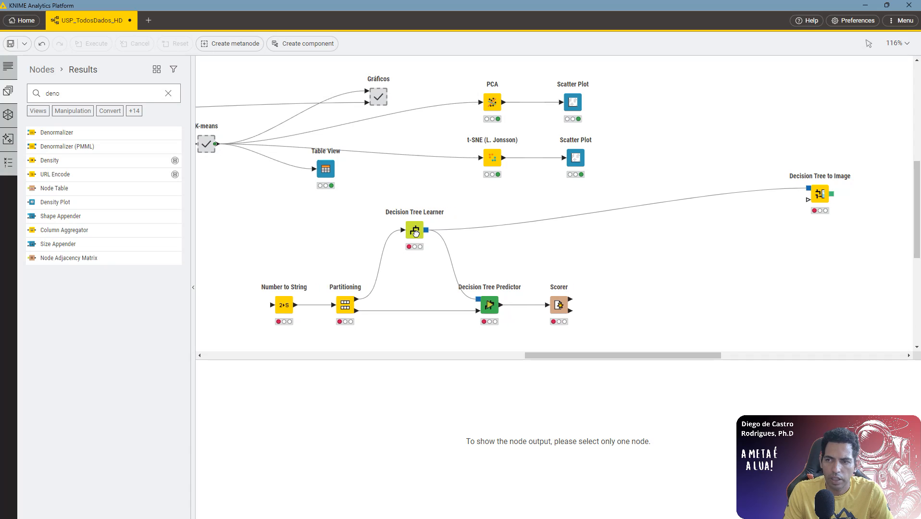
drag(819, 195, 550, 234)
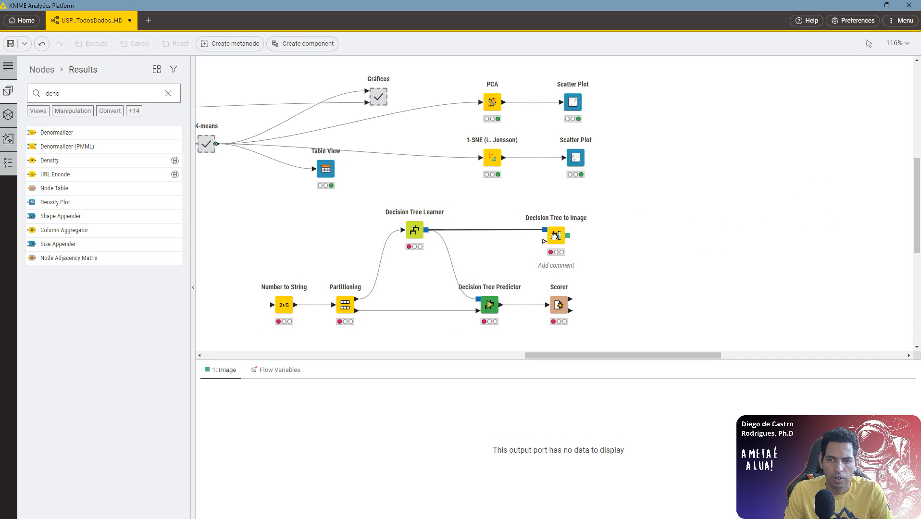
drag(658, 273, 800, 226)
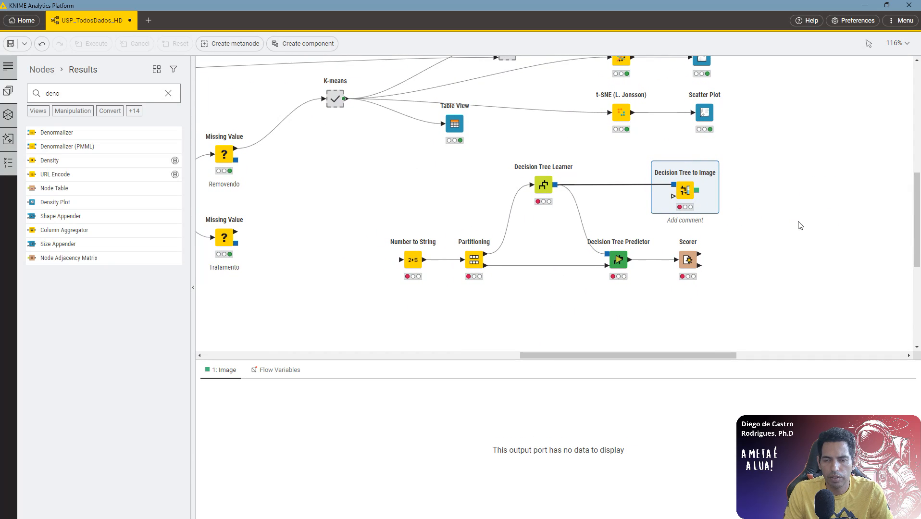
click(464, 328)
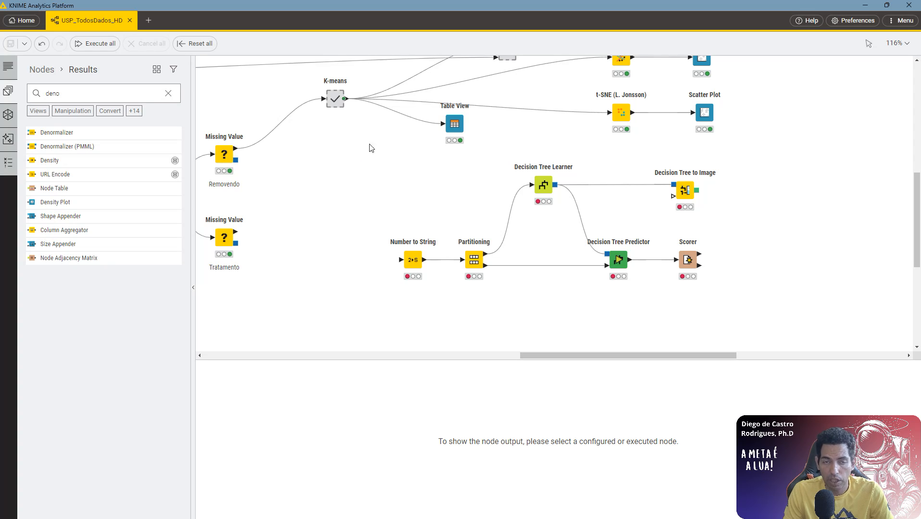
Connect the K-means output to the Number to String node and execute that node.
mouse_move(343, 99)
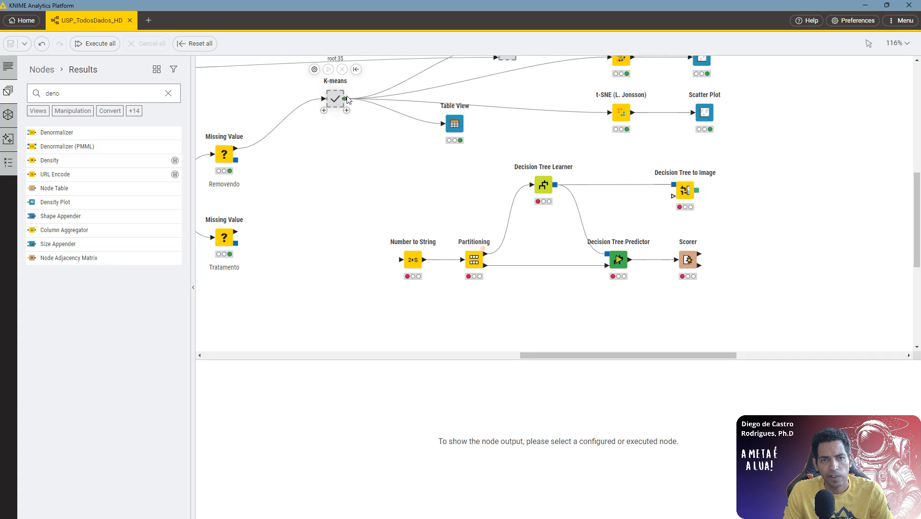
drag(349, 99, 394, 265)
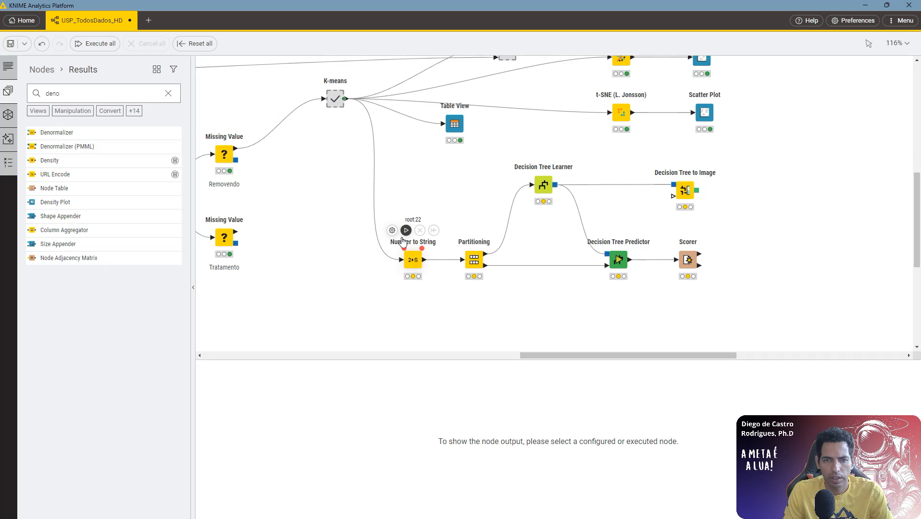
click(403, 233)
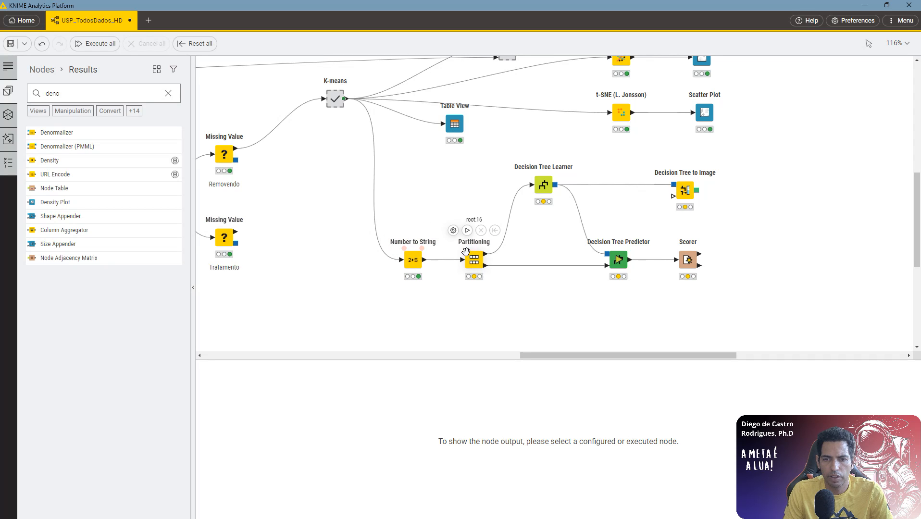
Review the Partitioning node's split settings without changing them and execute the node.
double_click(474, 259)
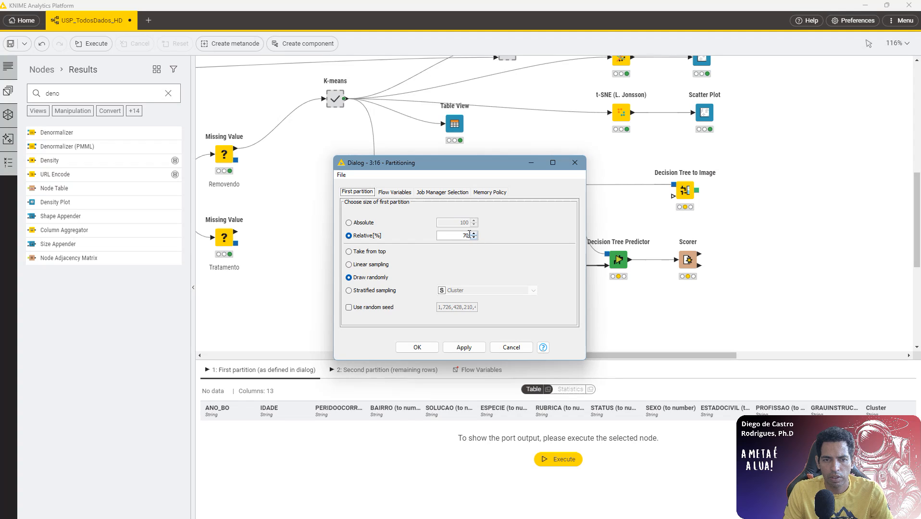
click(575, 162)
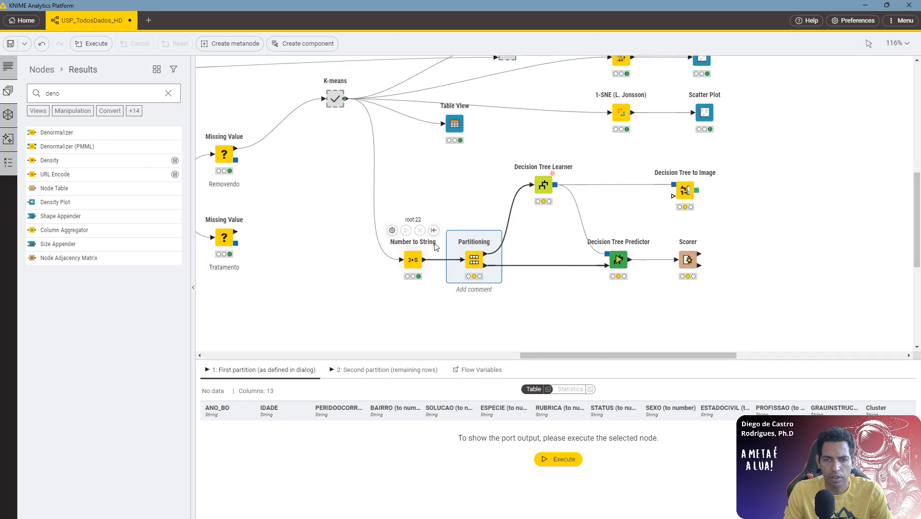
click(467, 230)
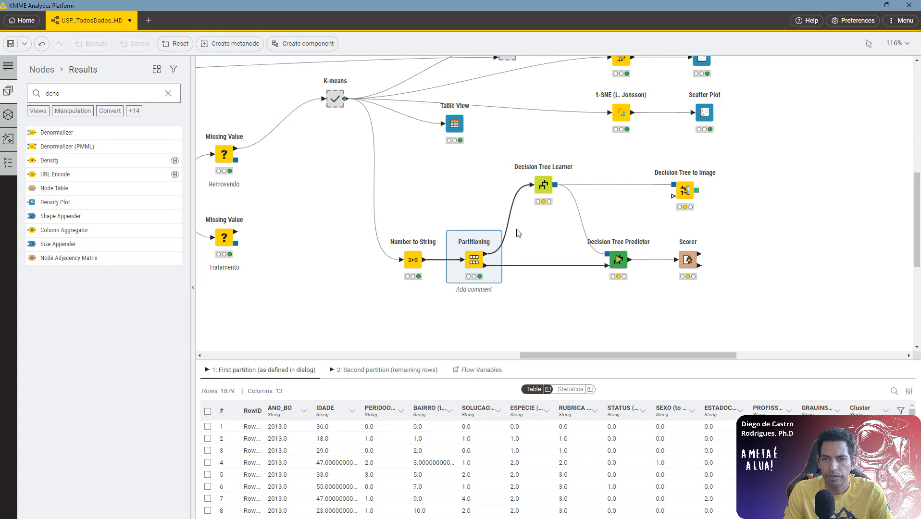
Execute the Decision Tree Learner, Decision Tree Predictor and Scorer nodes on the partitioned cluster data.
click(529, 156)
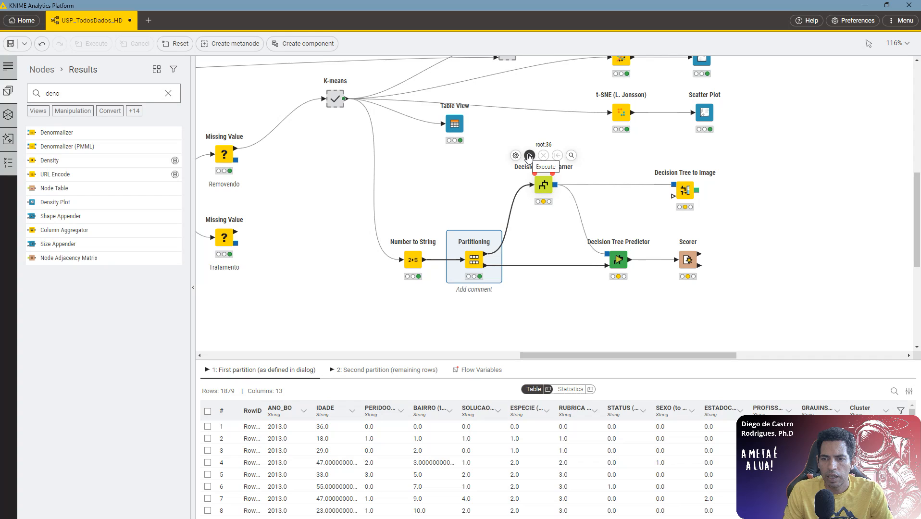
click(542, 187)
mouse_move(601, 238)
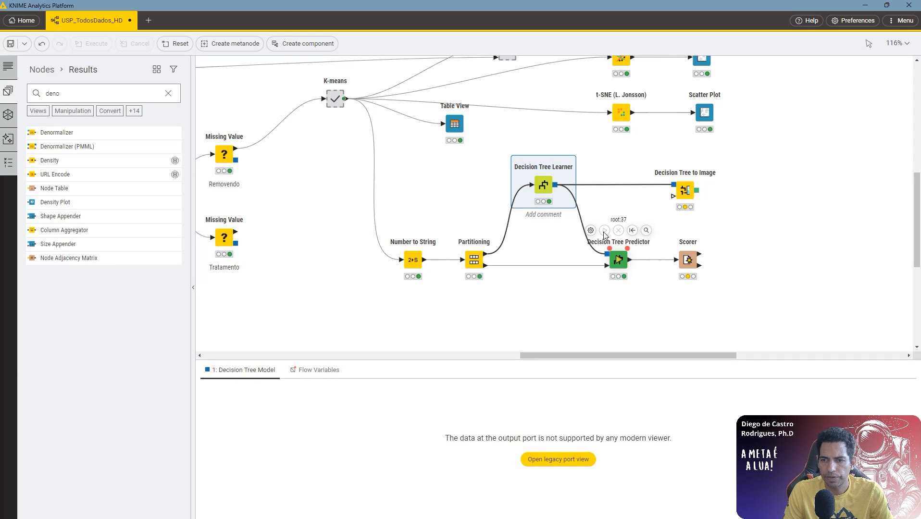
mouse_move(671, 236)
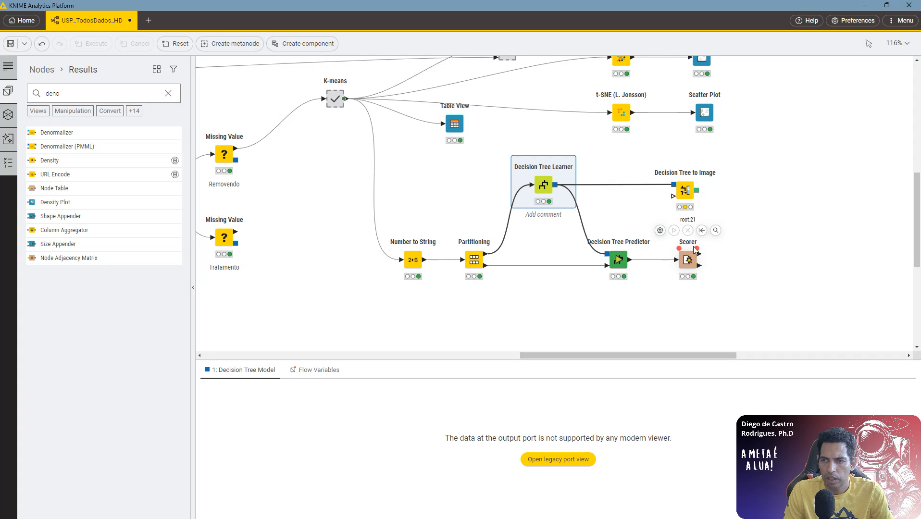
Open the Scorer's confusion matrix to examine the cluster classification accuracy, and close it.
click(715, 230)
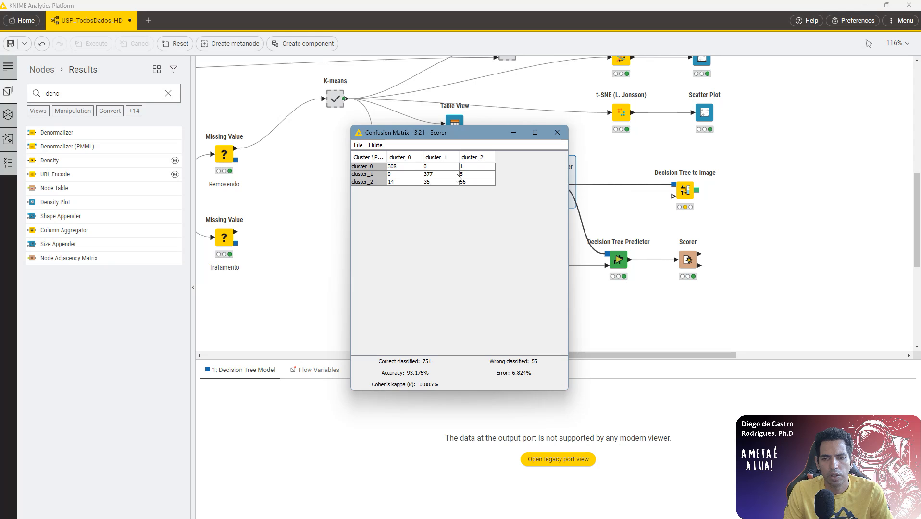
click(557, 132)
Open the Decision Tree Predictor's tree view, enlarge its window, expand the cluster_1 (673/755) branch to examine its splits, and close the view.
mouse_move(618, 252)
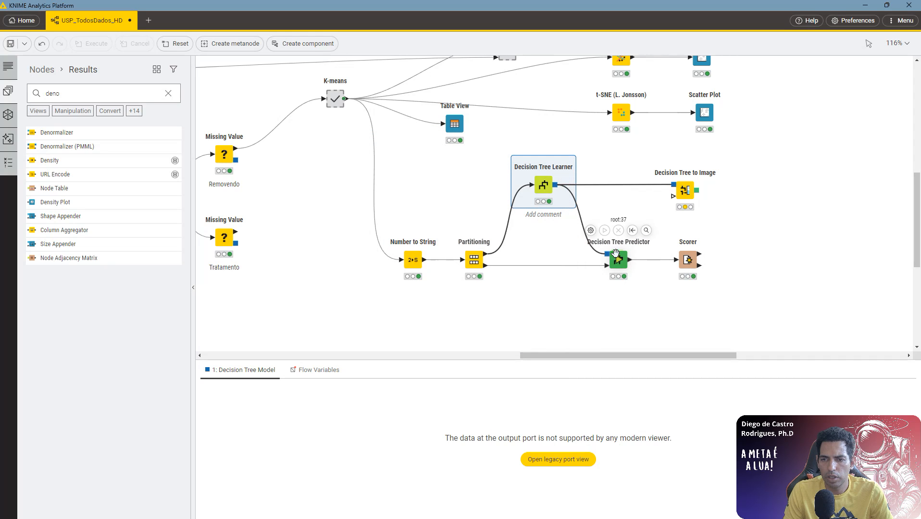
click(646, 231)
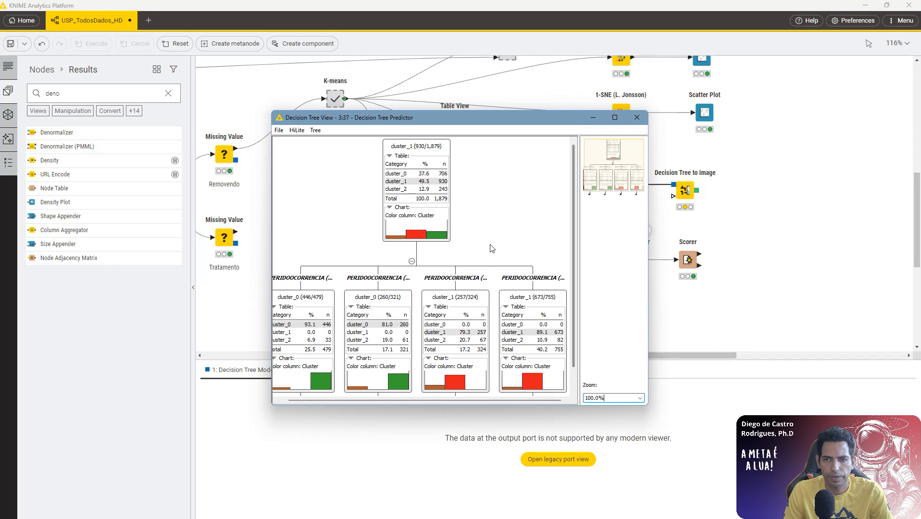
scroll(489, 246, down, 2)
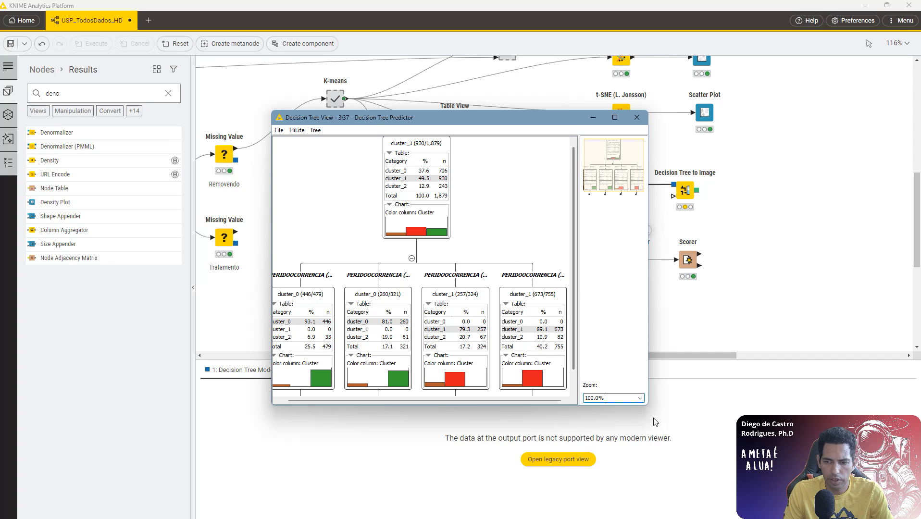
drag(649, 410, 777, 469)
drag(531, 121, 422, 91)
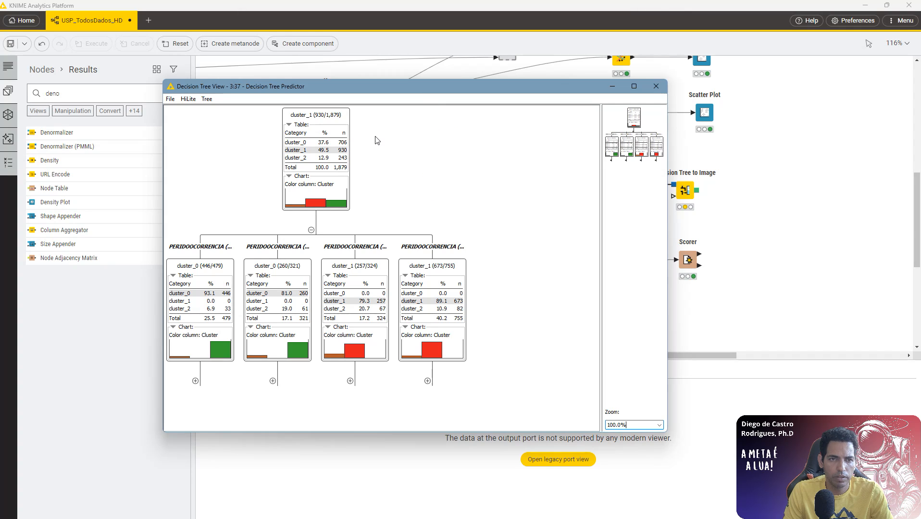
drag(339, 92, 390, 91)
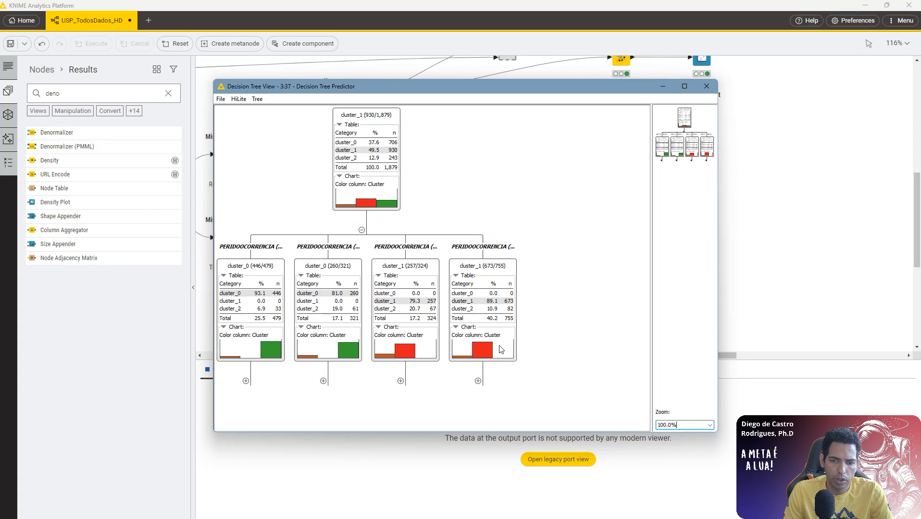
click(478, 381)
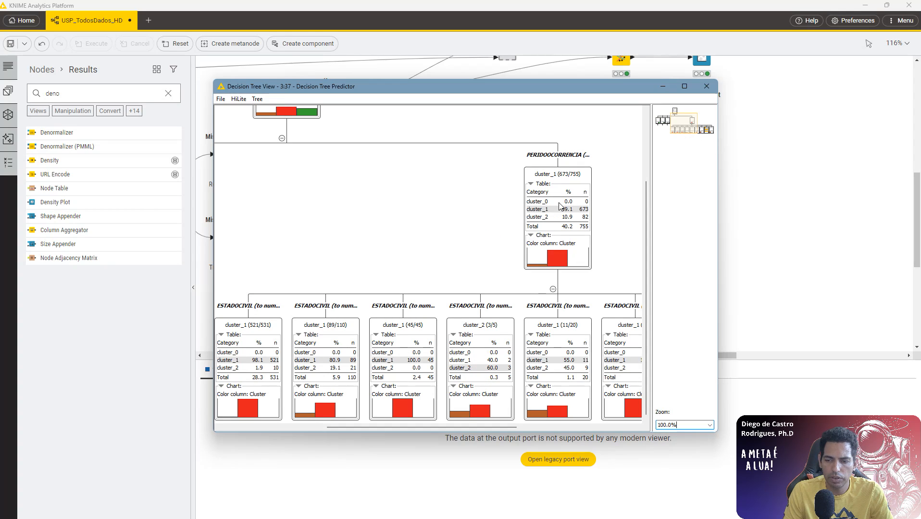
click(710, 91)
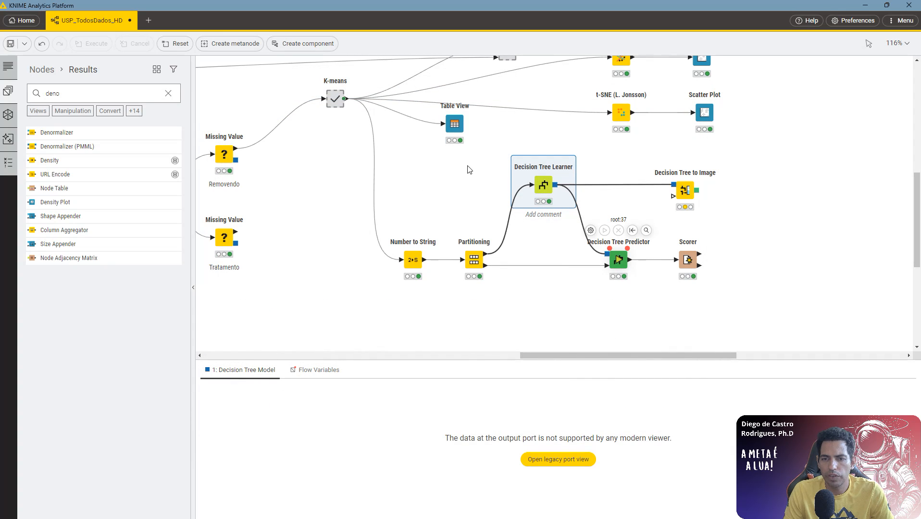
Replace the K-means input of the Number to String node with the output of the Missing Value node labelled Tratamento.
drag(548, 280, 499, 302)
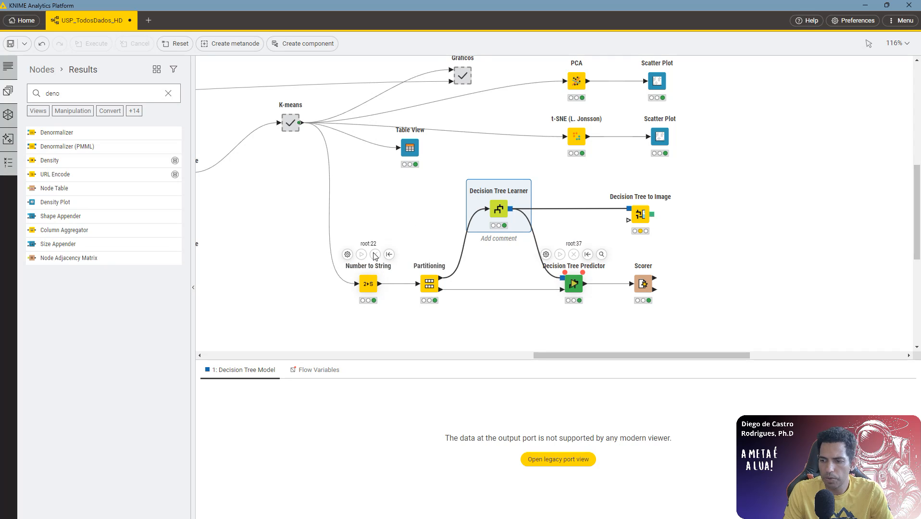
drag(275, 269, 367, 254)
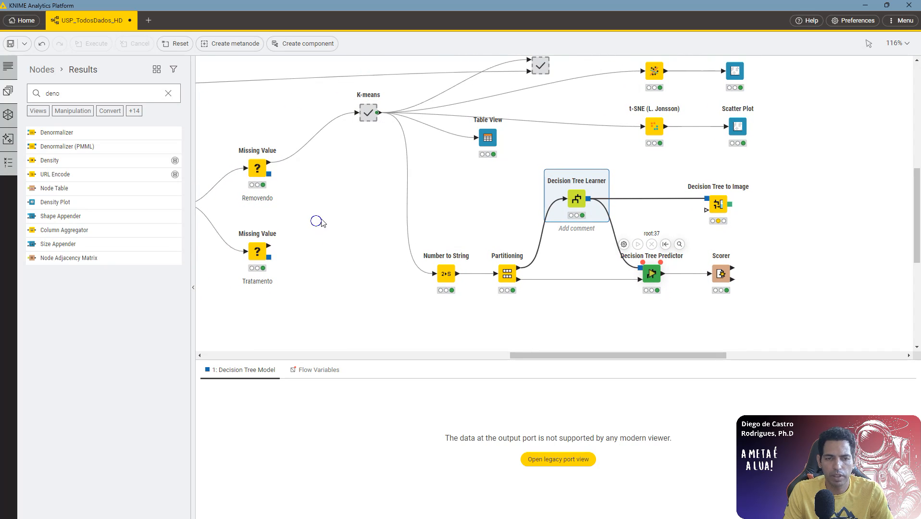
drag(317, 222, 368, 203)
click(309, 234)
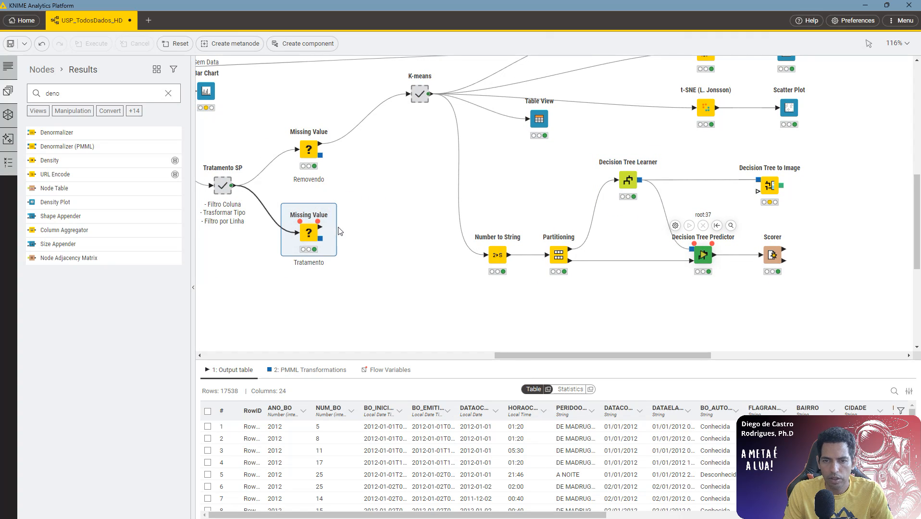
drag(320, 226, 489, 253)
click(499, 262)
double_click(499, 262)
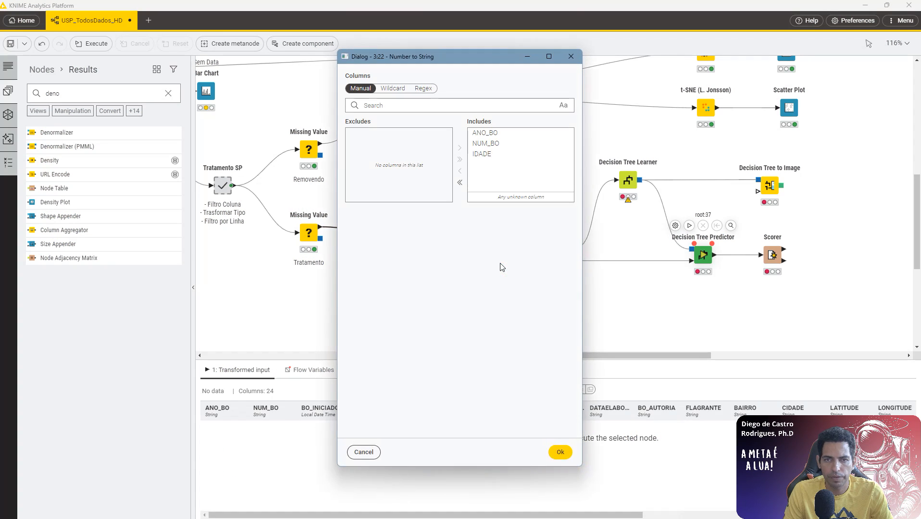
click(520, 143)
click(457, 171)
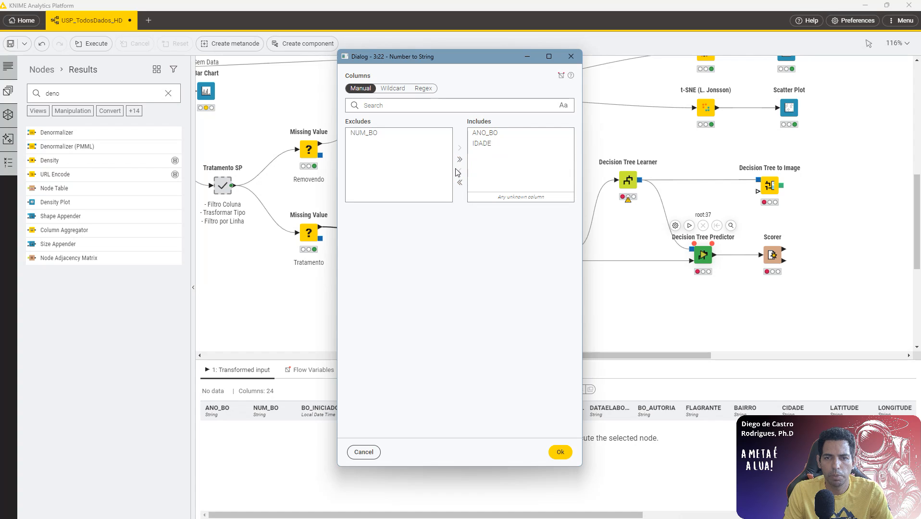
click(571, 56)
Delete the connection between the Tratamento Missing Value node and the Number to String node.
click(490, 293)
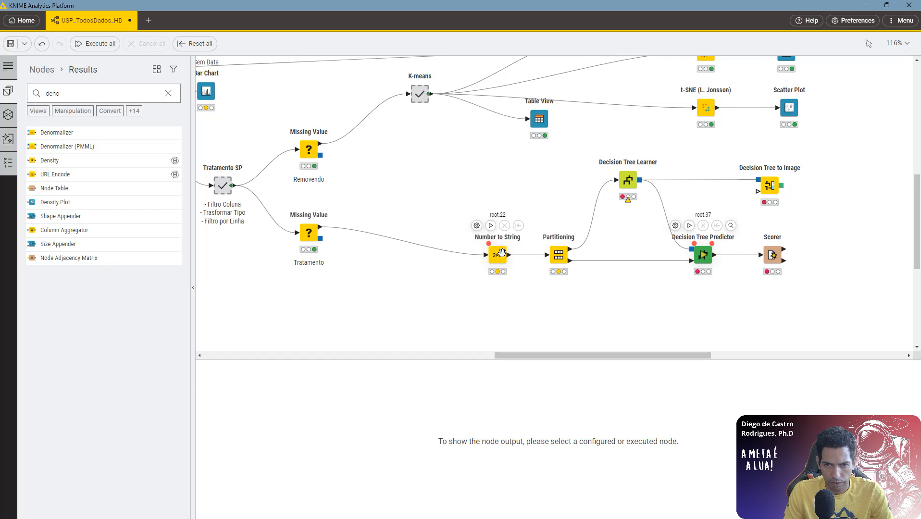
click(444, 251)
key(Delete)
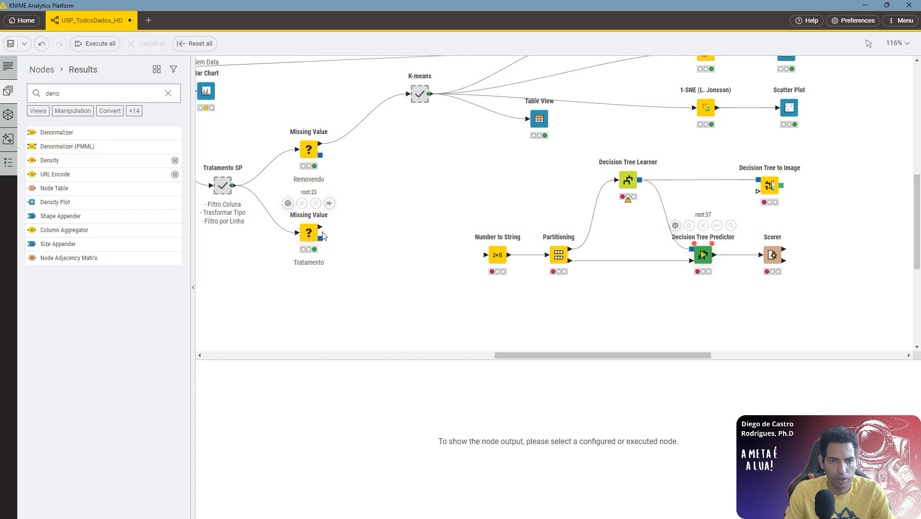
Add a Column Filter node connected to the output table of the Tratamento Missing Value node.
drag(320, 226, 359, 242)
text(colu)
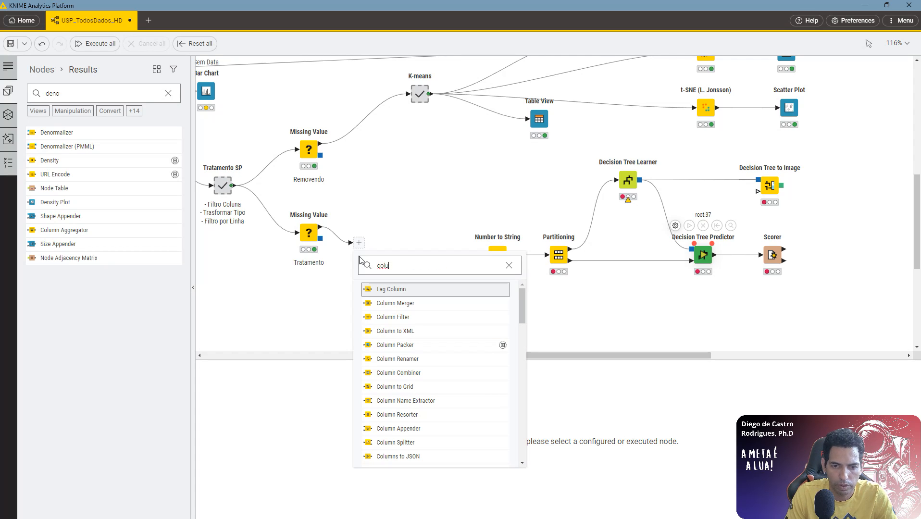
key(Down)
key(Down)
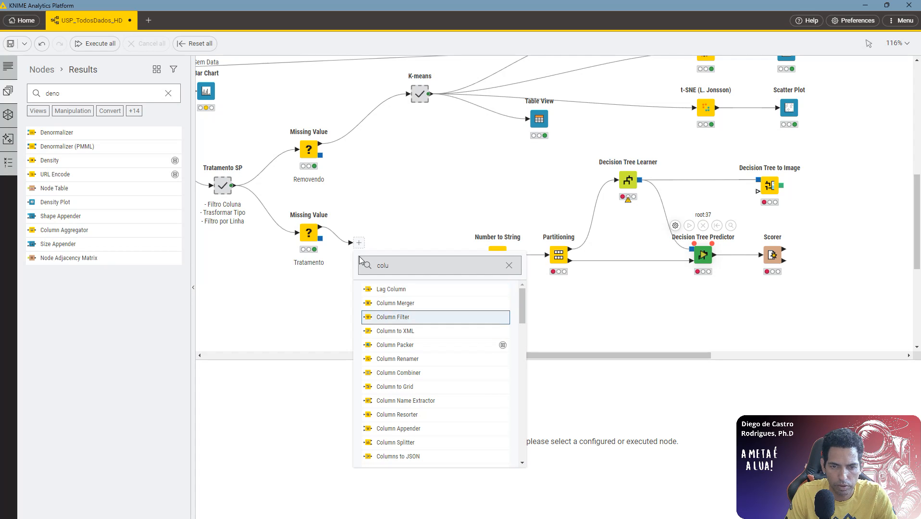
key(Return)
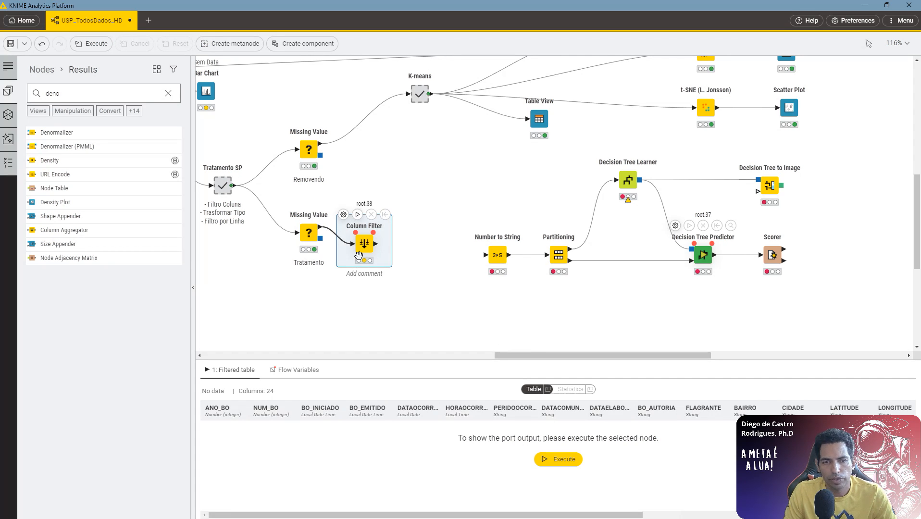
Display the output table of the Removendo Missing Value node and reset the Tratamento Missing Value node.
drag(469, 187, 402, 275)
click(271, 230)
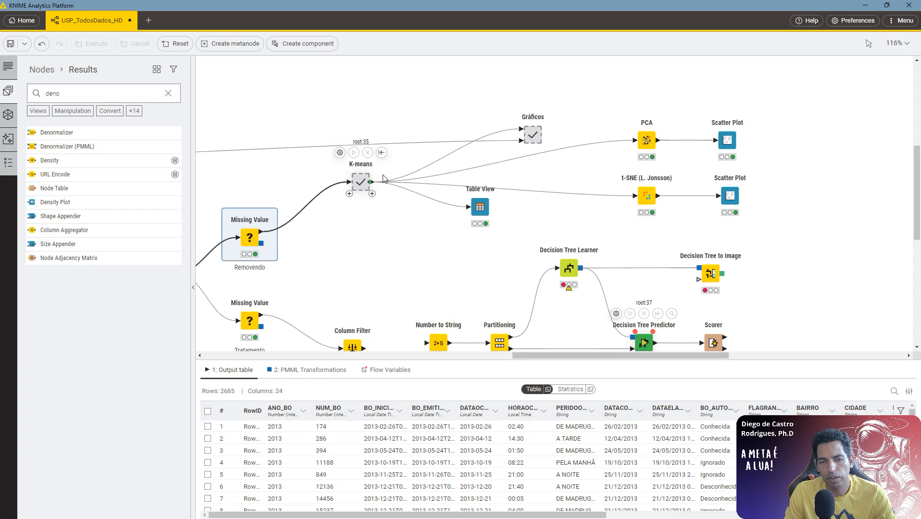
drag(357, 270, 343, 236)
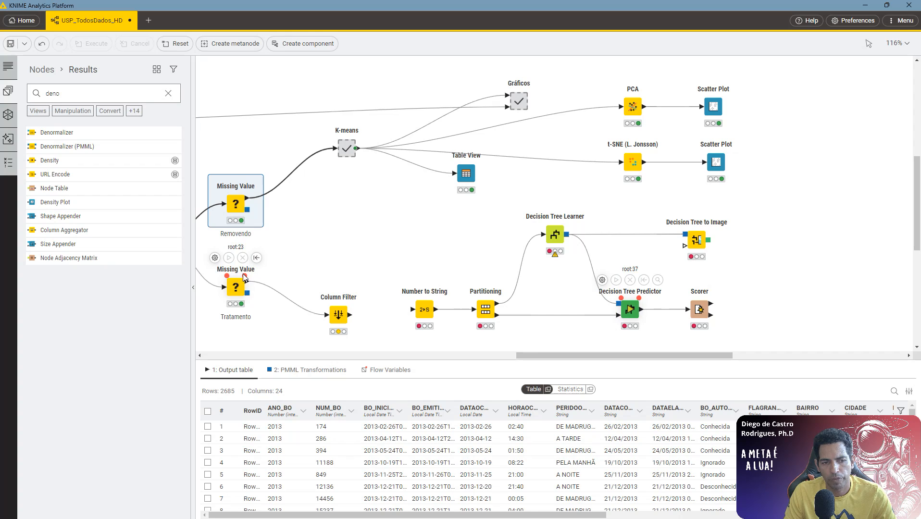
click(256, 257)
click(267, 267)
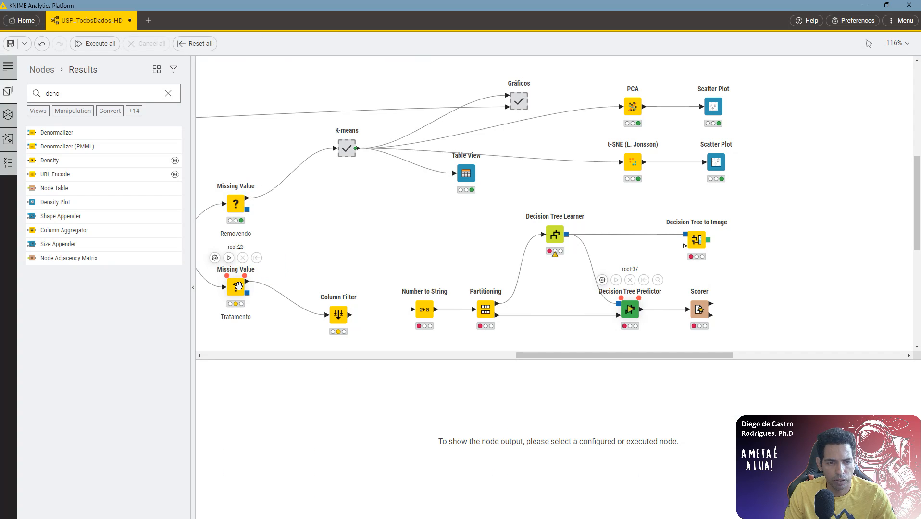
drag(246, 283, 327, 319)
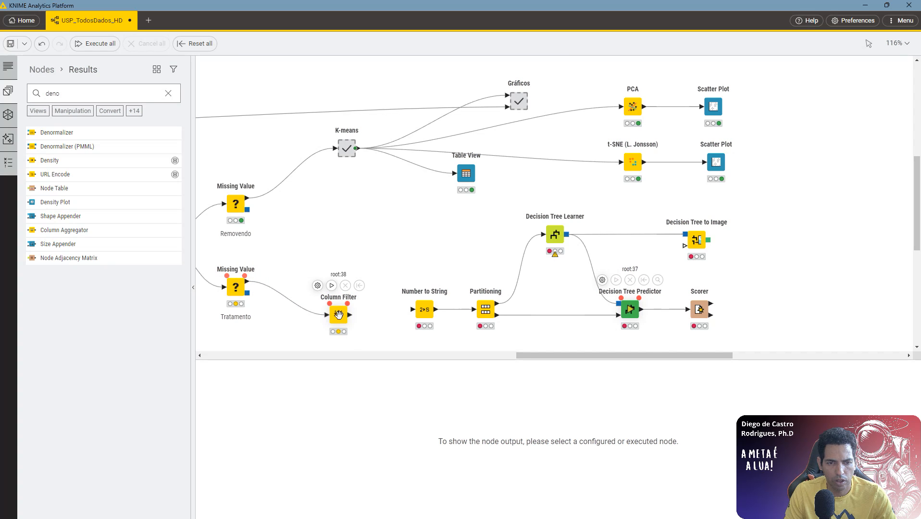
Open the Column Filter configuration and manually exclude the NUM_BO and DATAOCORRENCIA columns.
double_click(338, 314)
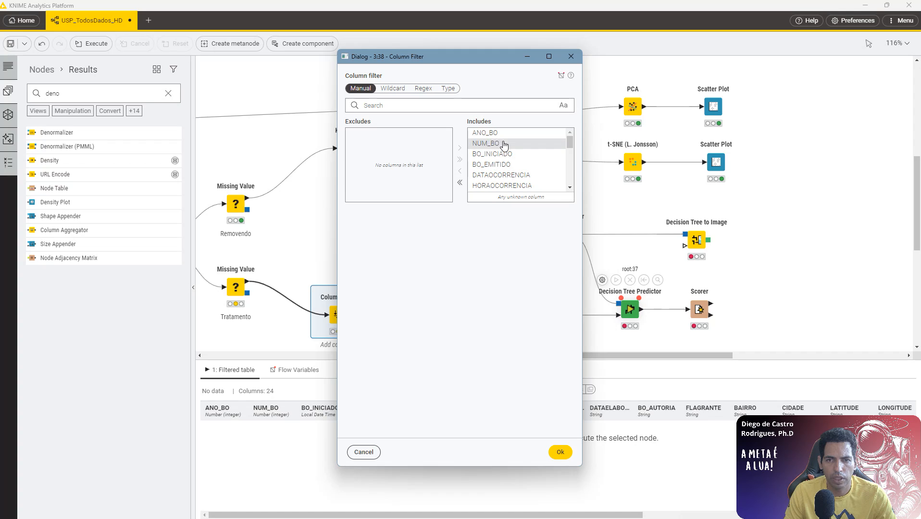
click(504, 144)
click(459, 171)
click(503, 168)
click(460, 170)
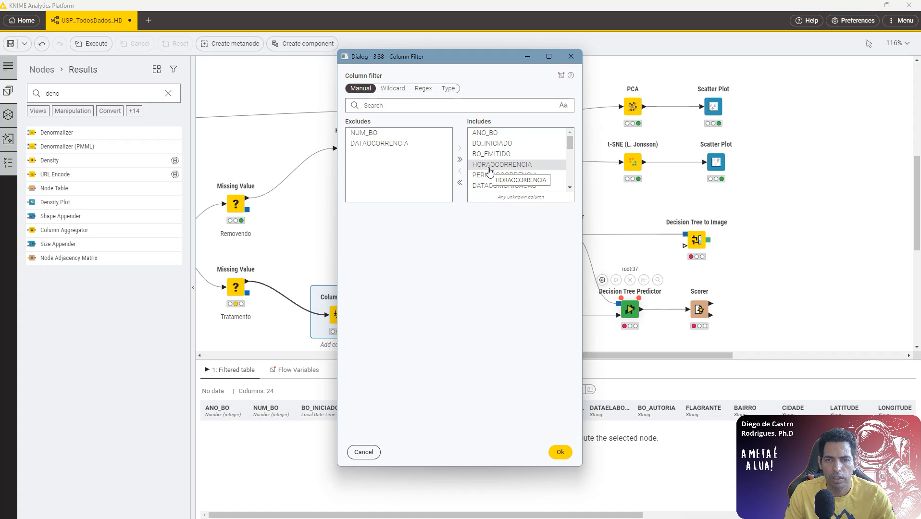
Set the Column Filter to select columns by type, including only String columns, and apply the configuration.
click(446, 89)
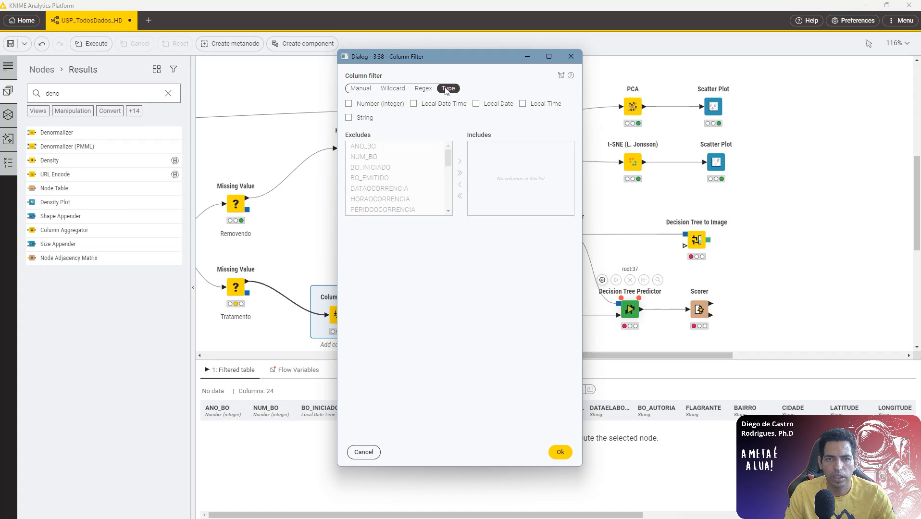
click(367, 118)
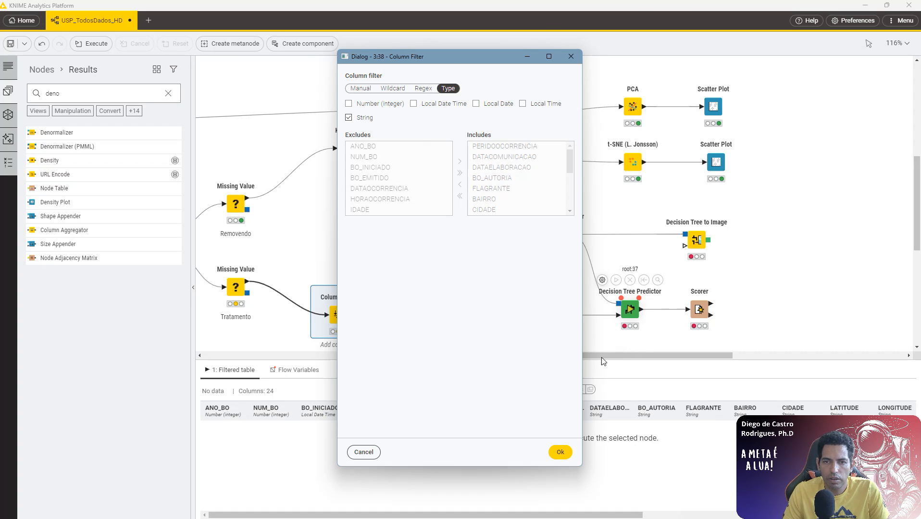
click(562, 452)
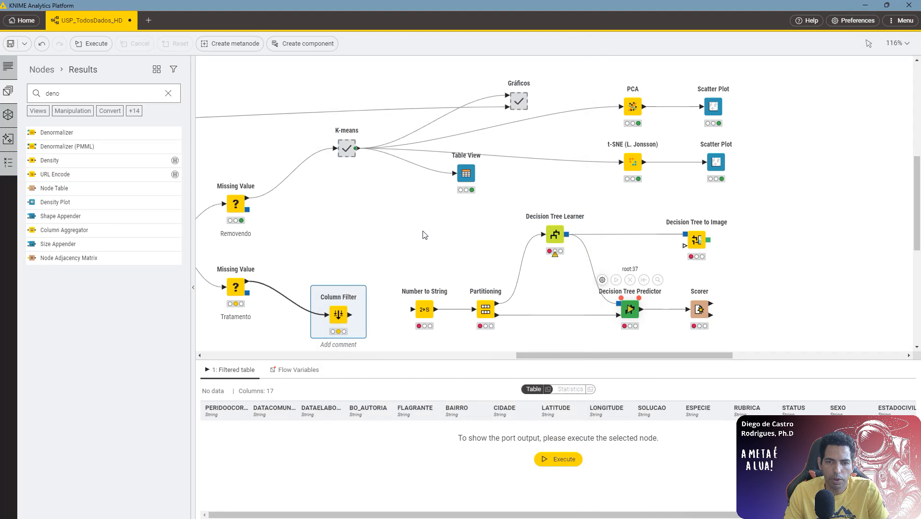
Reopen the Column Filter configuration, switch it to manual selection and move all columns to the excluded list.
double_click(338, 312)
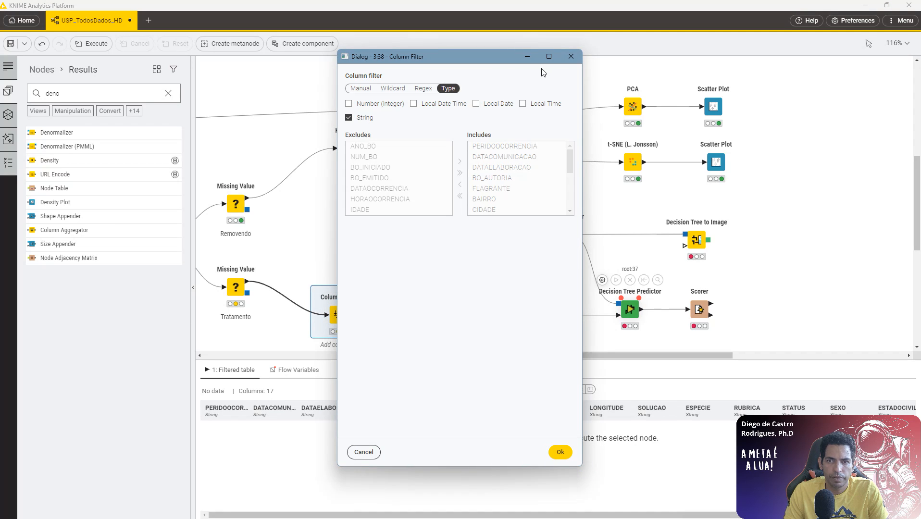
click(571, 56)
double_click(342, 312)
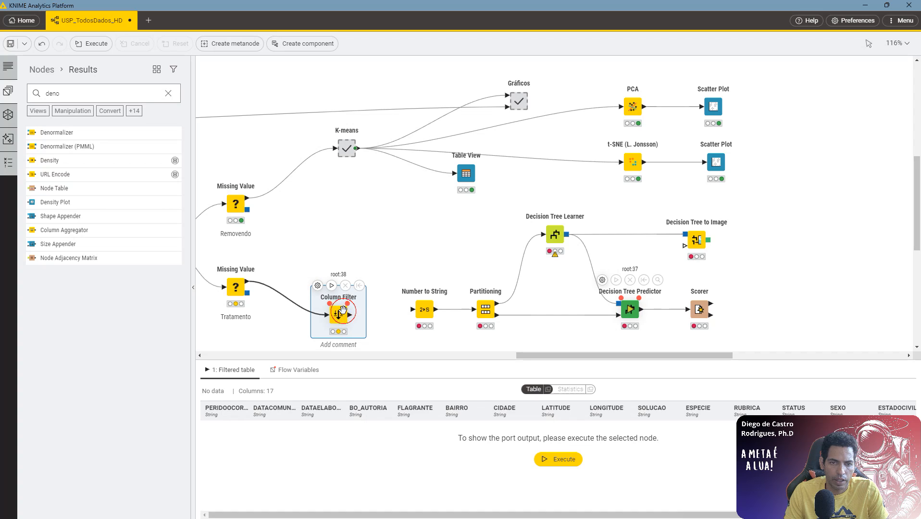
click(359, 88)
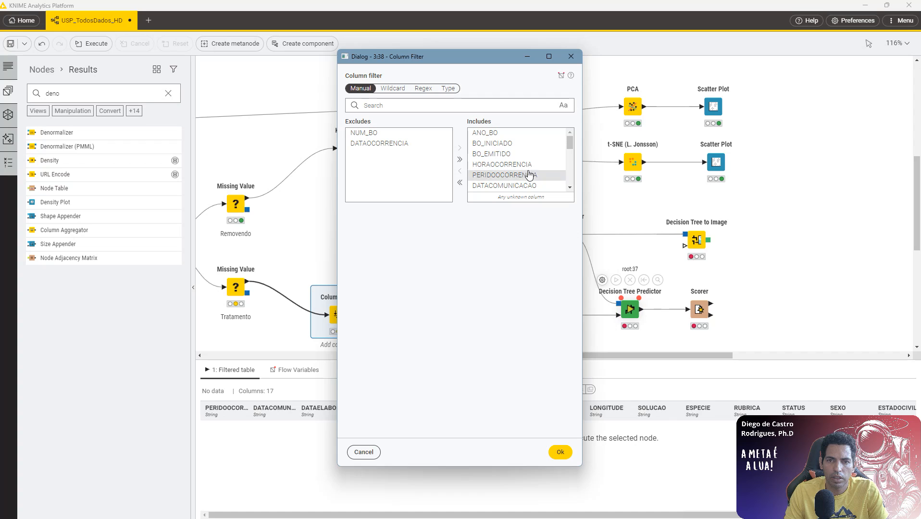
click(535, 143)
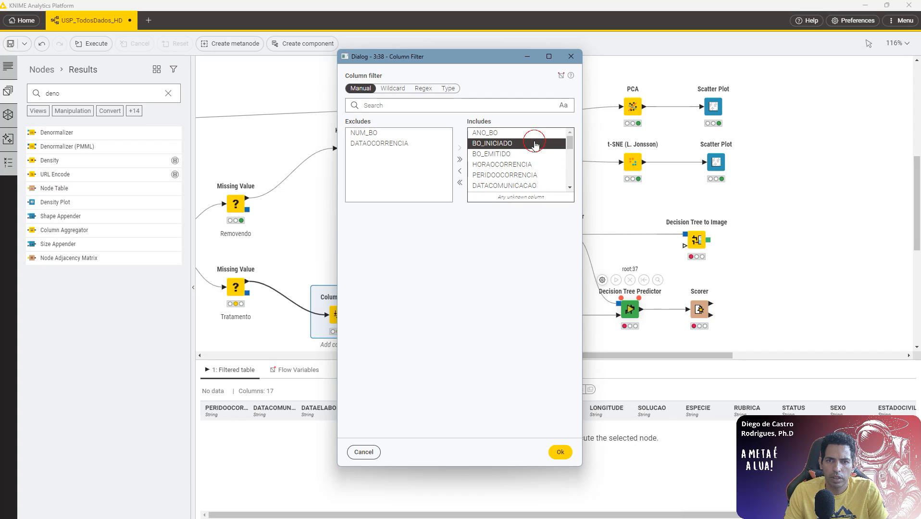
click(459, 182)
Include the ANO_BO, PERIDOOCORRENCIA, BO_AUTORIA, FLAGRANTE and BAIRRO columns in the Column Filter.
click(387, 132)
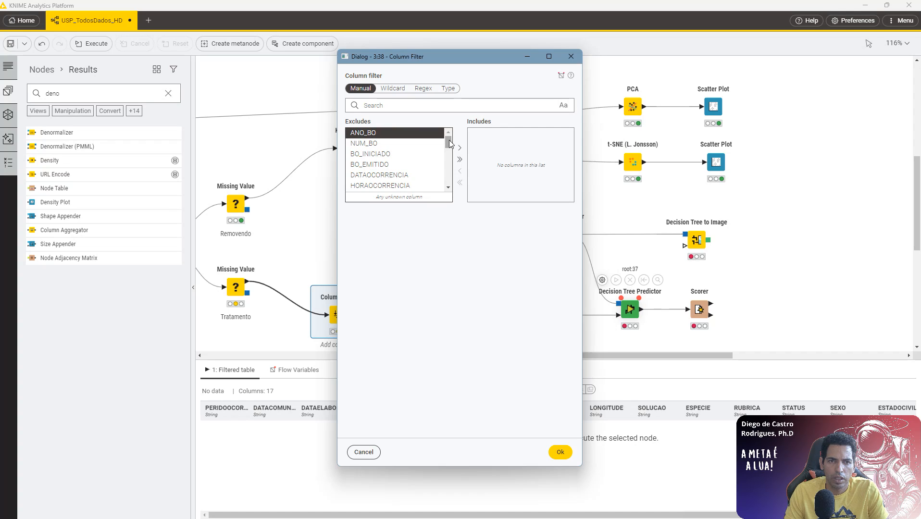
click(461, 149)
scroll(416, 170, down, 2)
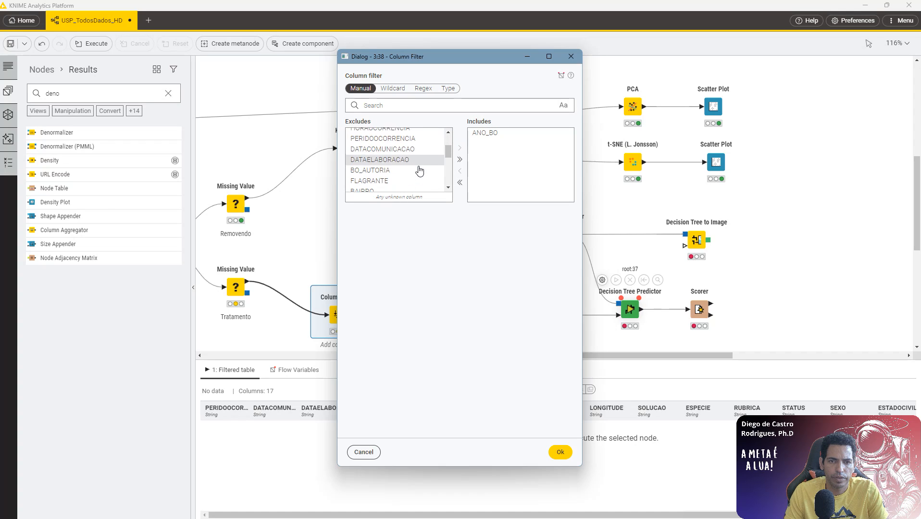
click(418, 138)
click(457, 149)
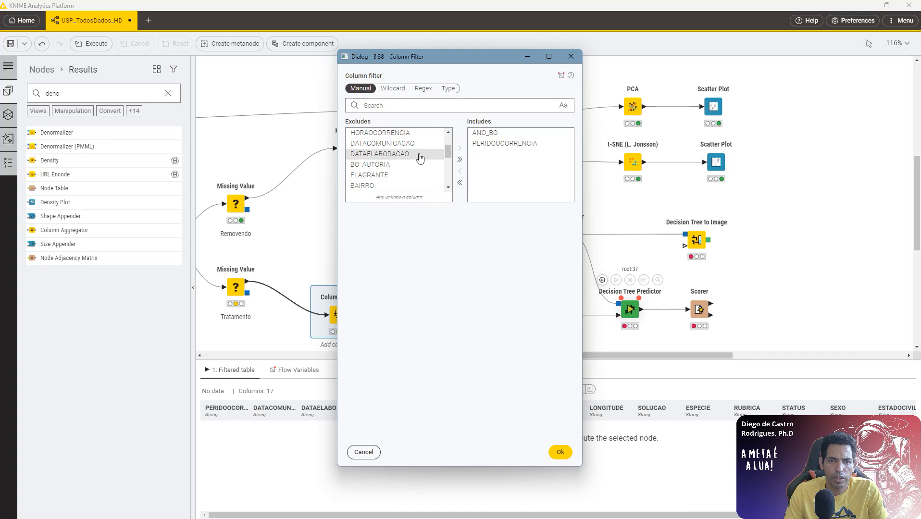
click(418, 167)
click(457, 152)
click(423, 165)
click(459, 149)
click(422, 165)
click(460, 148)
Add the SOLUCAO and ESPECIE columns to the included list, leaving CIDADE, LATITUDE and LONGITUDE excluded.
click(425, 166)
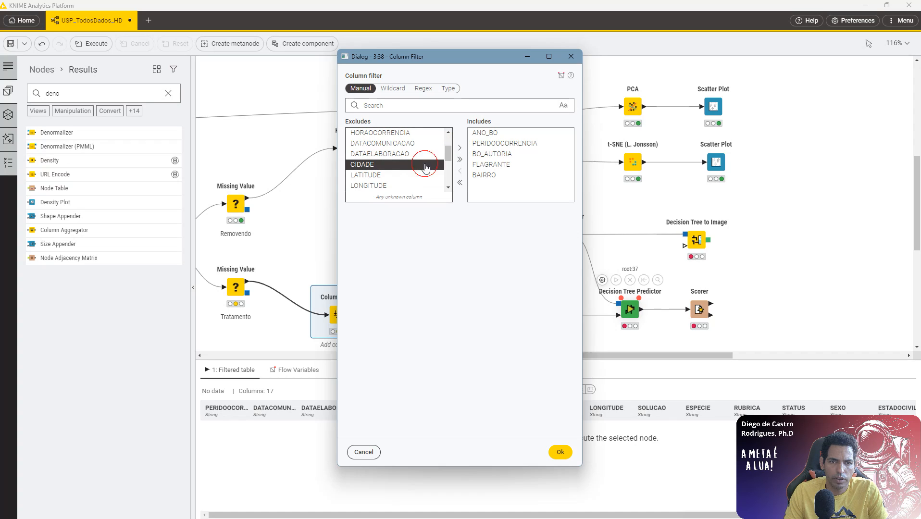
click(416, 175)
shift+click(429, 185)
scroll(425, 168, down, 1)
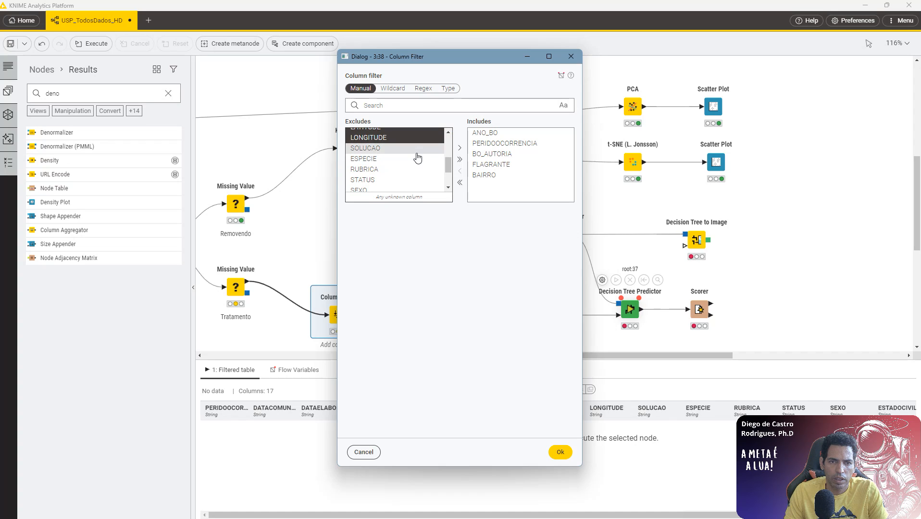
click(424, 150)
click(460, 147)
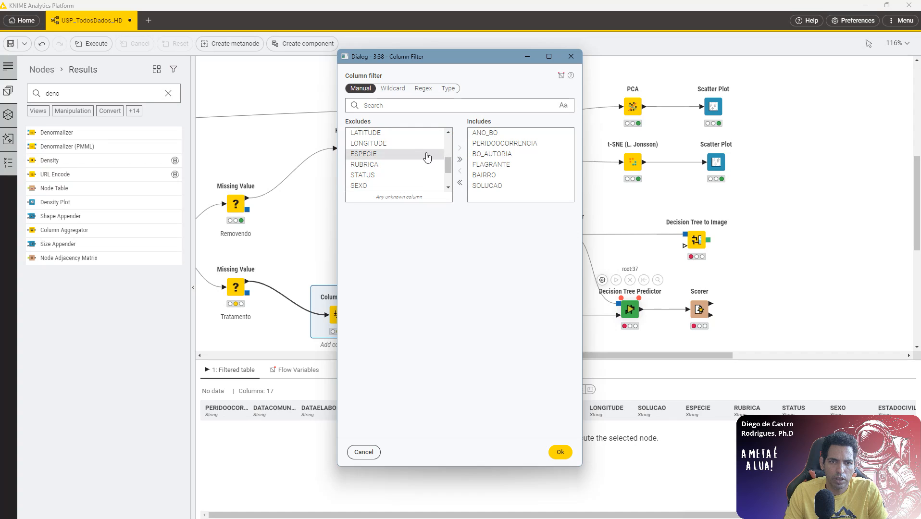
click(422, 154)
click(460, 148)
Add the STATUS, SEXO and IDADE columns to the included list, leaving RUBRICA excluded.
click(444, 154)
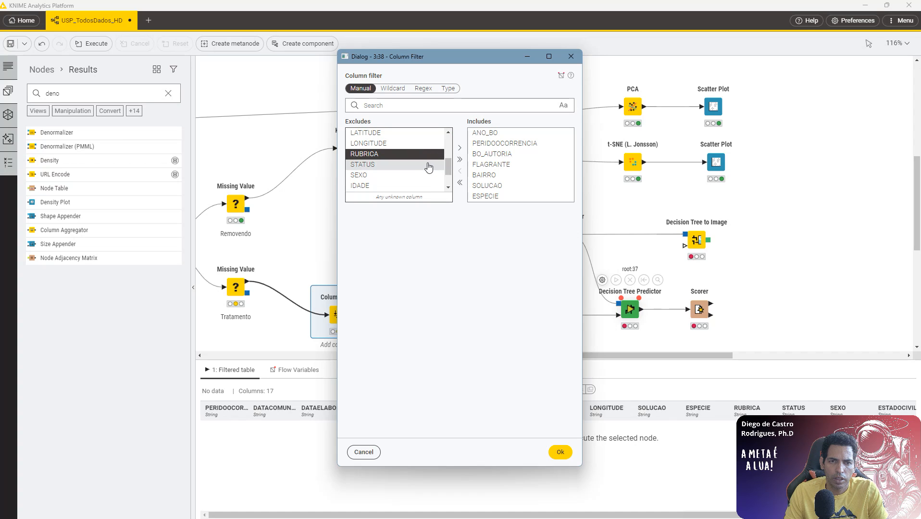
click(425, 165)
click(457, 153)
click(432, 164)
click(460, 149)
click(433, 165)
click(458, 149)
Include the ESTADOCIVIL, PROFISSAO and GRAUINSTRUCAO columns and apply the Column Filter configuration.
click(431, 165)
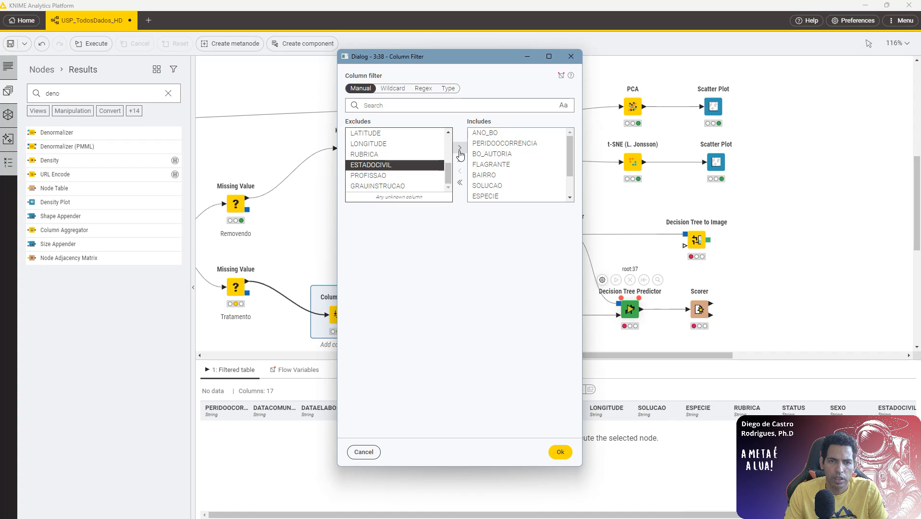
click(459, 154)
click(425, 175)
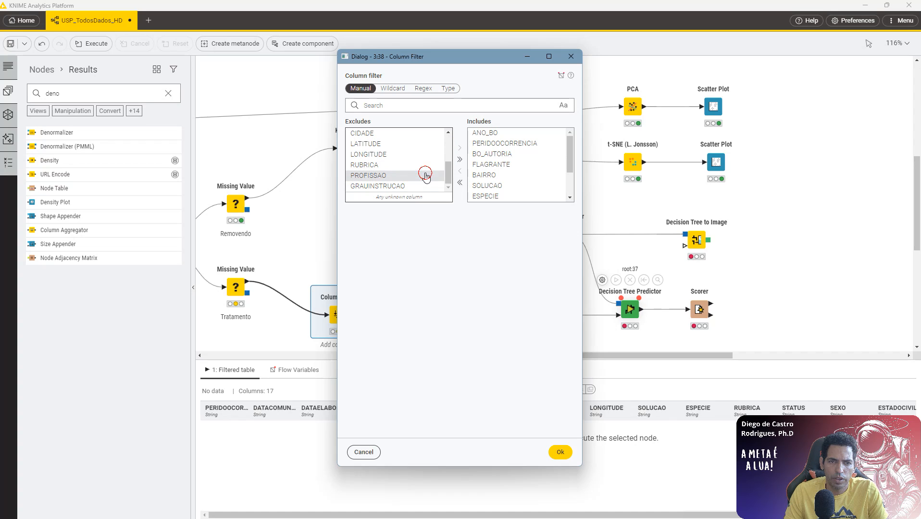
click(460, 154)
click(414, 186)
click(458, 154)
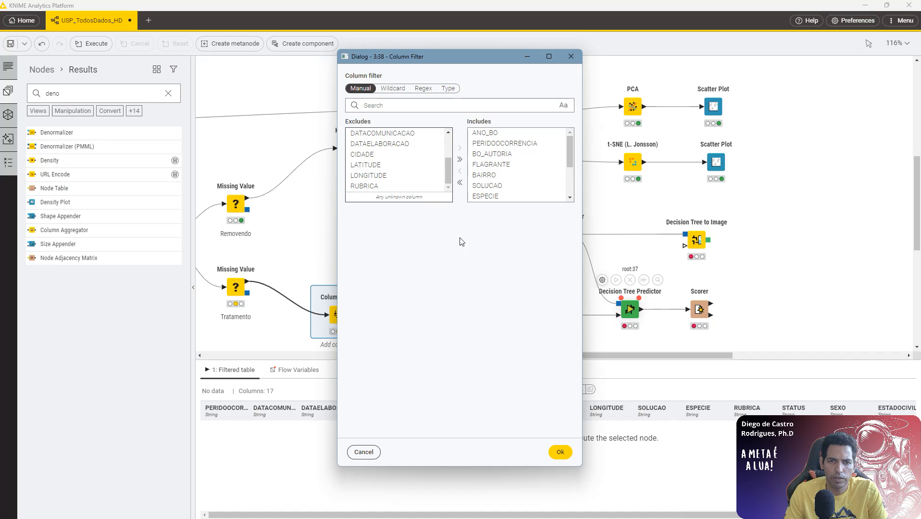
click(560, 452)
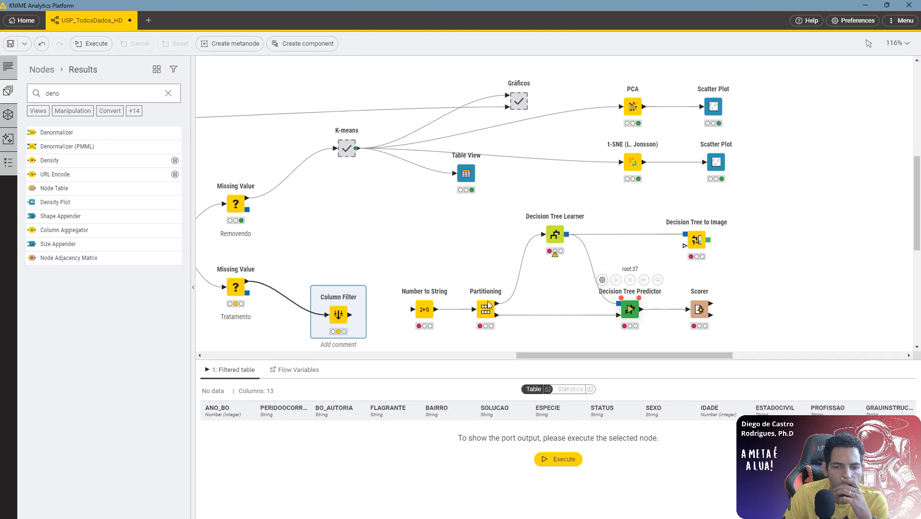
Execute the Column Filter and connect its output to the Number to String node, keeping ANO_BO and IDADE included for conversion.
click(332, 286)
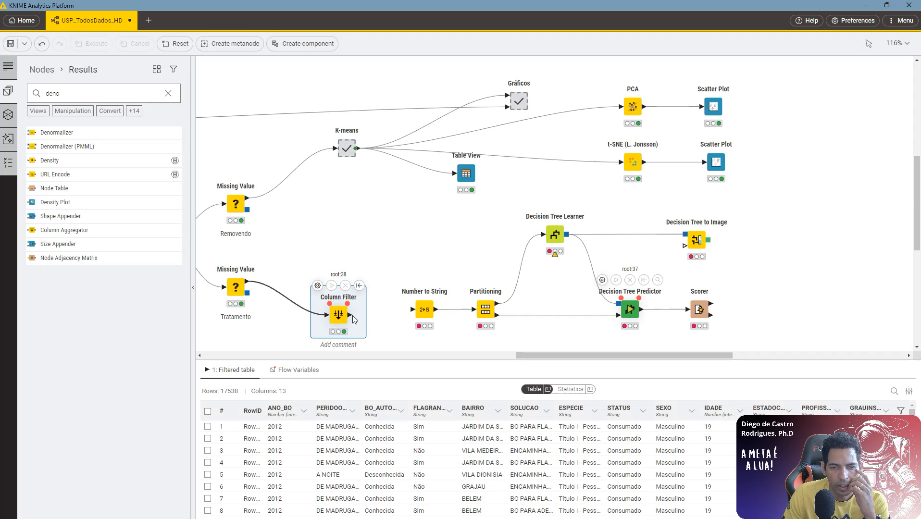
drag(351, 315, 423, 315)
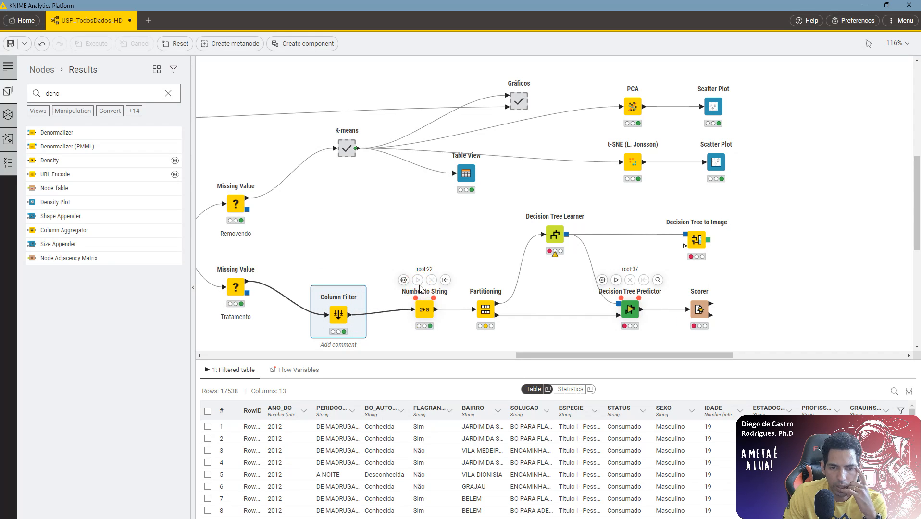
click(425, 312)
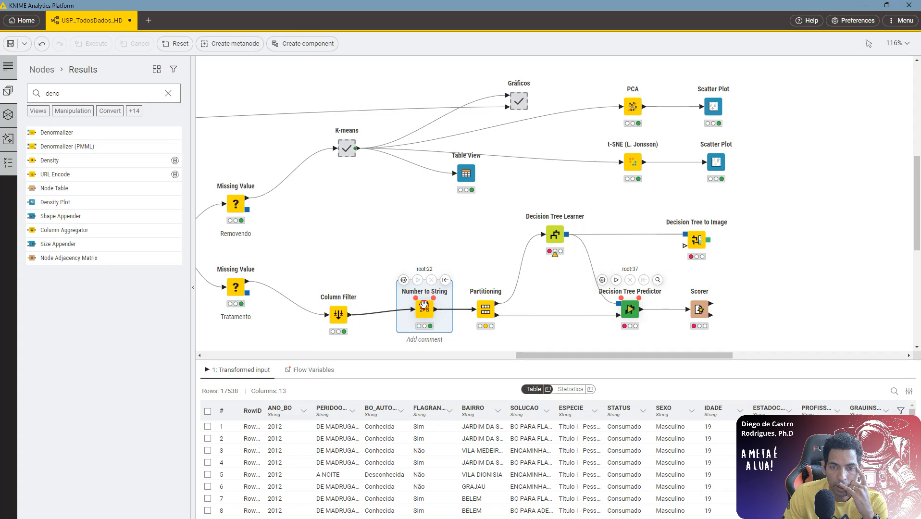
double_click(424, 305)
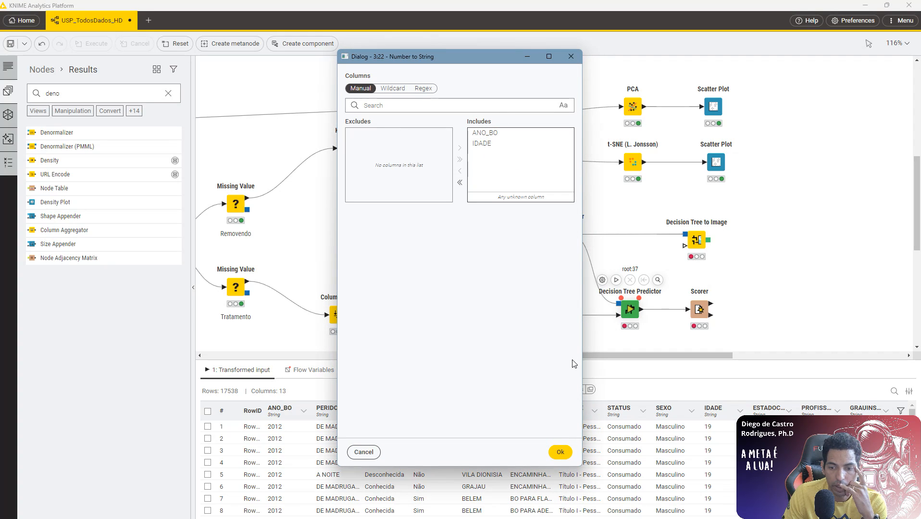
click(559, 453)
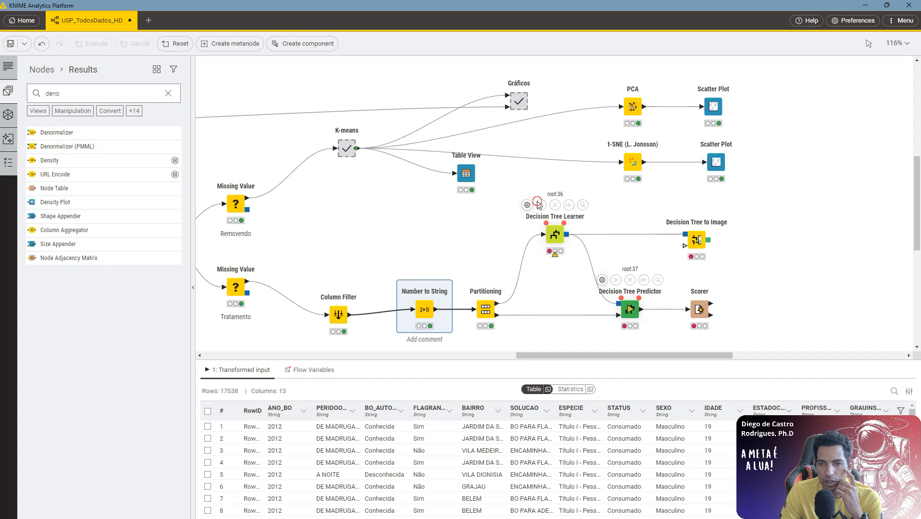
Set the Decision Tree Learner's class column to SEXO, and execute the learner and the Decision Tree Predictor.
click(556, 235)
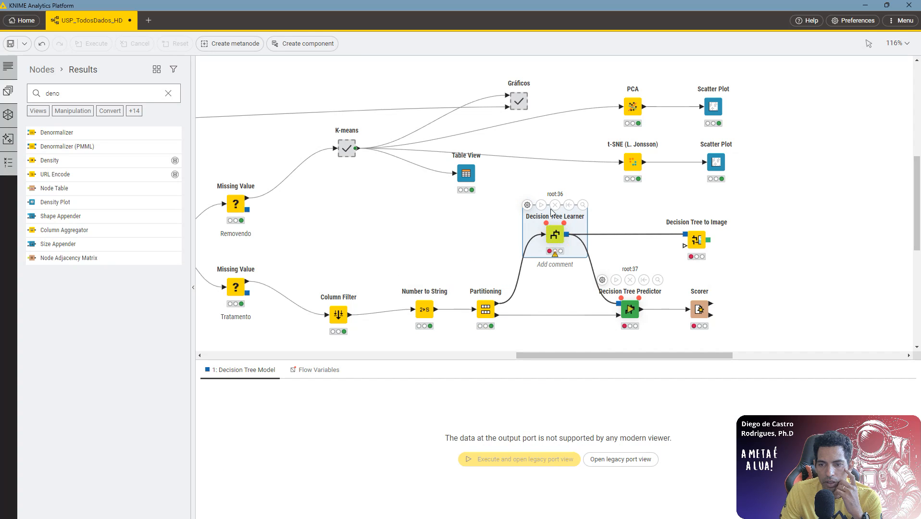
double_click(553, 235)
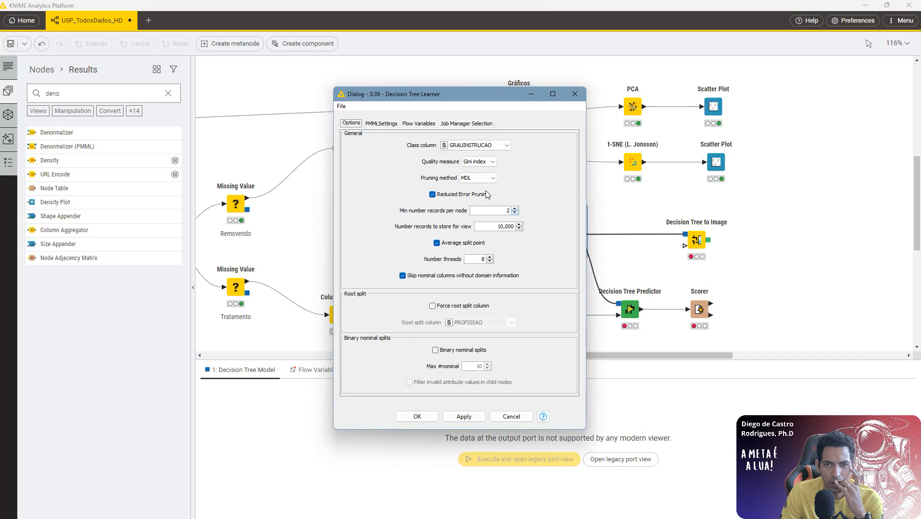
click(496, 147)
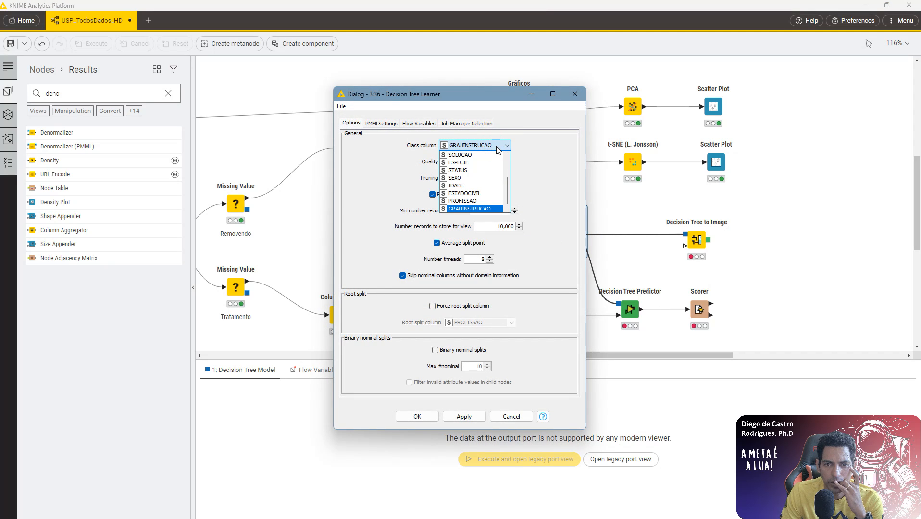
scroll(500, 179, up, 2)
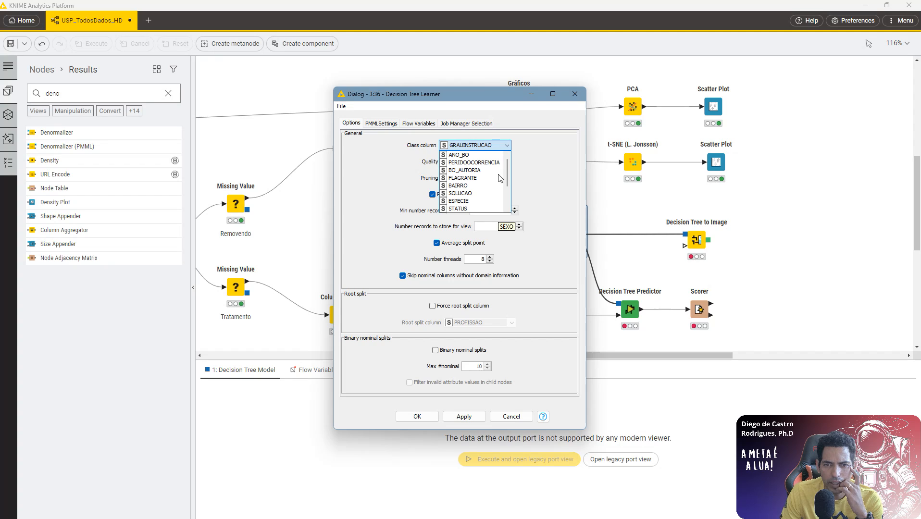
scroll(500, 180, down, 1)
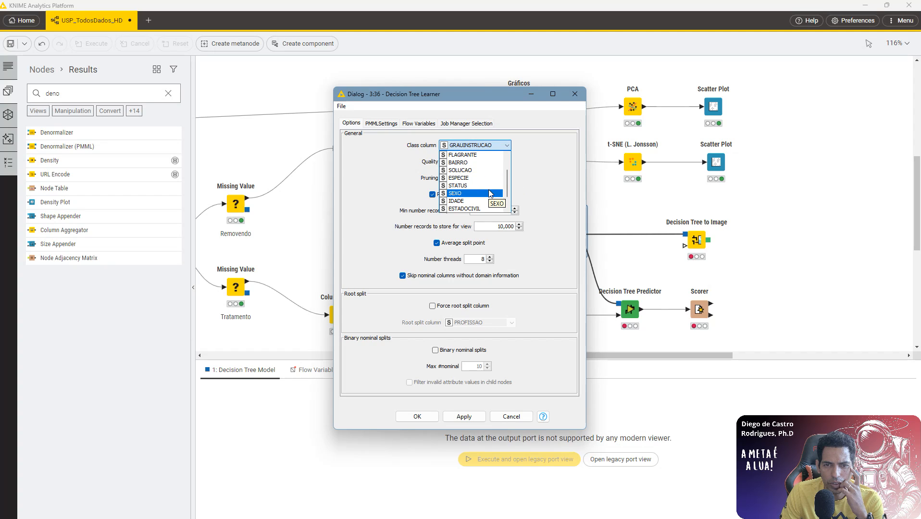
click(491, 194)
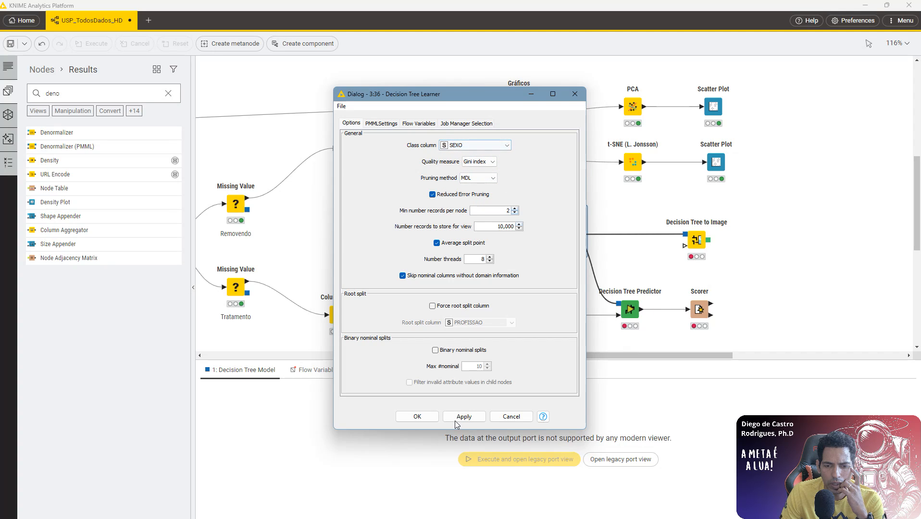
click(417, 417)
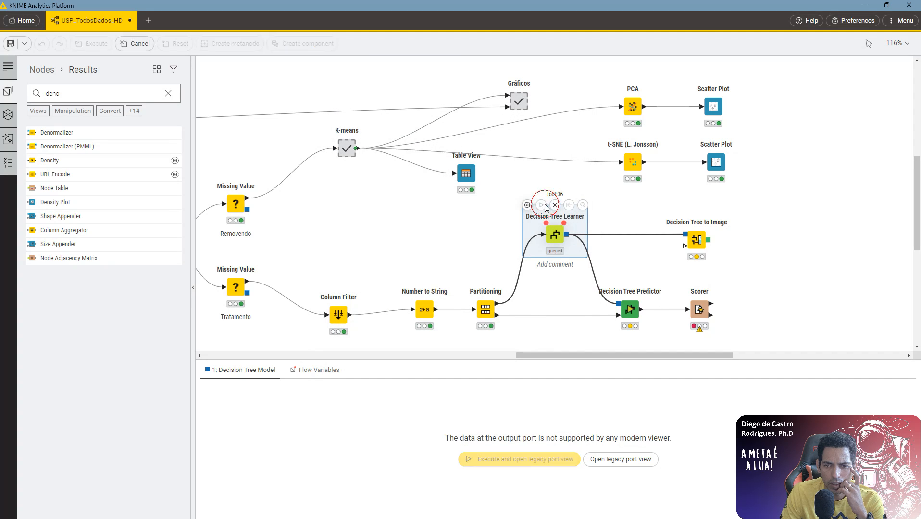
click(624, 298)
click(616, 279)
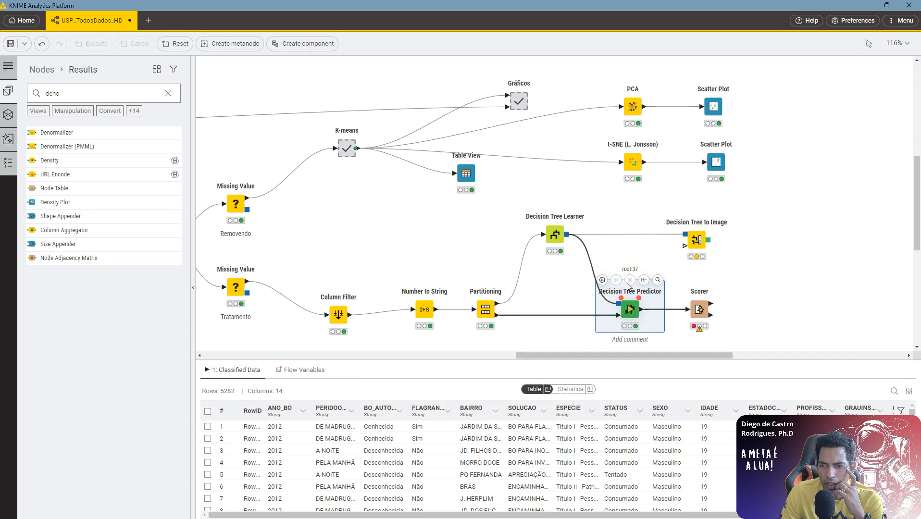
Configure the Scorer with ANO_BO as first column and ESPECIE as second column, and execute it.
click(700, 302)
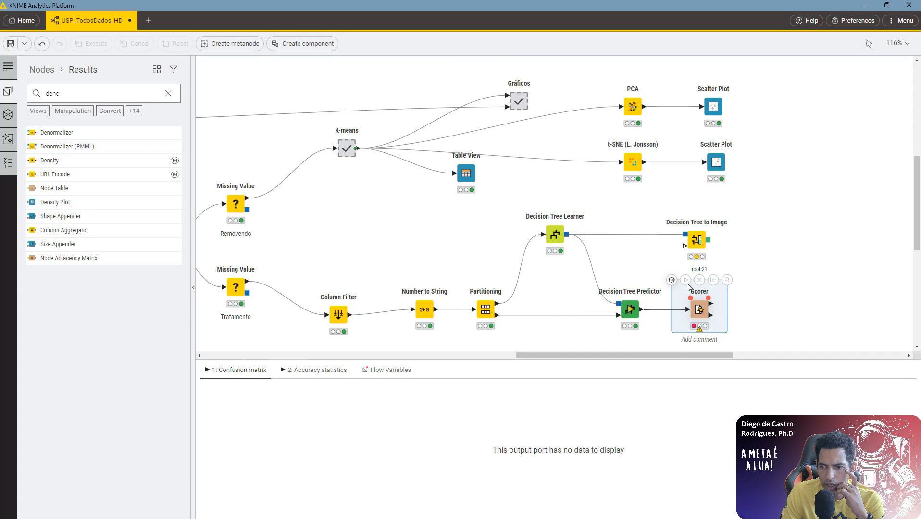
double_click(698, 310)
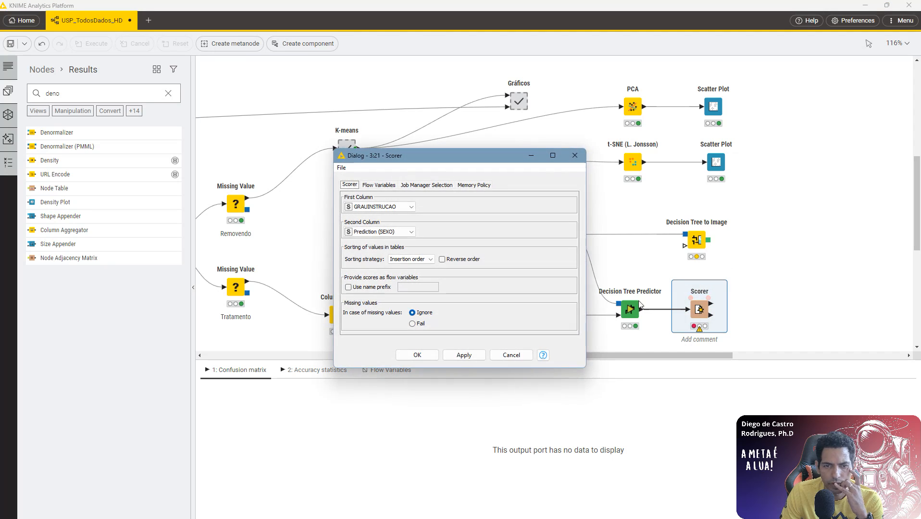
click(407, 208)
scroll(391, 218, up, 2)
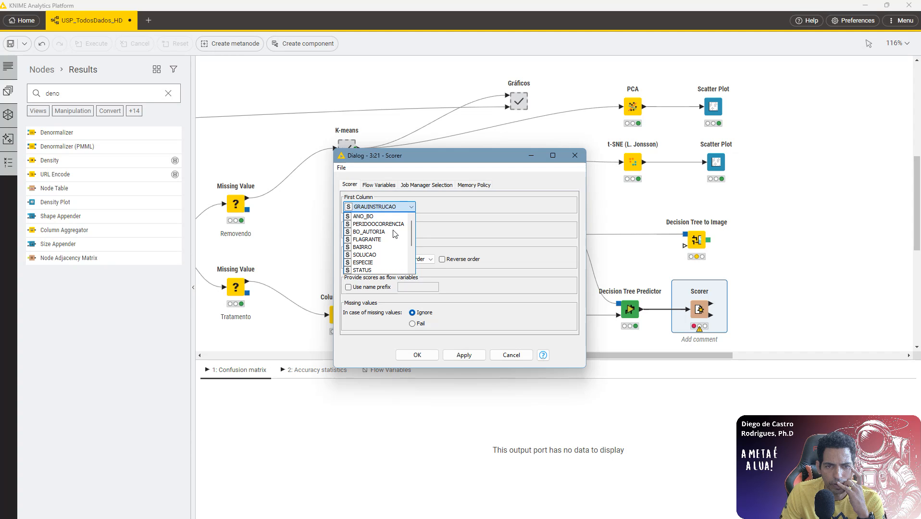
click(391, 218)
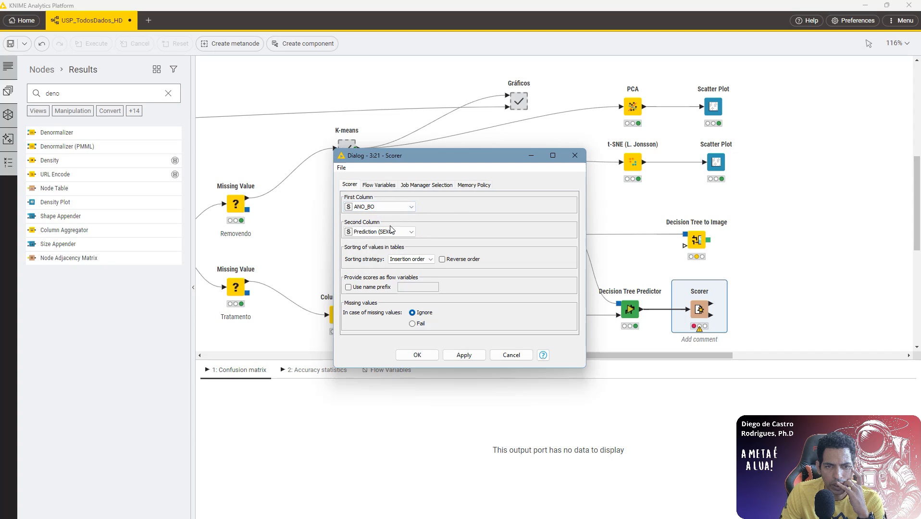
click(390, 231)
click(388, 242)
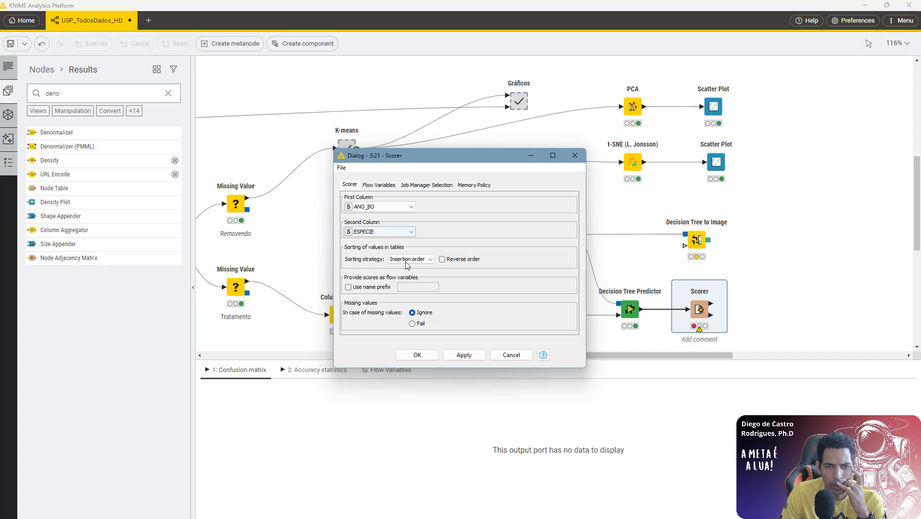
click(464, 354)
click(418, 356)
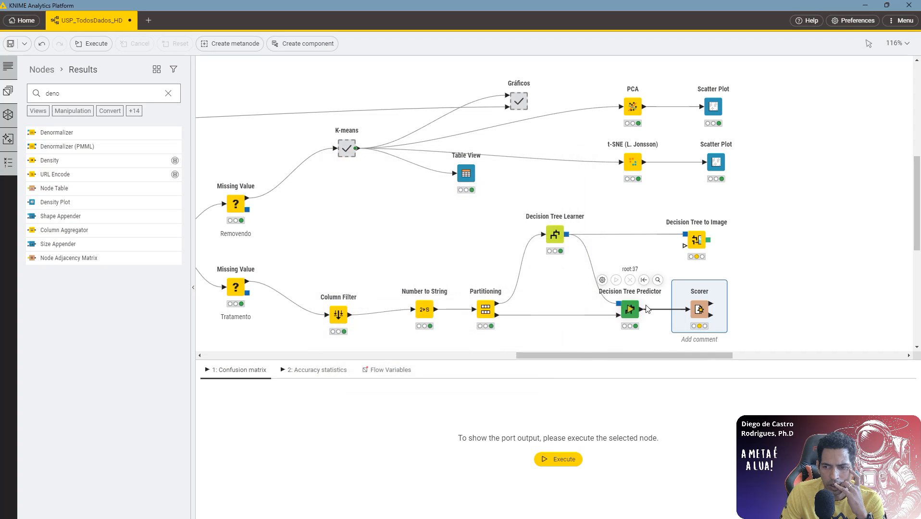
click(685, 280)
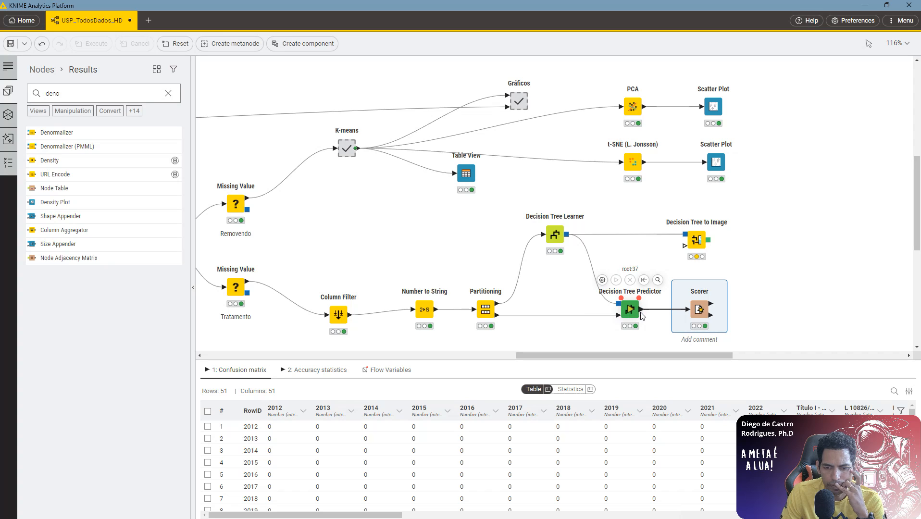
Open the Scorer's confusion matrix view, examine its rows and accuracy figures, and close it.
click(727, 280)
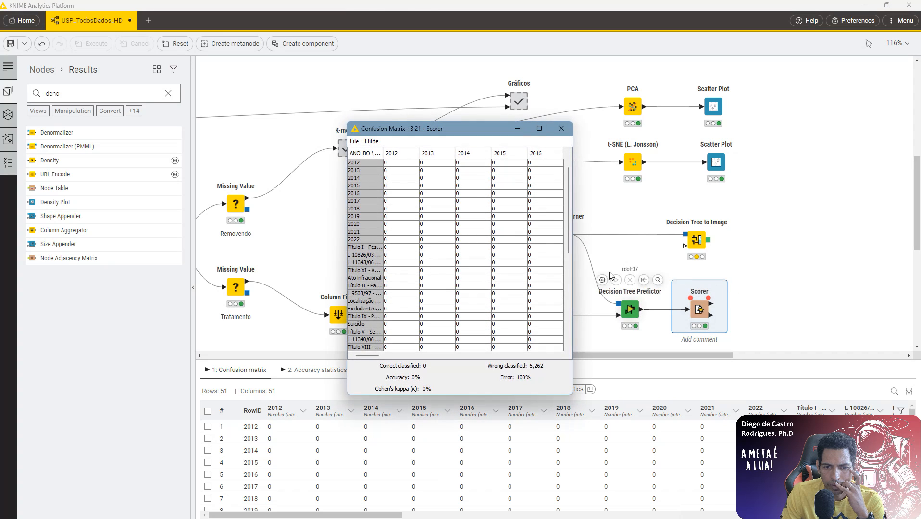
scroll(489, 240, down, 9)
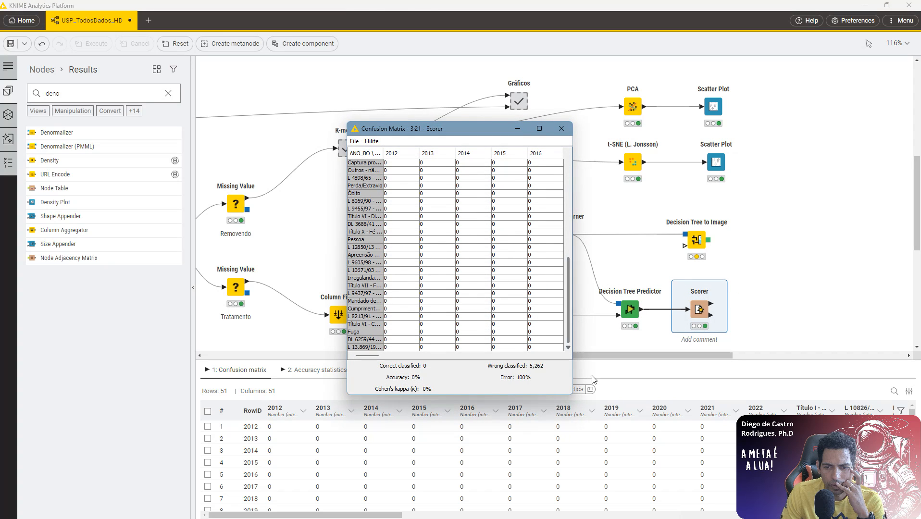
scroll(519, 293, up, 9)
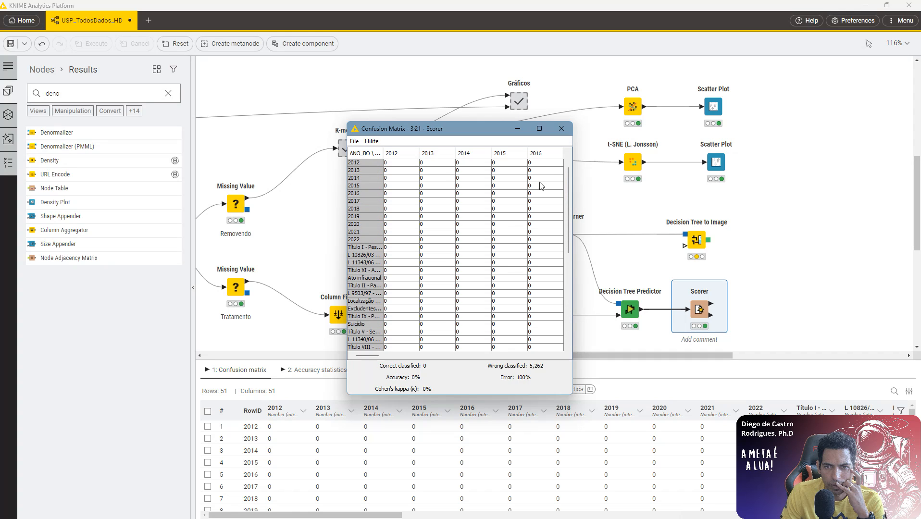
click(561, 128)
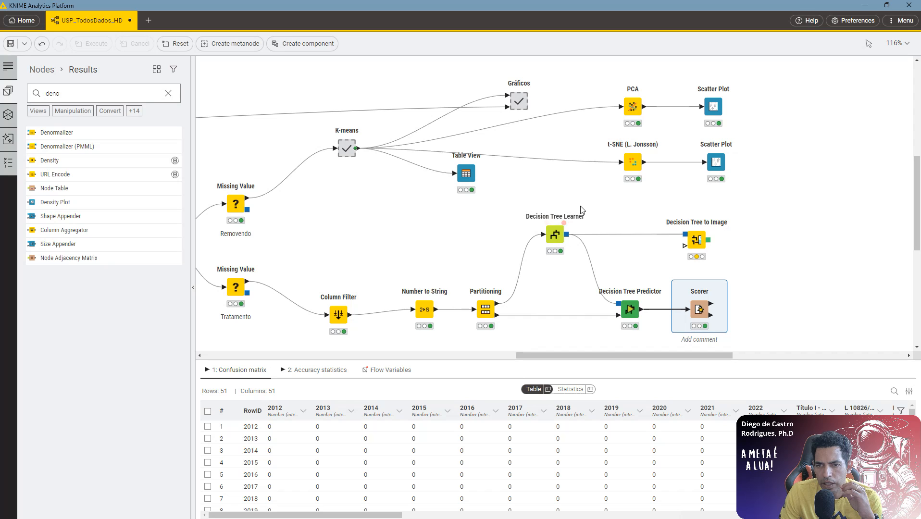
Open the Decision Tree Learner's tree view, enlarge it, examine the ANO_BO branches from 2012 to 2022, and close it.
click(583, 205)
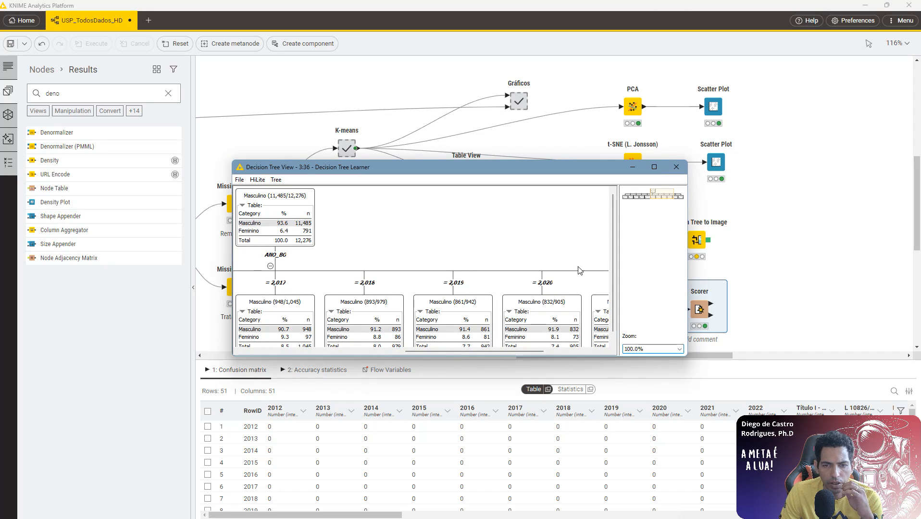
drag(417, 166, 411, 83)
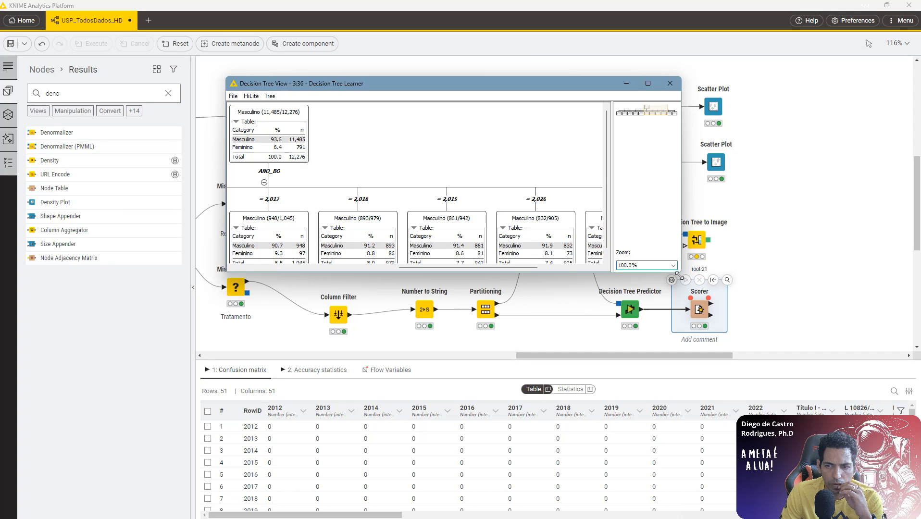
drag(677, 274, 860, 422)
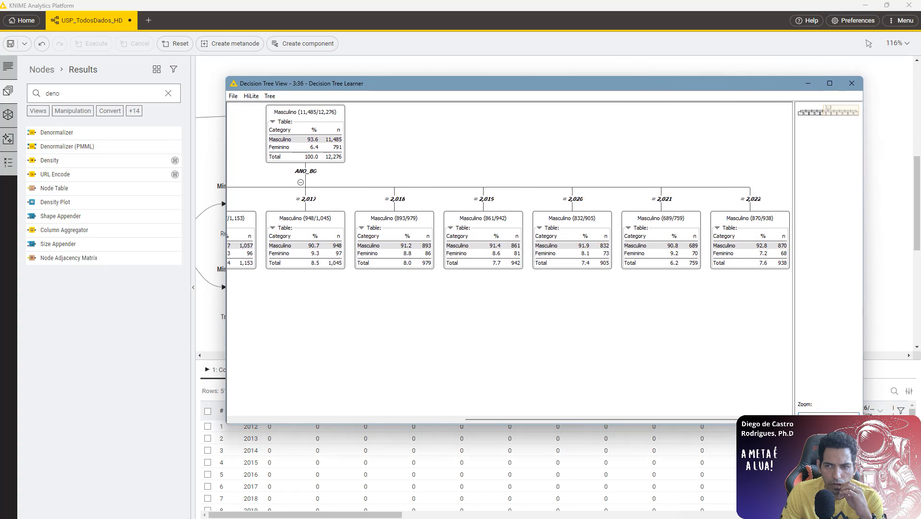
drag(599, 417, 378, 394)
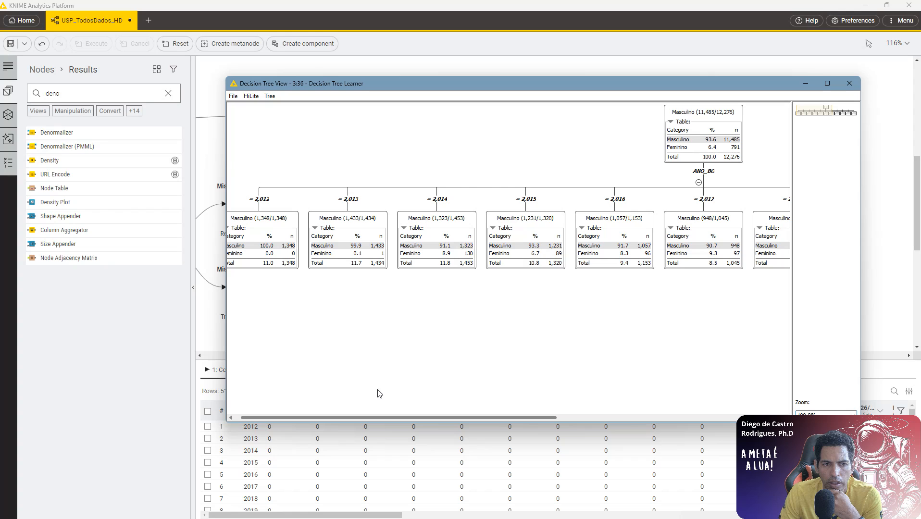
drag(378, 393, 552, 430)
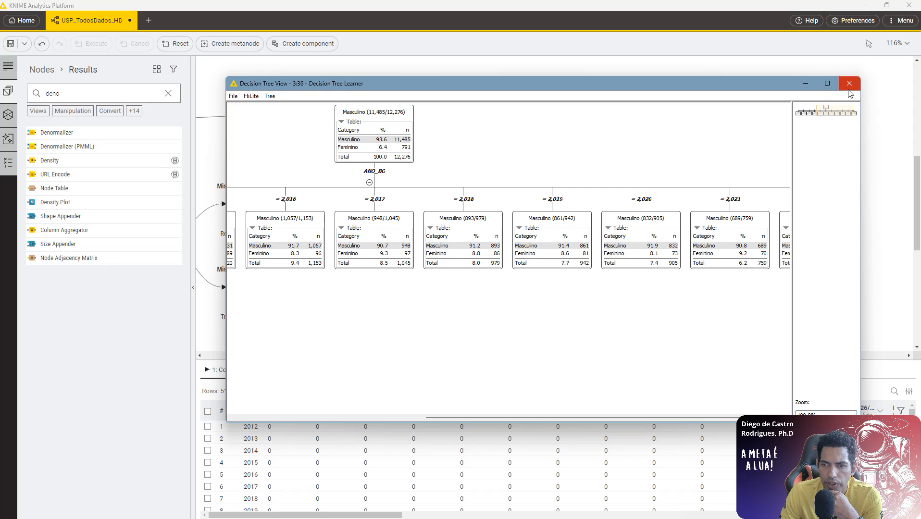
drag(547, 414, 577, 419)
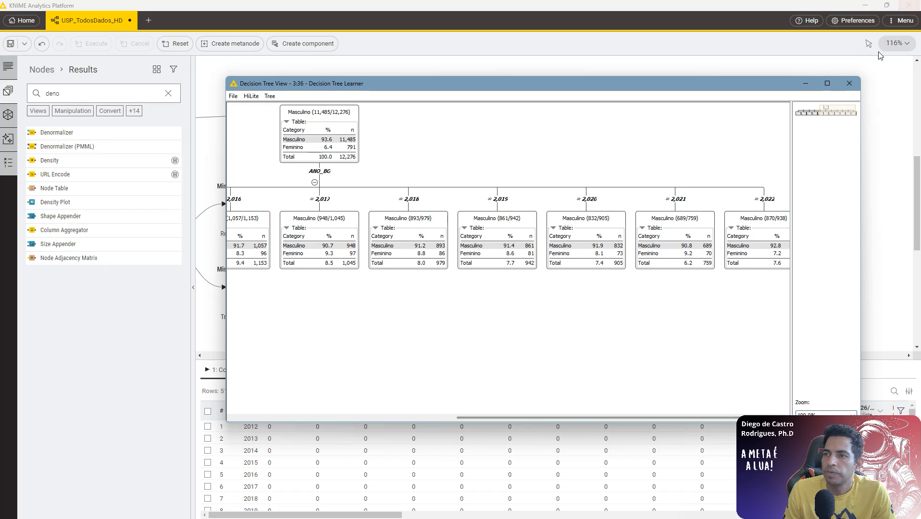
click(849, 83)
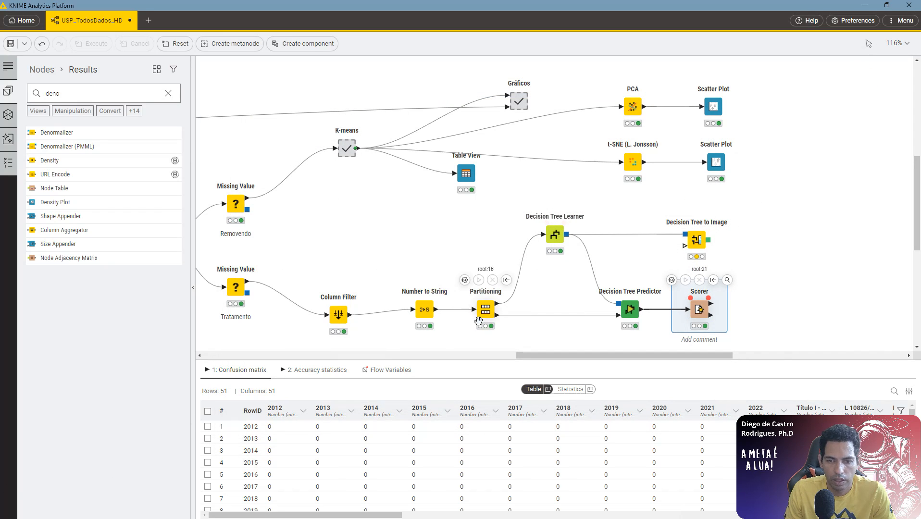
Check which columns the Number to String node includes for conversion and close its configuration unchanged.
double_click(424, 309)
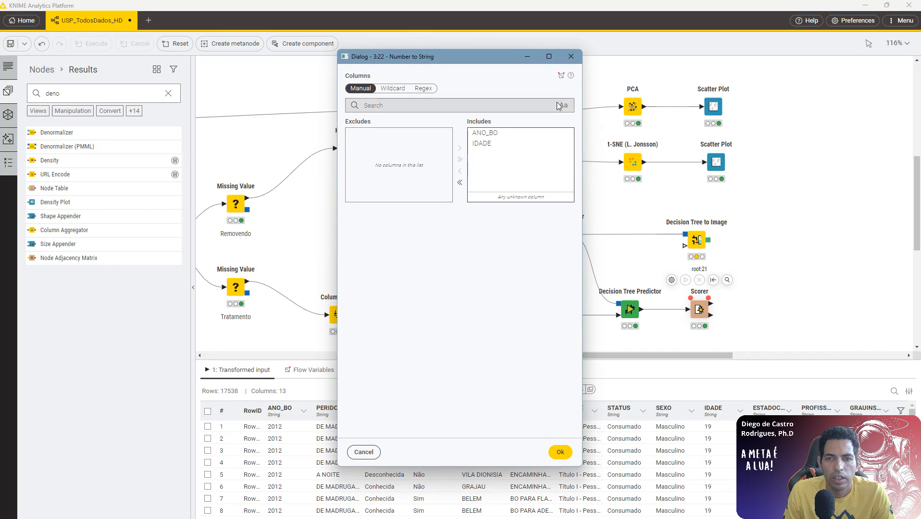
click(492, 132)
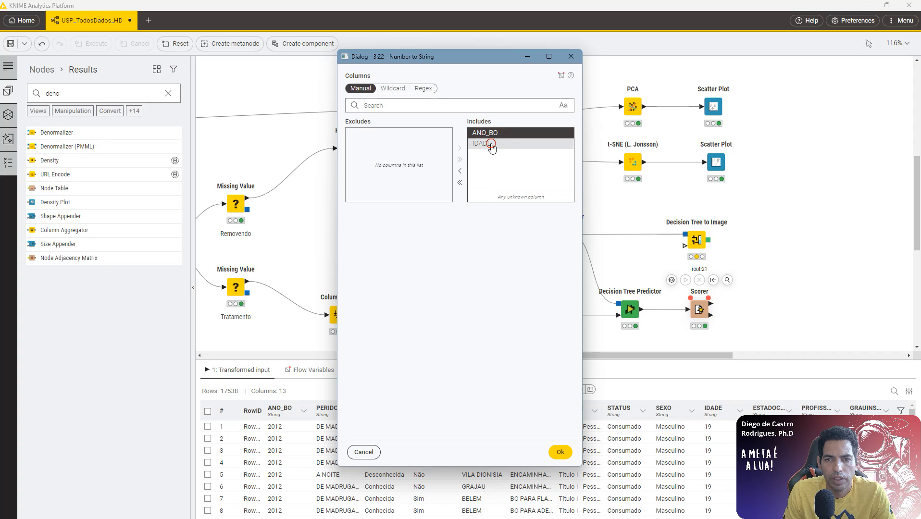
click(491, 145)
click(572, 59)
Realign the Column Filter, Number to String and downstream decision tree nodes, leaving space before Partitioning for another node.
drag(338, 314, 321, 287)
click(425, 307)
drag(425, 307, 411, 289)
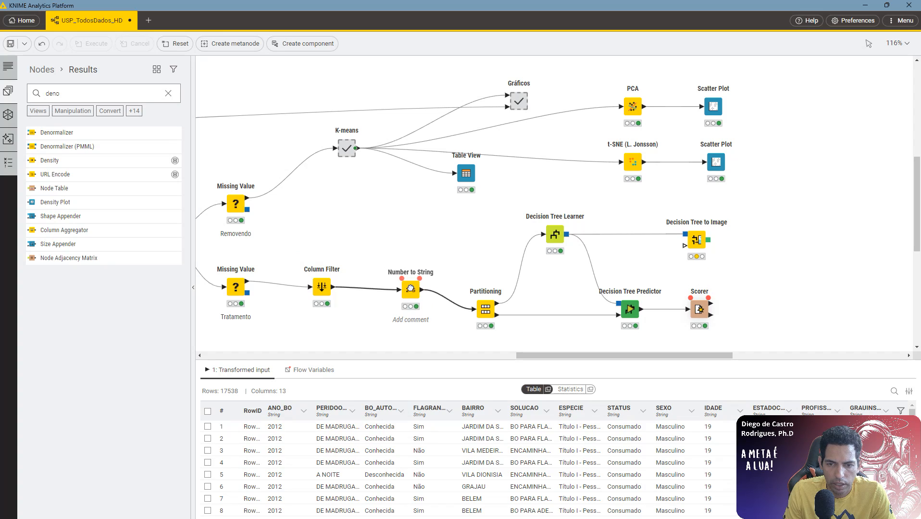
drag(753, 225, 493, 297)
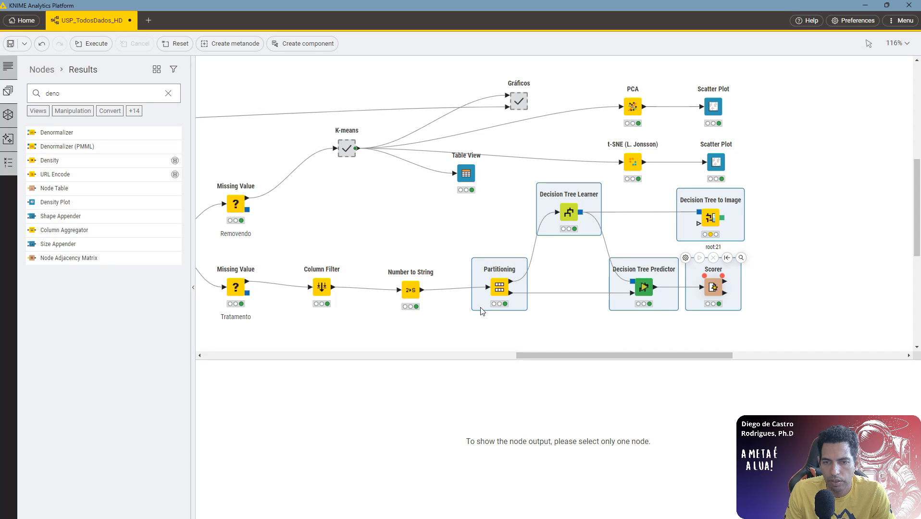
click(413, 288)
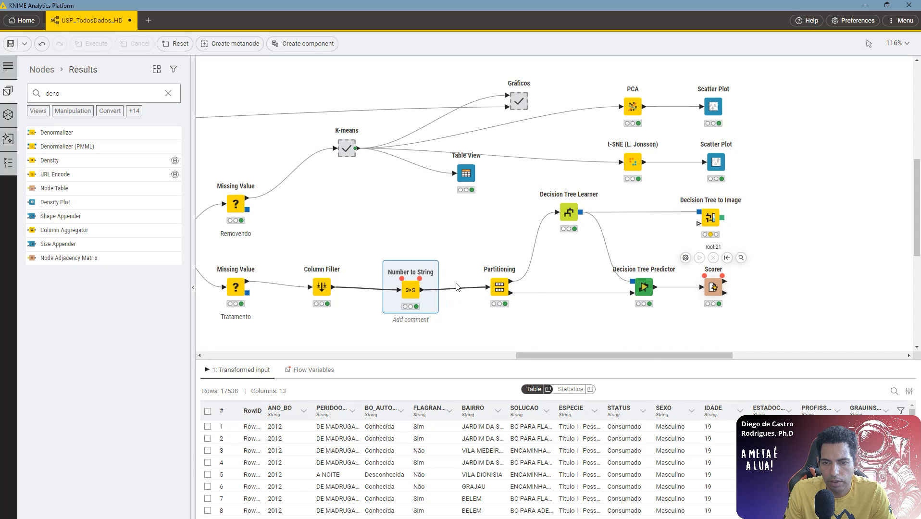
Add a String Cleaner node from the Number to String output and insert it into the connection to Partitioning.
drag(418, 288, 432, 250)
text(stri)
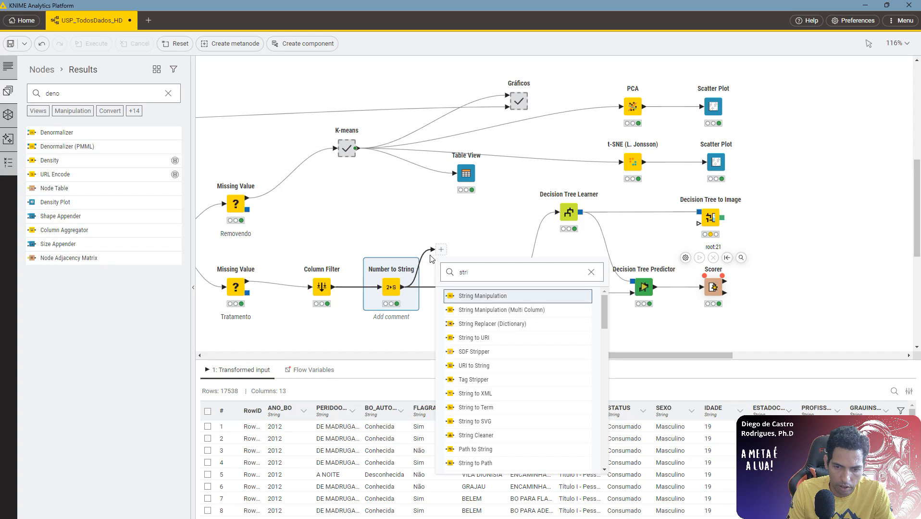
key(Down)
click(479, 435)
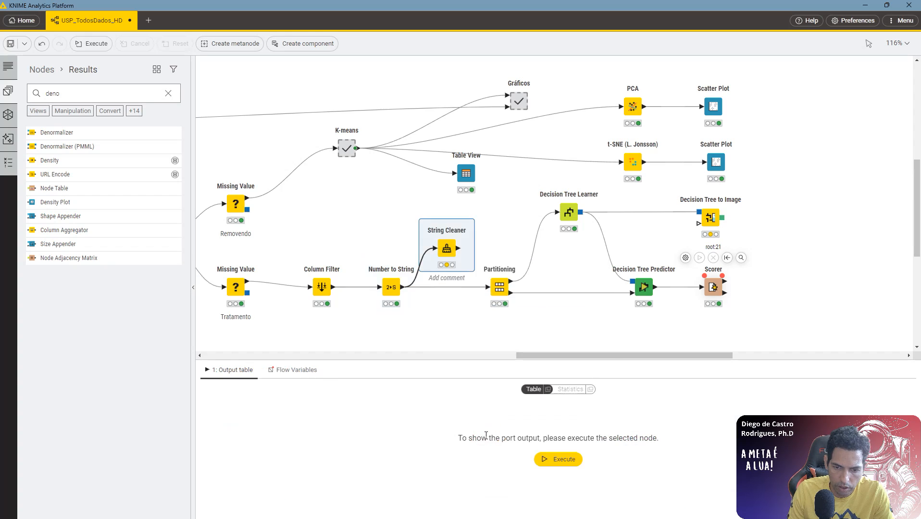
drag(446, 251, 440, 284)
Configure the String Cleaner to clean ANO_BO with symbols removed, apply the settings, and execute the node.
double_click(439, 284)
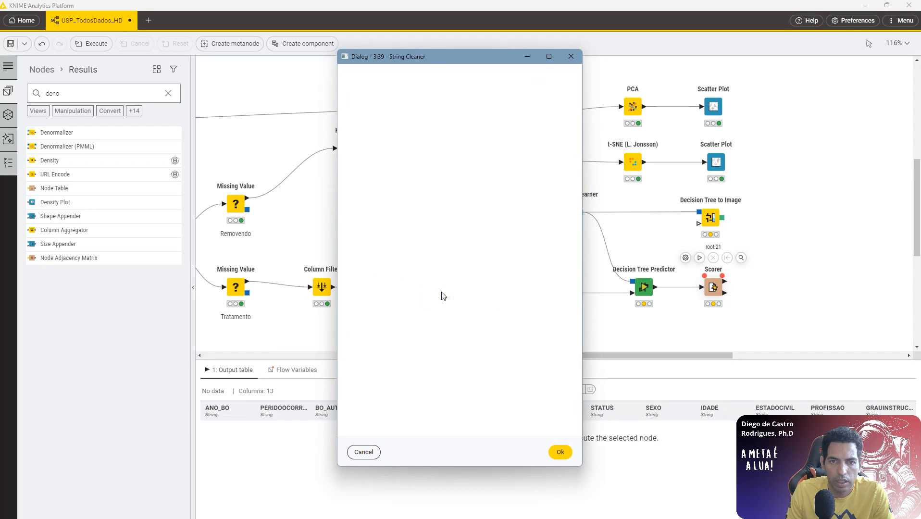
click(456, 207)
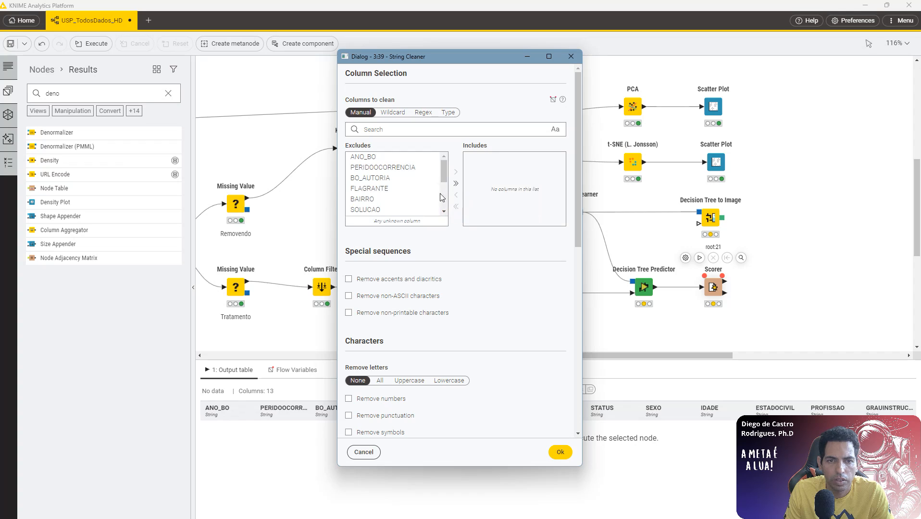
click(456, 172)
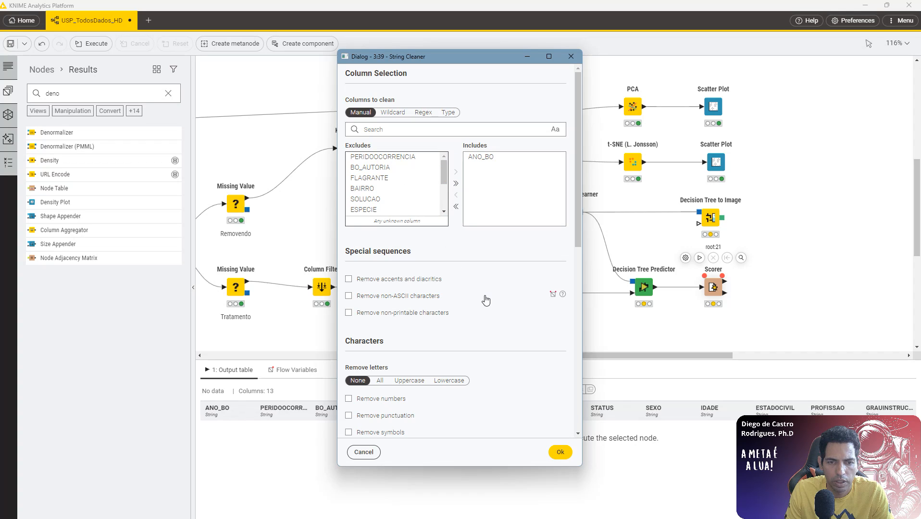
scroll(476, 304, down, 2)
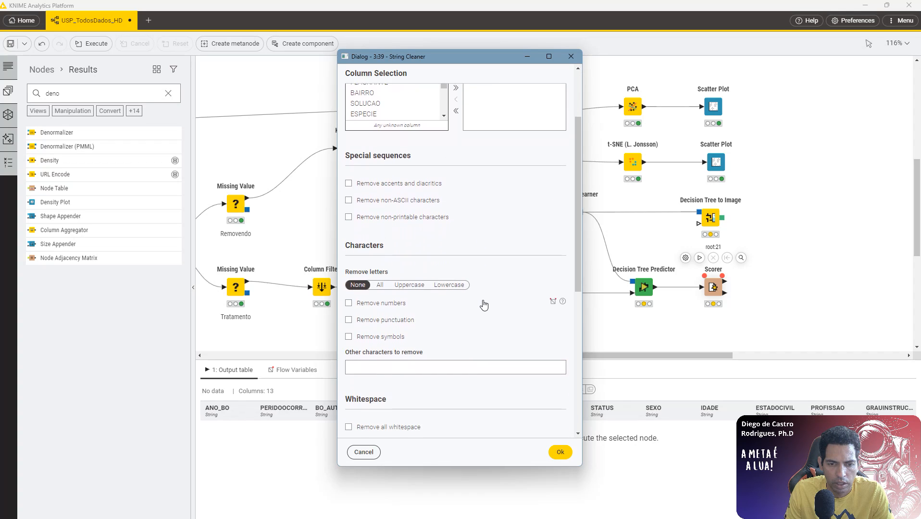
click(398, 362)
click(399, 337)
click(407, 367)
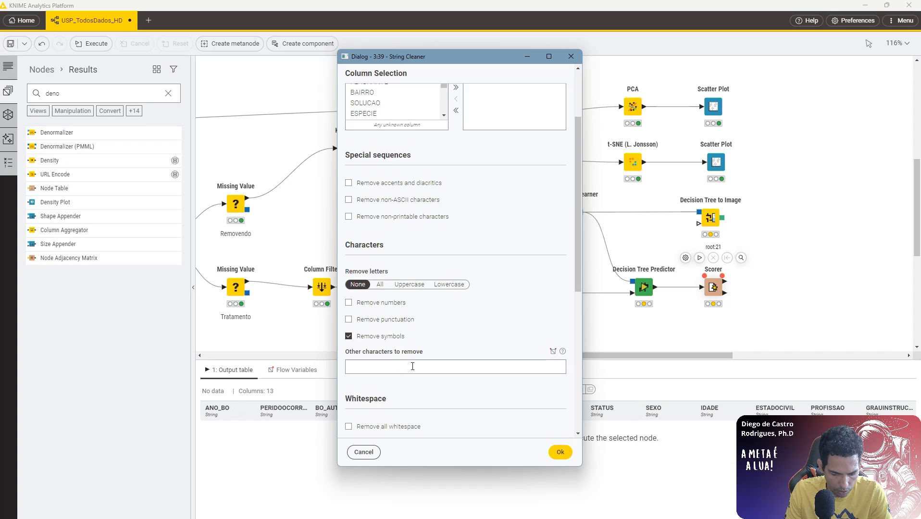
click(560, 452)
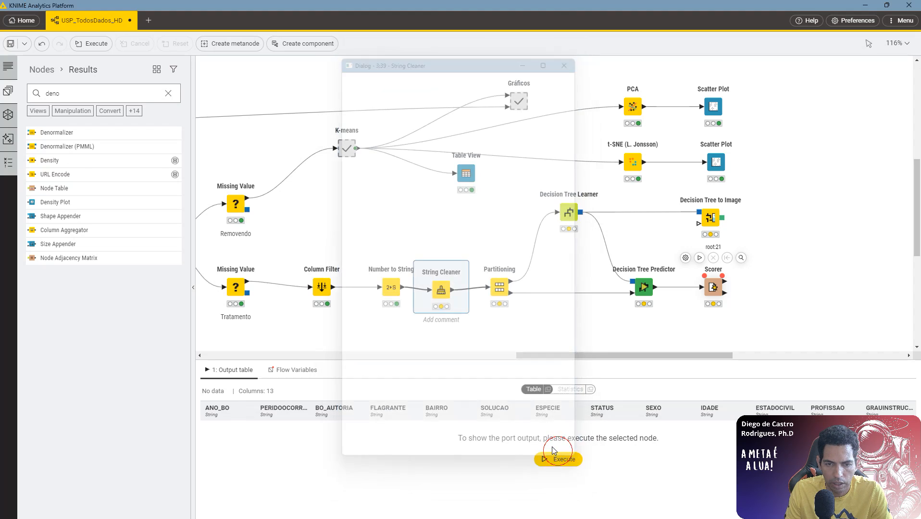
click(435, 262)
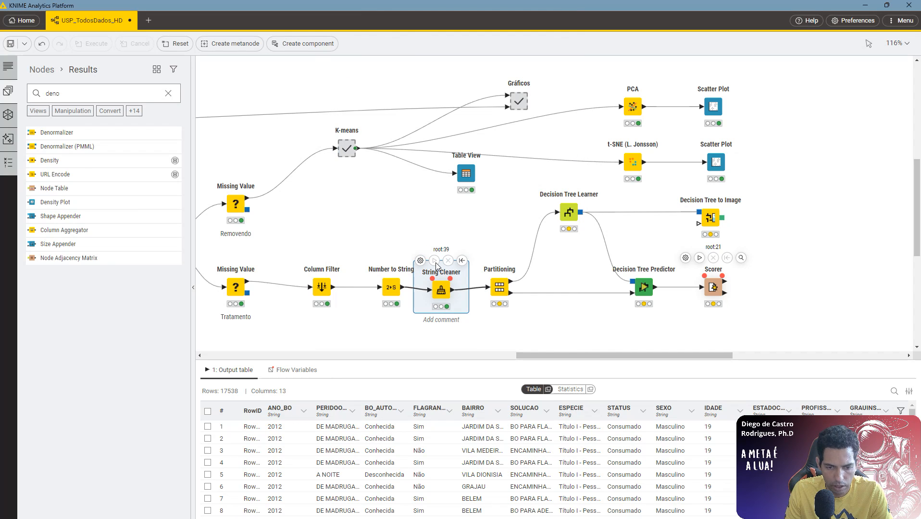
Execute the Partitioning node and the Decision Tree Learner on the String Cleaner's output.
click(390, 284)
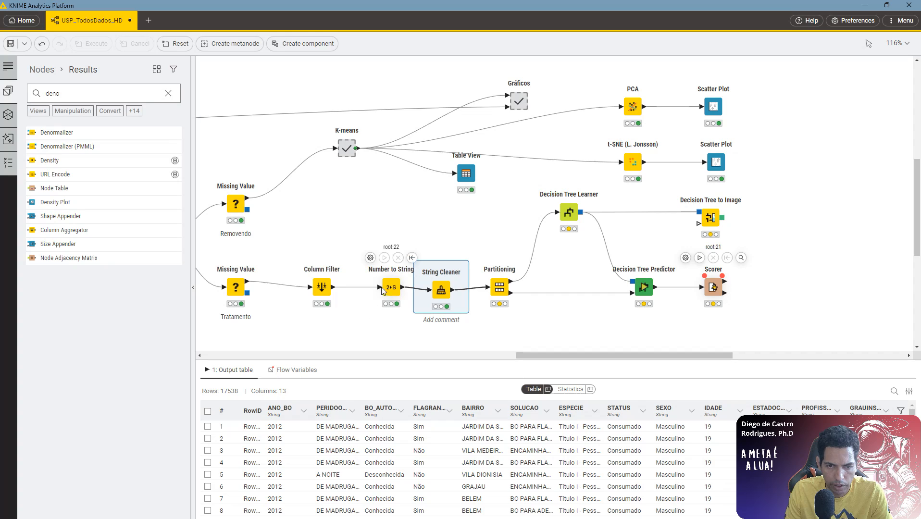
click(440, 288)
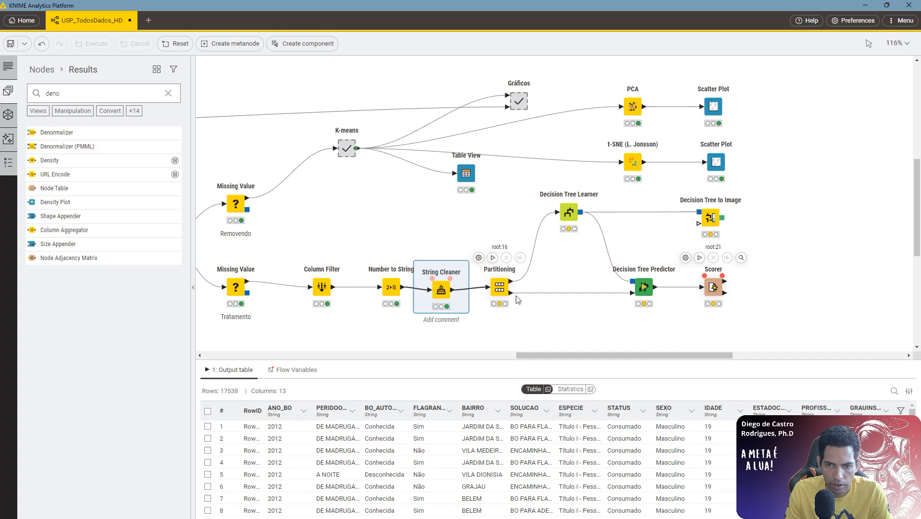
click(500, 284)
mouse_move(562, 207)
click(555, 184)
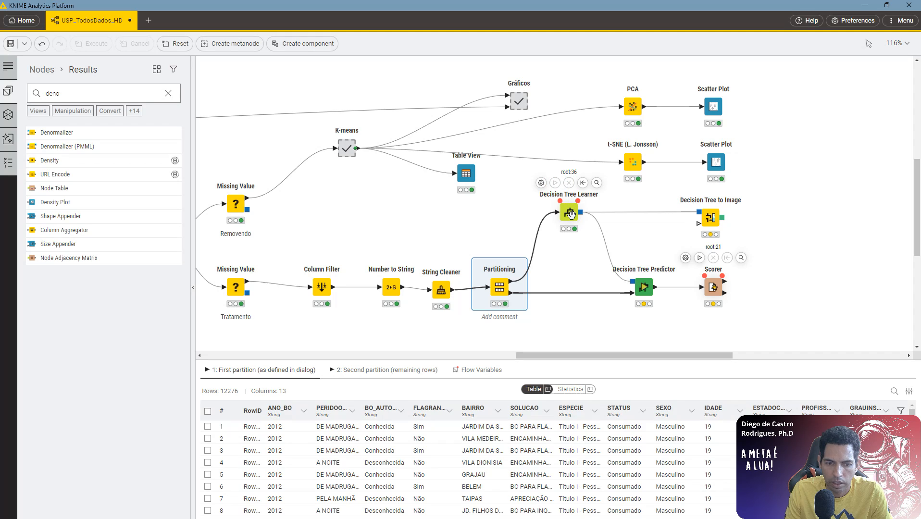
Open the retrained Decision Tree Learner's tree view, enlarge it, examine the ESPECIE branches, and close it.
click(571, 214)
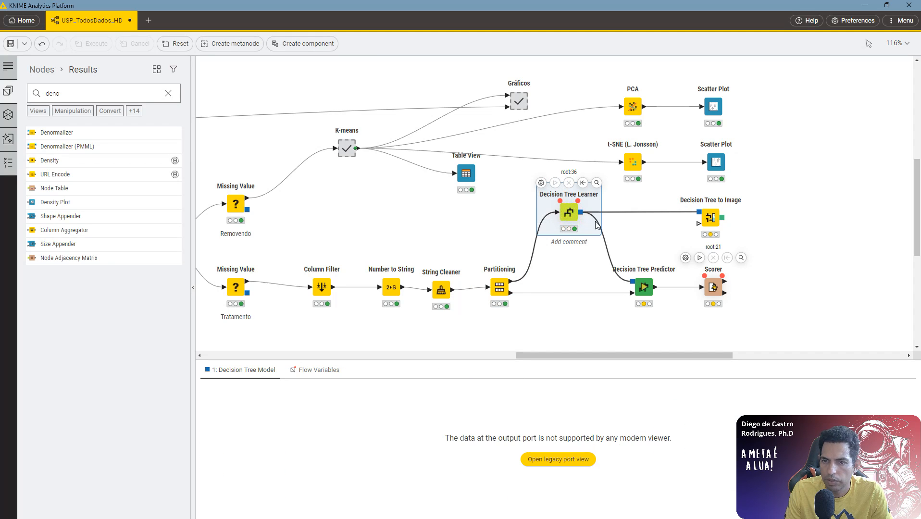
click(596, 182)
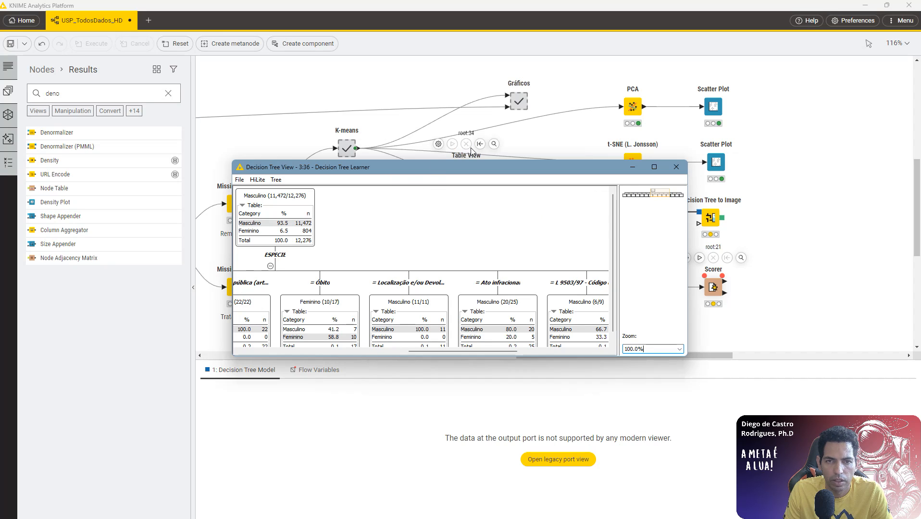
drag(476, 172, 459, 67)
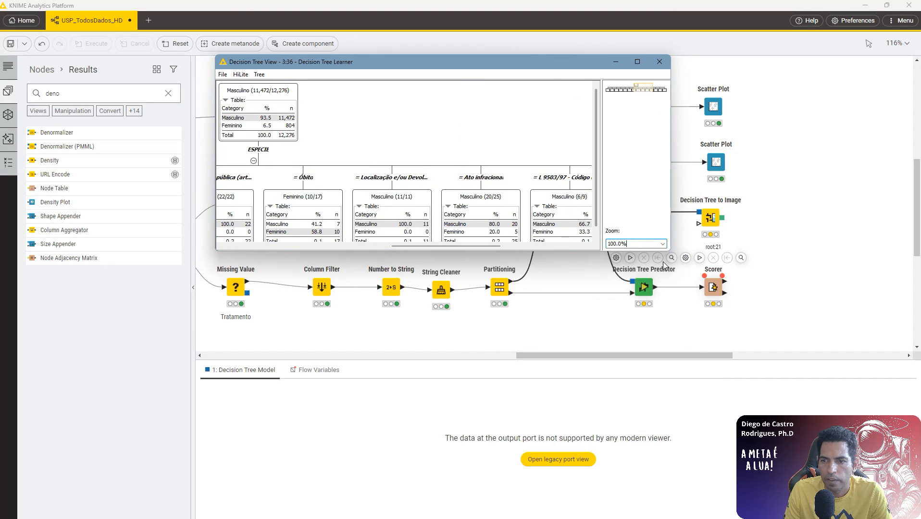
drag(672, 252, 846, 412)
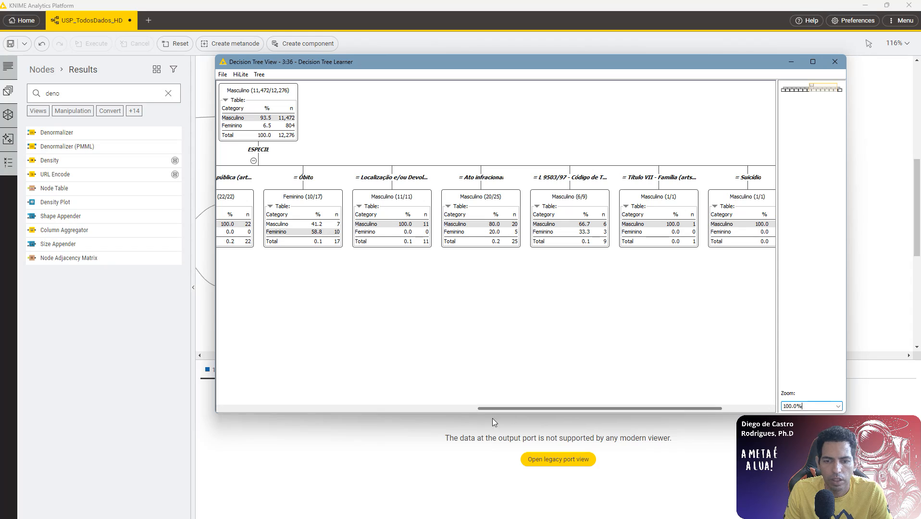
drag(531, 410, 98, 372)
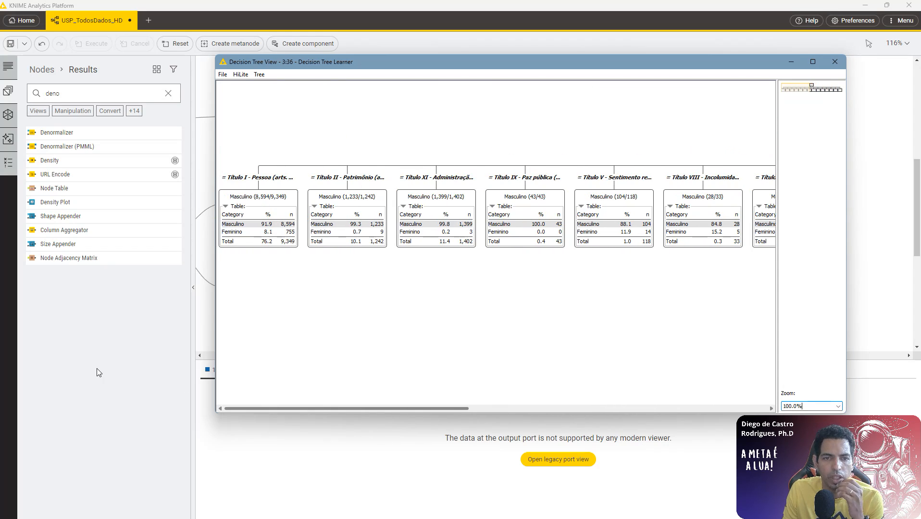
drag(289, 383, 445, 400)
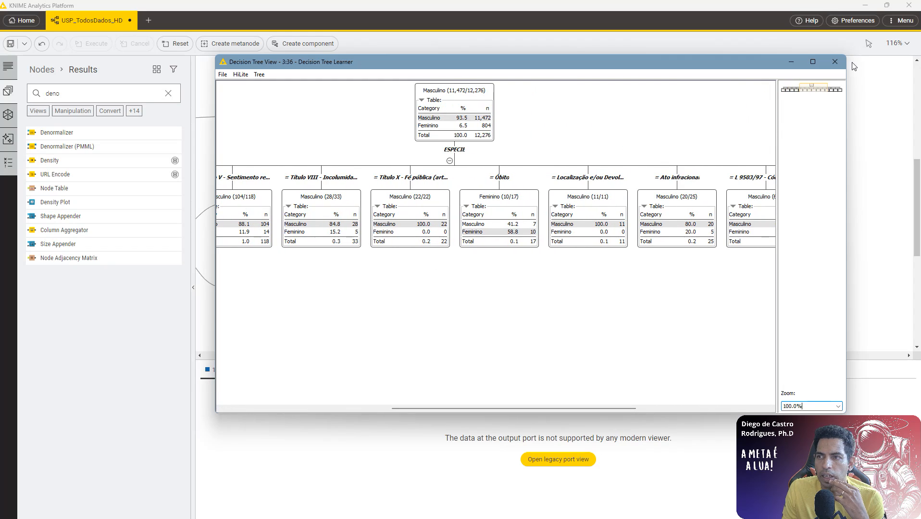
click(835, 62)
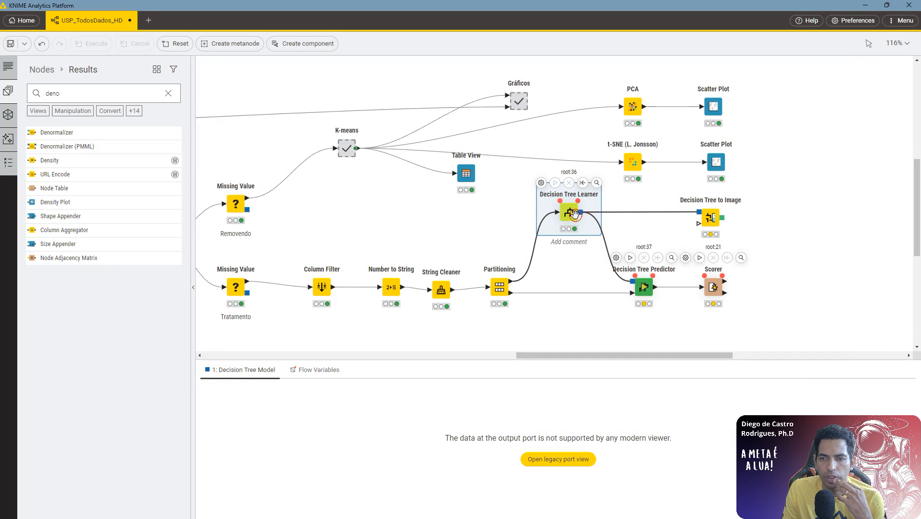
Configure the Decision Tree Learner to force the root split on the ANO_BO column.
double_click(574, 214)
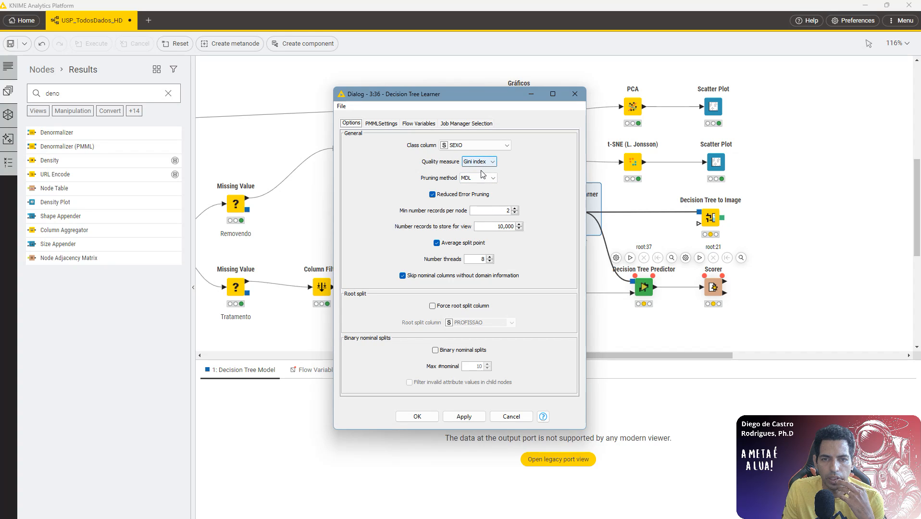
click(490, 146)
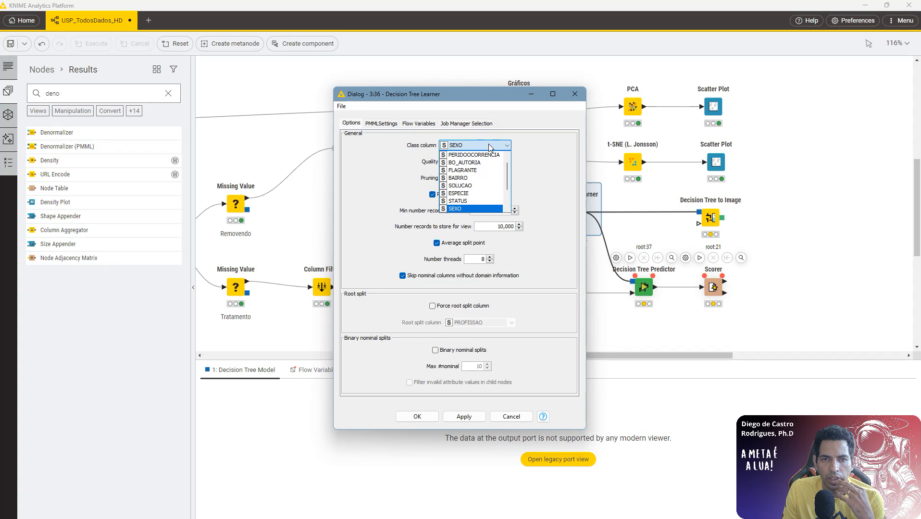
click(529, 152)
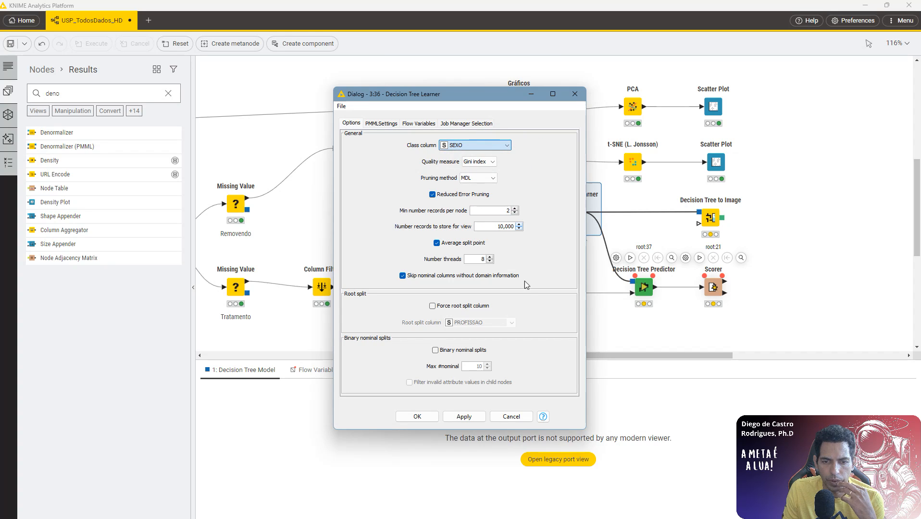
click(446, 306)
click(499, 322)
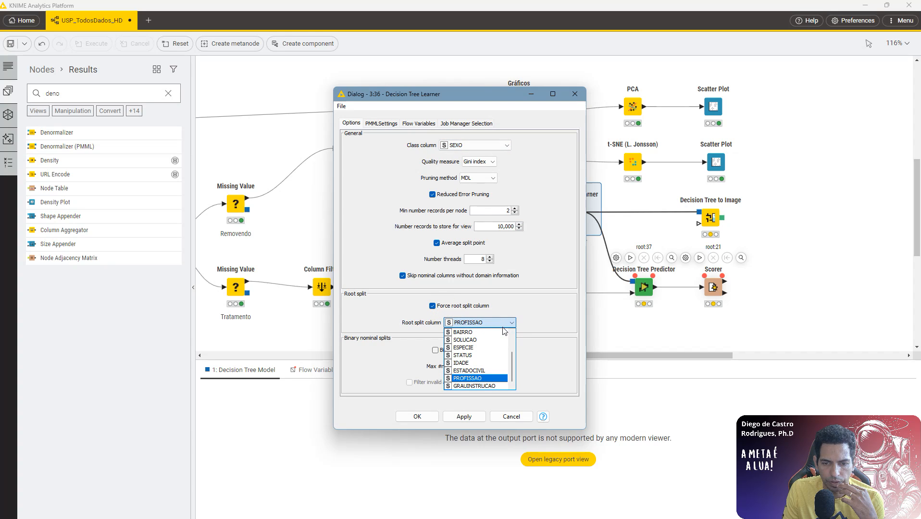
scroll(508, 364, up, 1)
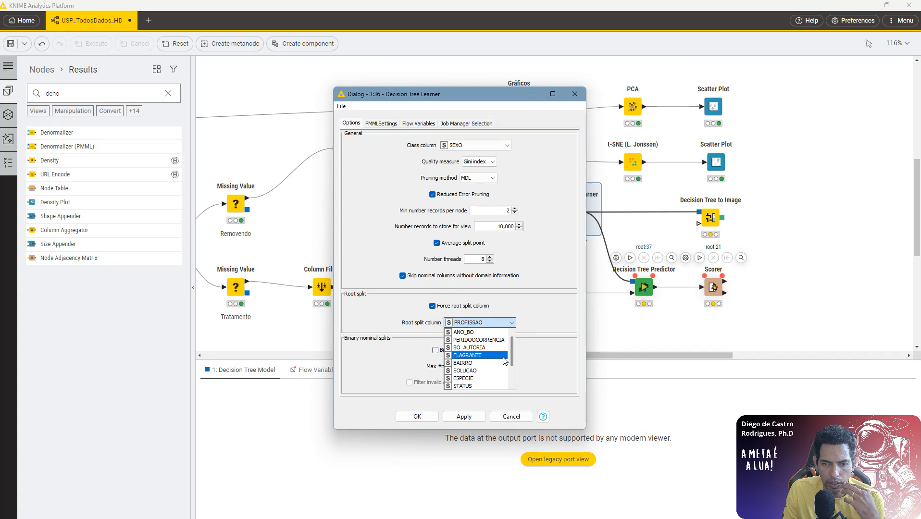
click(495, 333)
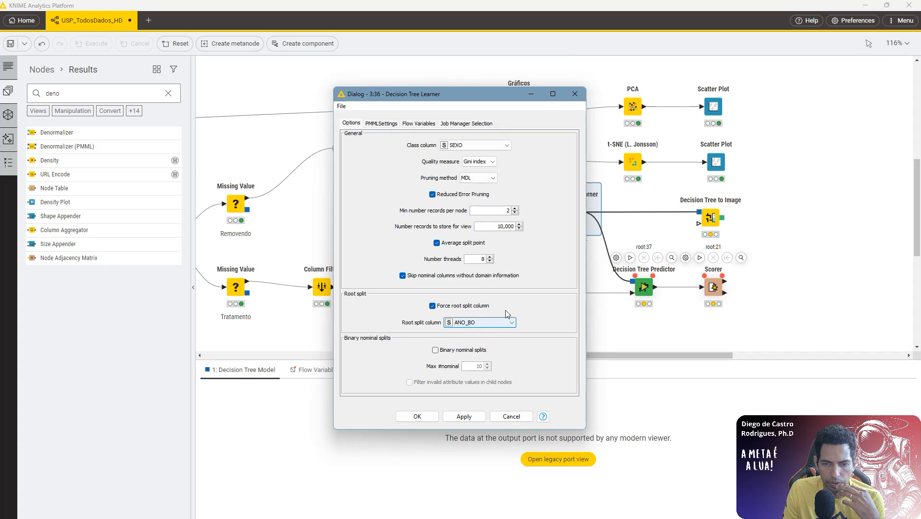
Set the Decision Tree Learner's class column to ESPECIE, apply the settings, and execute the node.
click(495, 145)
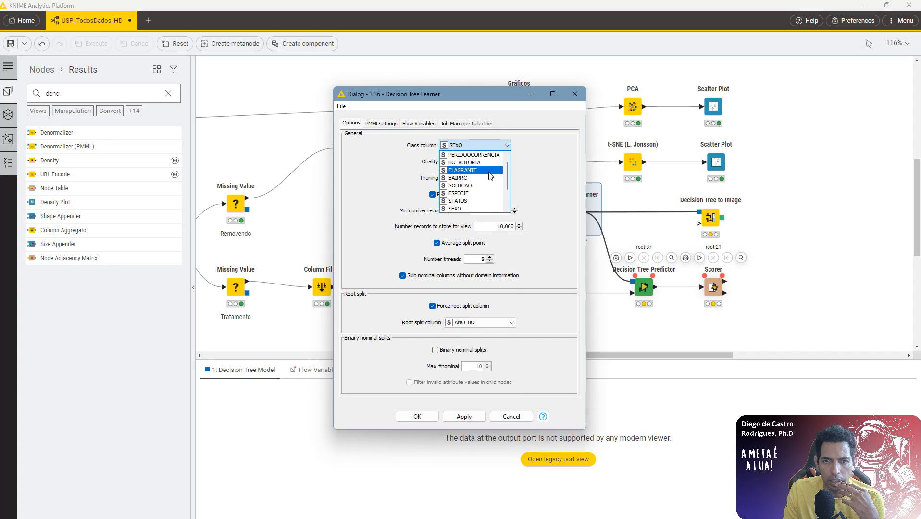
scroll(488, 194, down, 2)
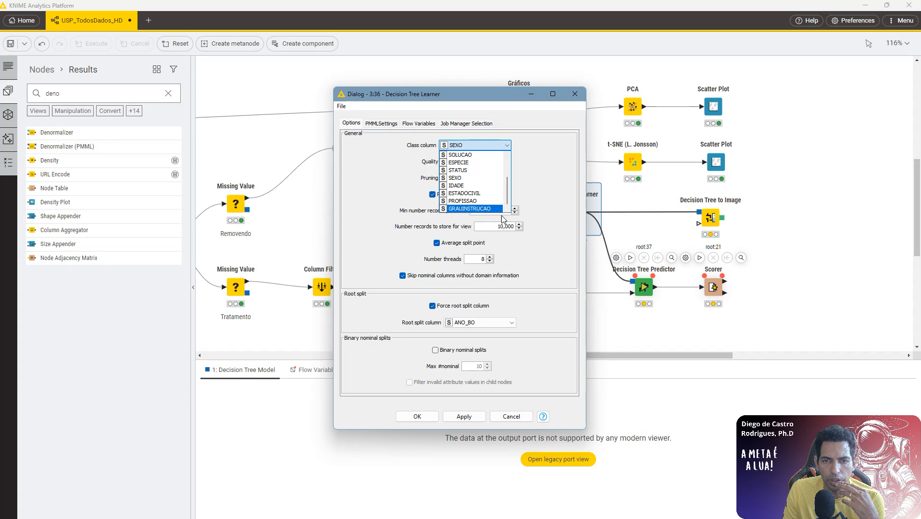
click(483, 163)
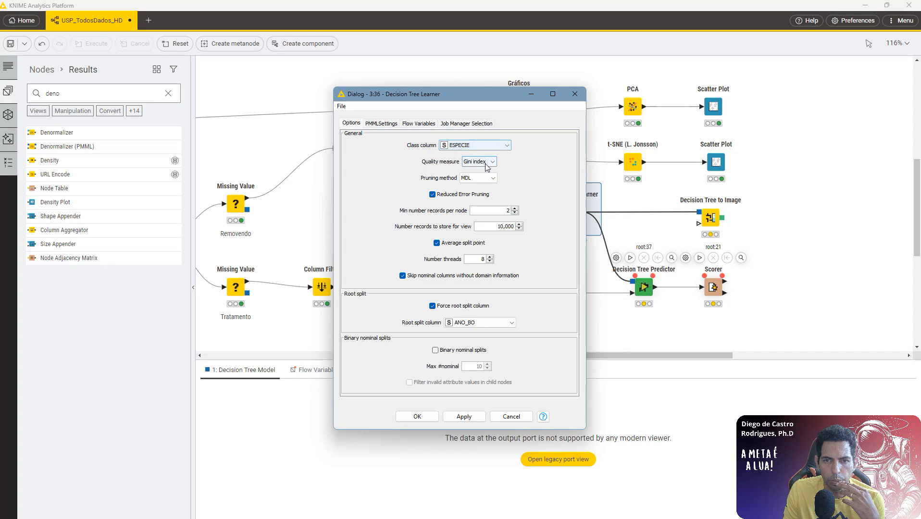
click(464, 416)
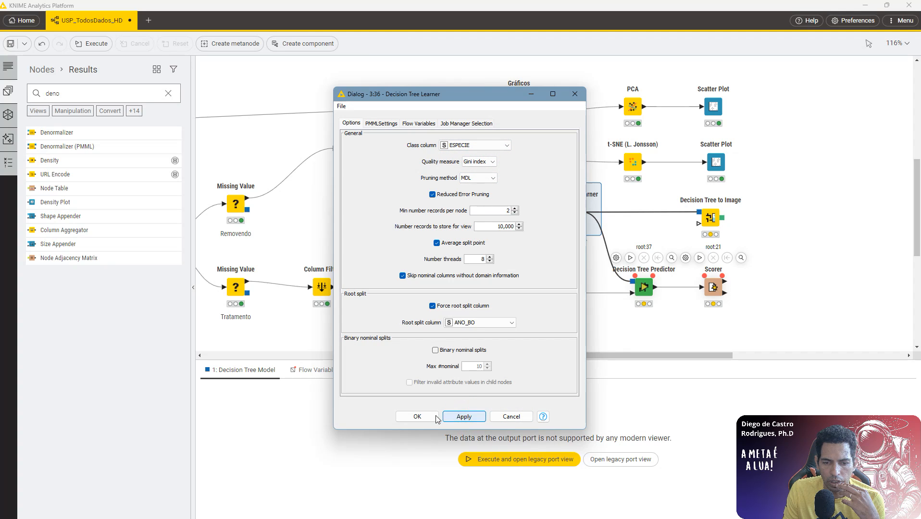
click(417, 416)
click(555, 183)
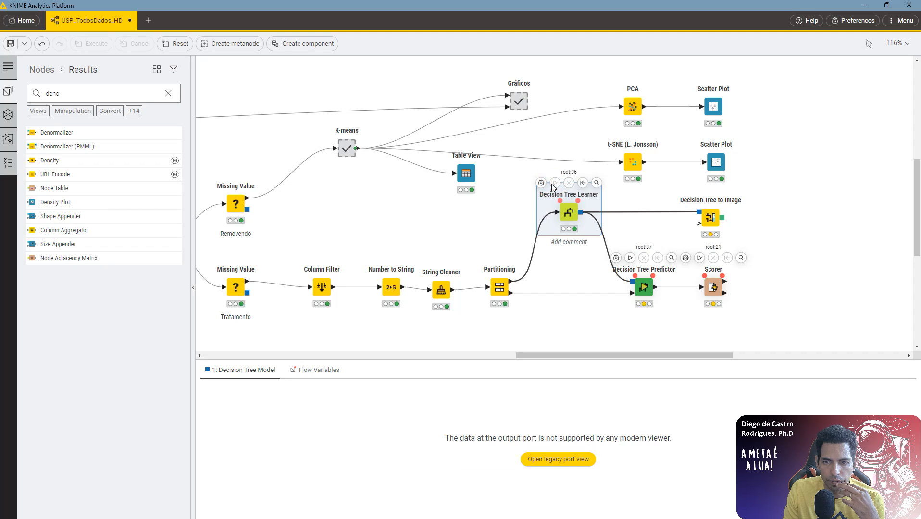
Open the Decision Tree Learner's tree view, examine the ESPECIE distribution in each ANO_BO branch from first to last year, and close it.
click(596, 183)
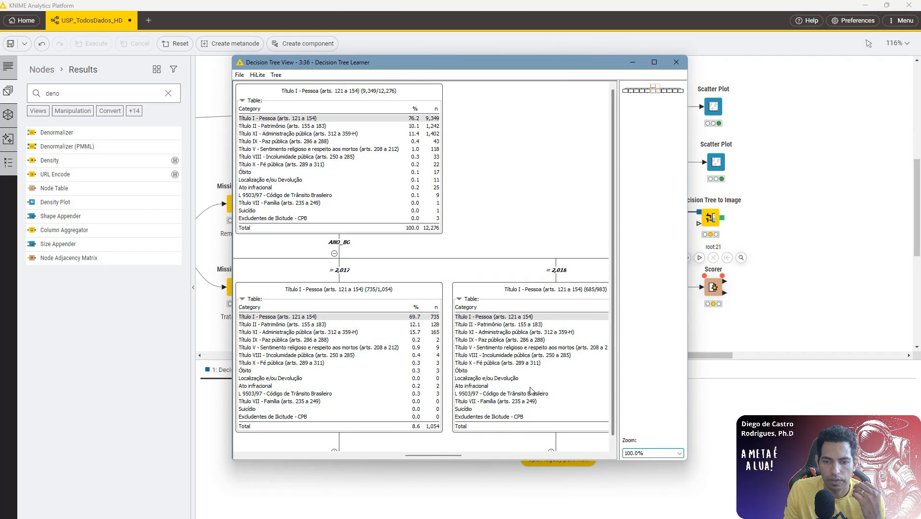
drag(445, 452, 263, 399)
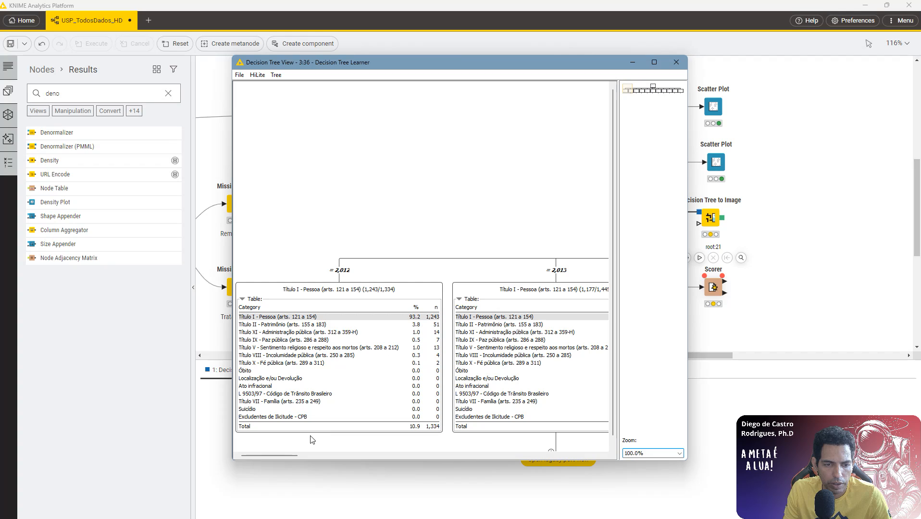
drag(290, 454, 320, 456)
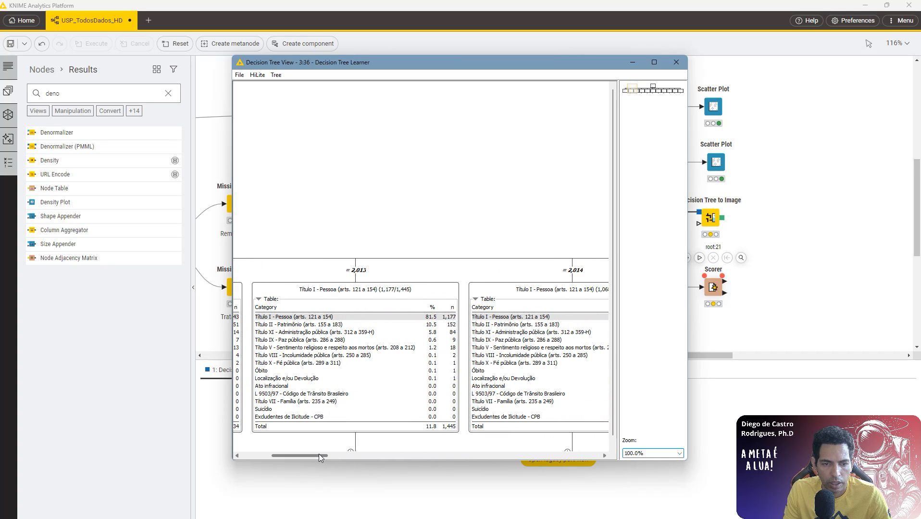
drag(319, 454, 268, 431)
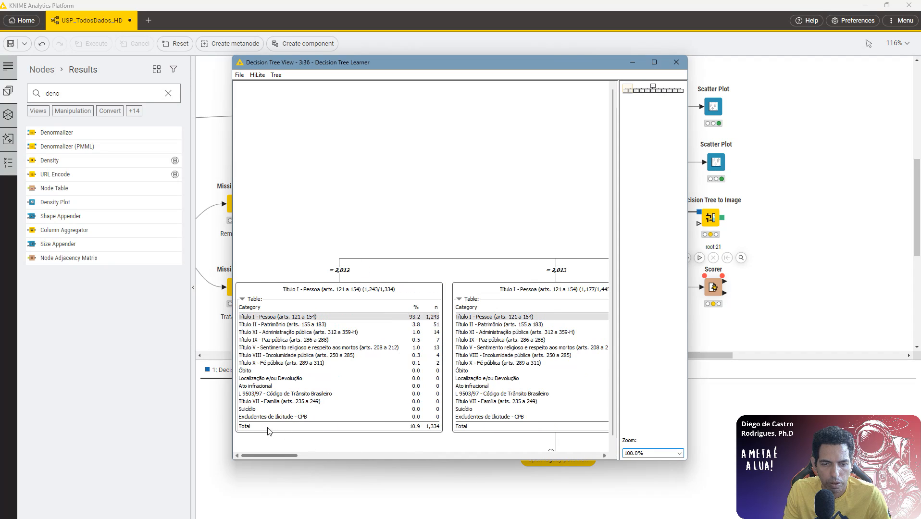
scroll(268, 431, right, 10)
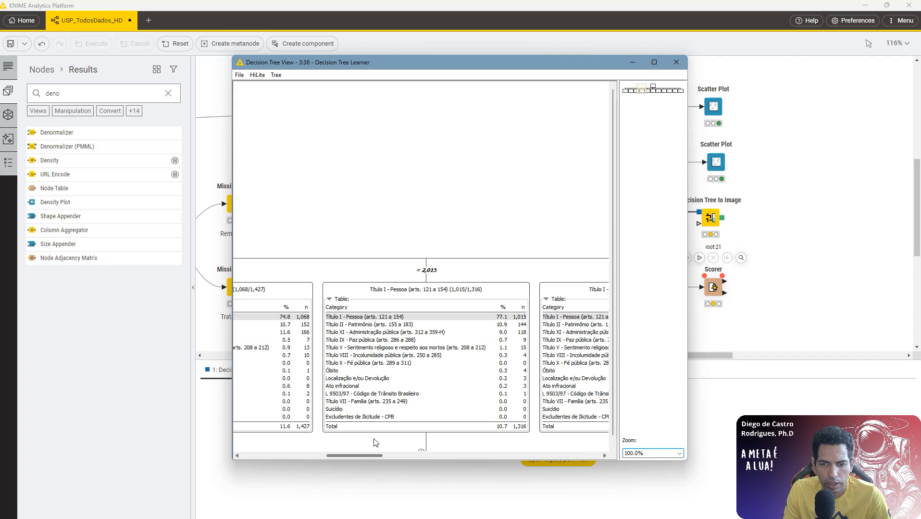
scroll(376, 443, right, 4)
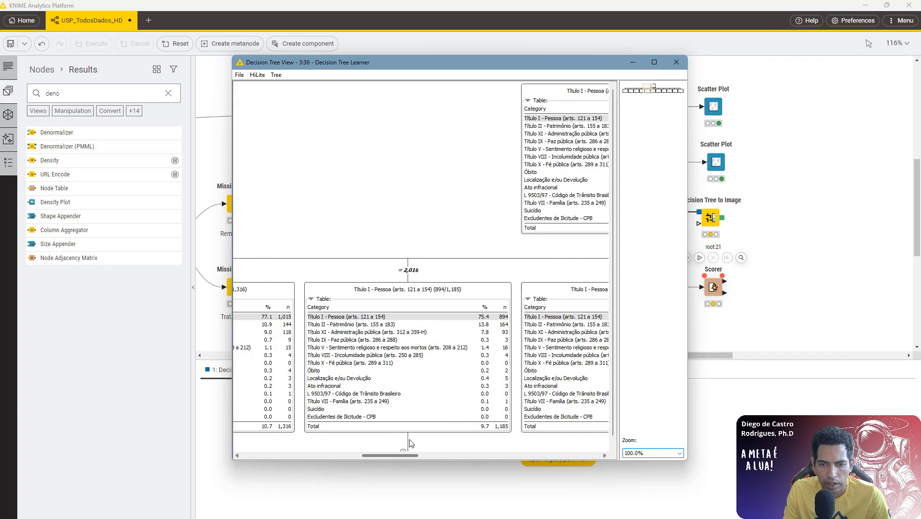
scroll(410, 443, right, 5)
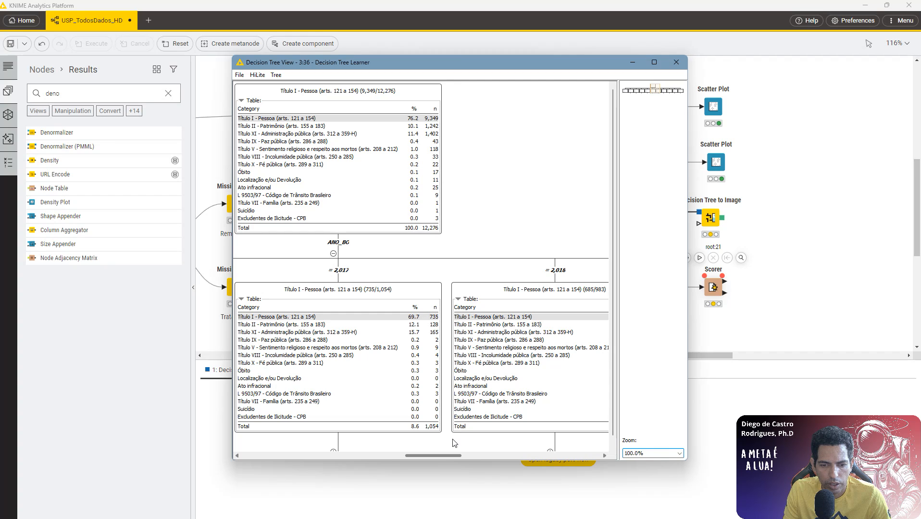
scroll(454, 443, right, 3)
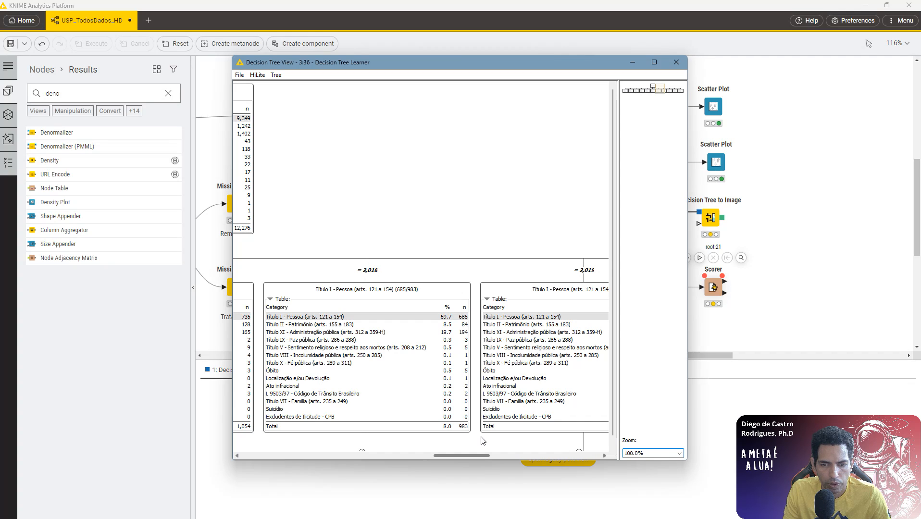
scroll(482, 441, right, 3)
scroll(533, 447, right, 5)
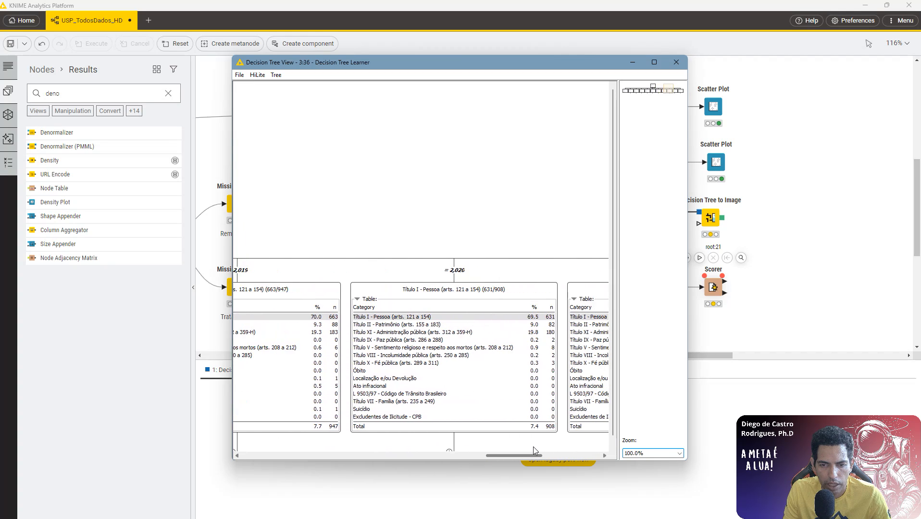
scroll(577, 460, right, 3)
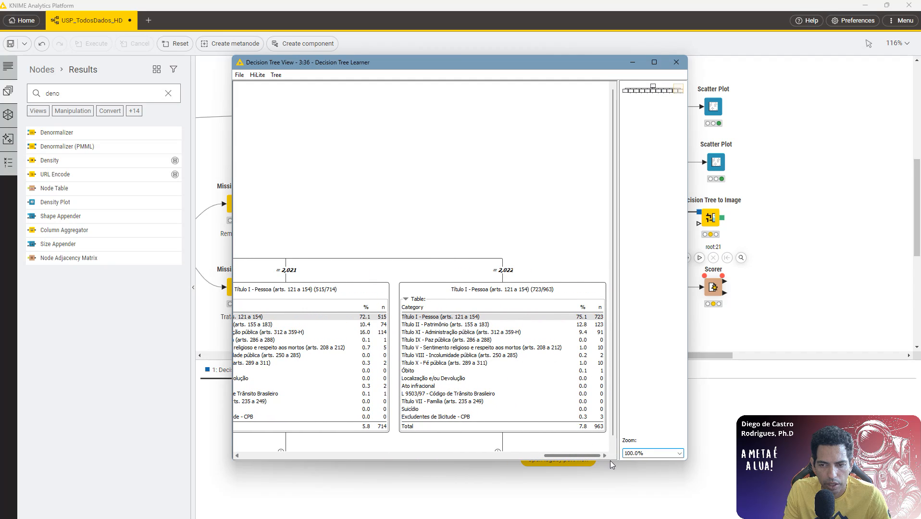
drag(575, 462, 274, 423)
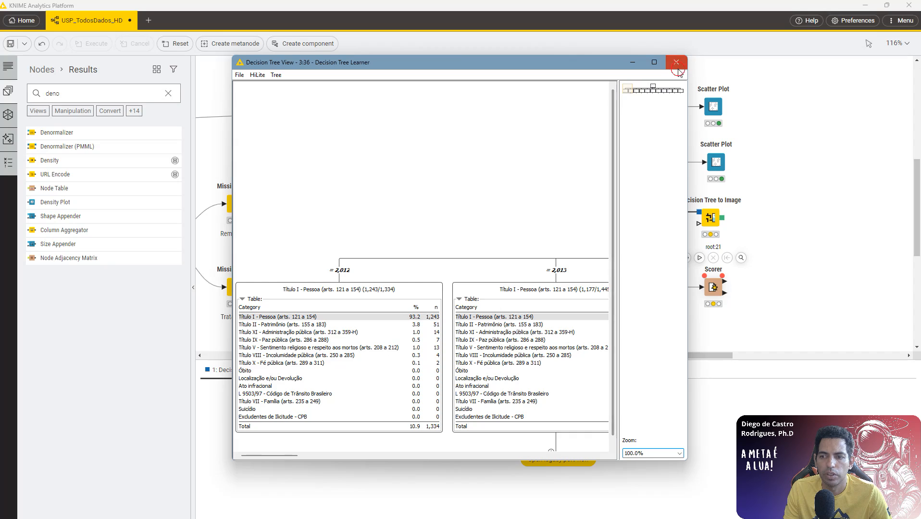
click(677, 67)
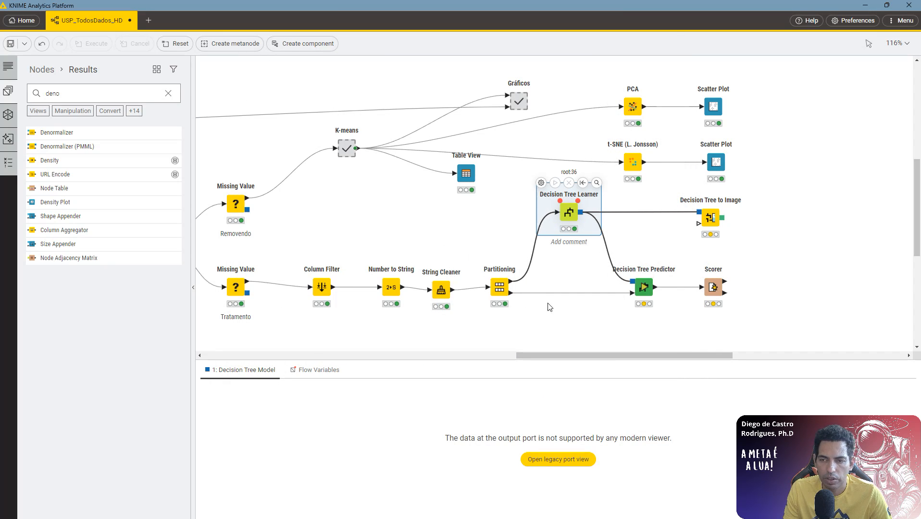
Group the nodes from Column Filter through Scorer, including the Decision Tree nodes, into a metanode named Árvore de Decisão.
drag(781, 192, 315, 328)
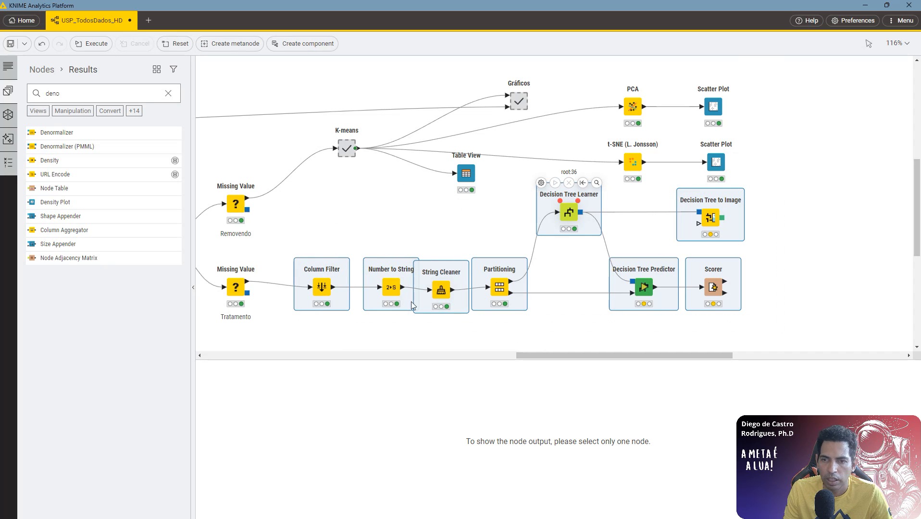
right_click(499, 288)
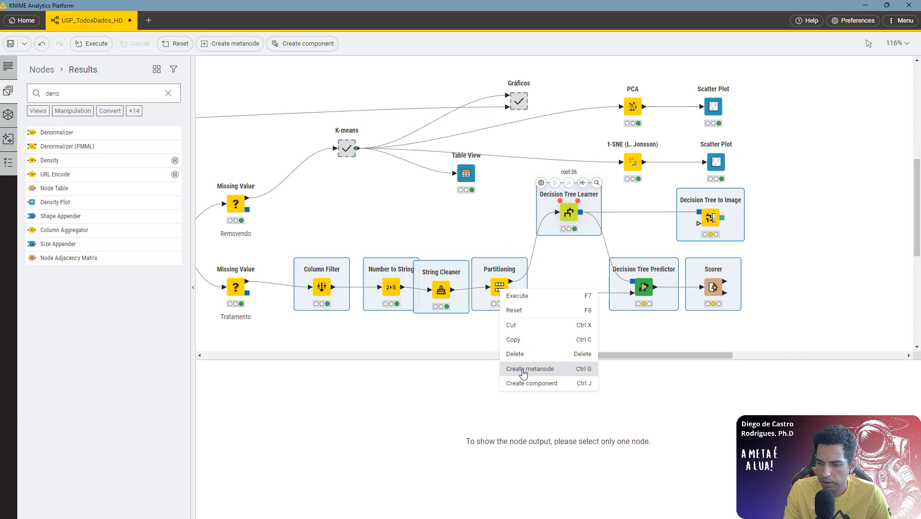
click(524, 369)
click(495, 299)
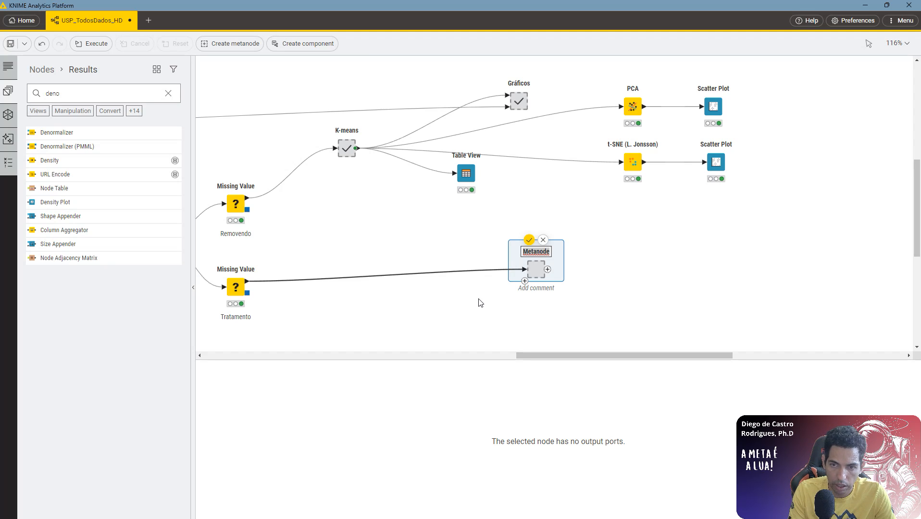
click(549, 249)
double_click(549, 249)
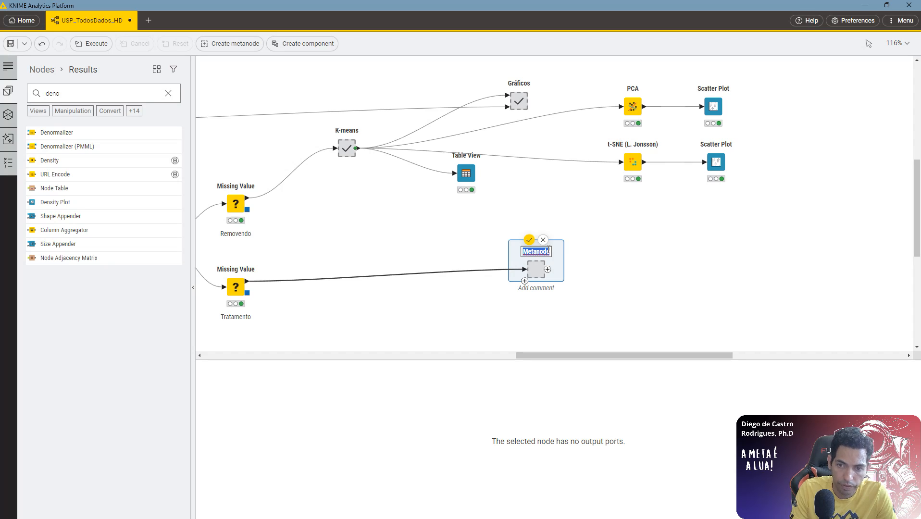
text(A)
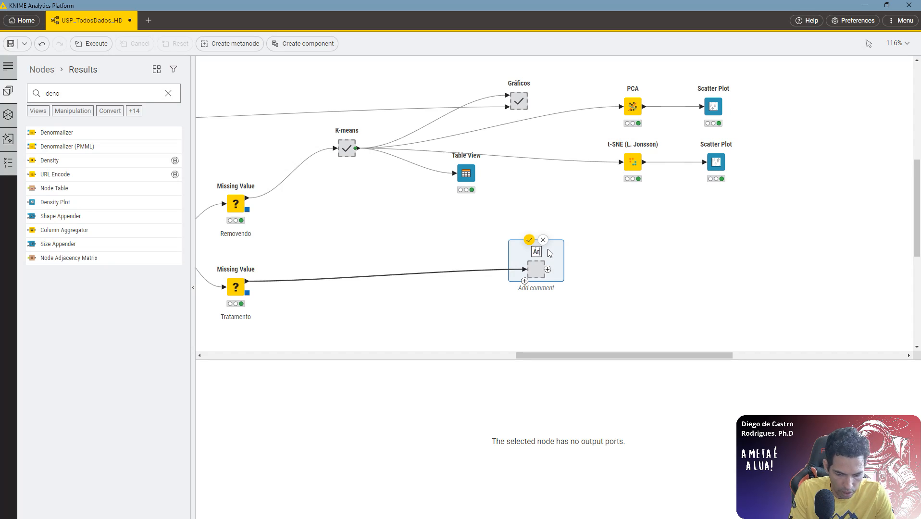
text(rvore de Decisão)
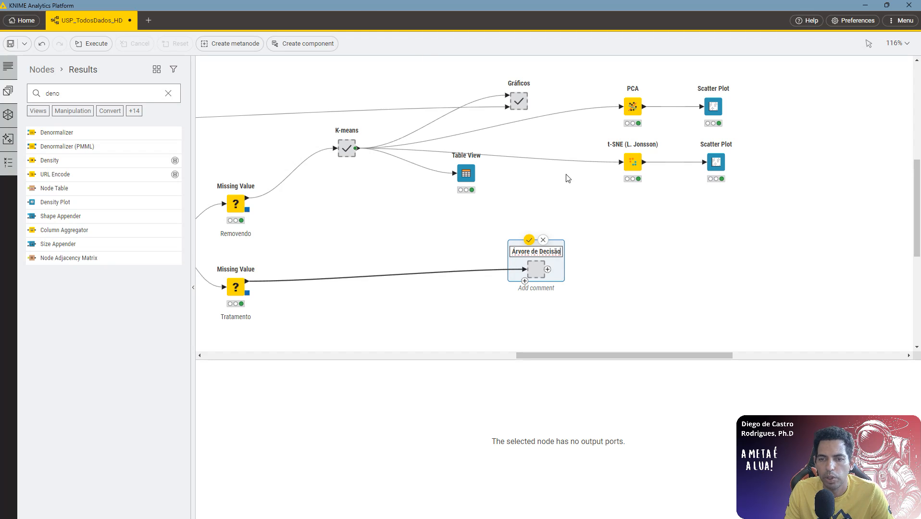
key(Return)
Move the Árvore de Decisão metanode closer to the Tratamento Missing Value node and save the workflow.
drag(537, 271, 455, 286)
click(448, 255)
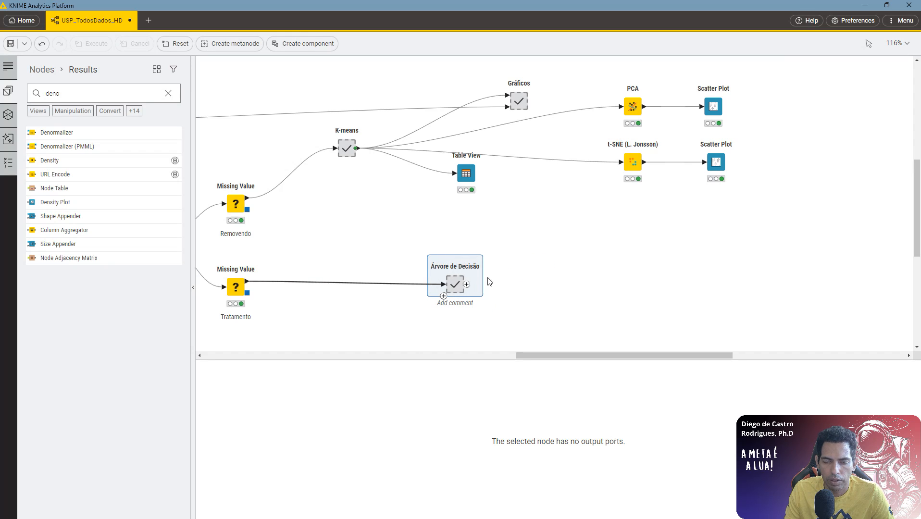
key(ctrl+s)
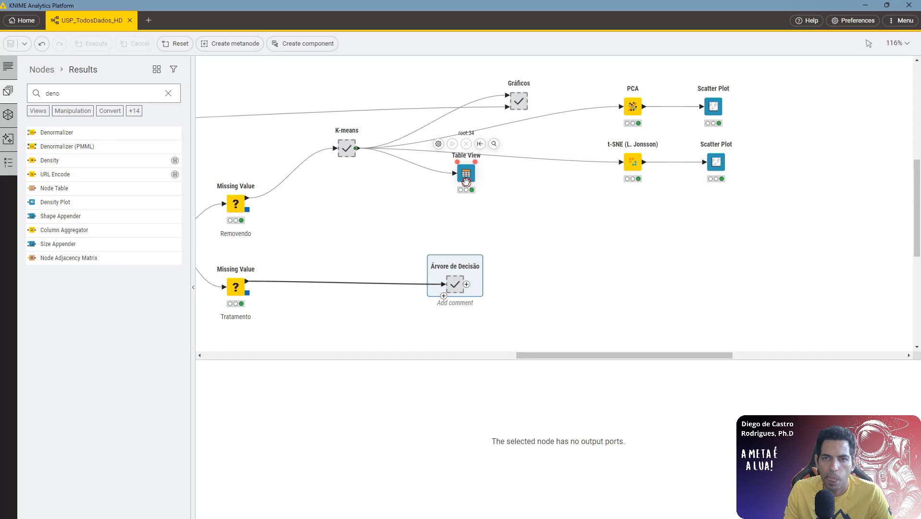
Move the Table View node slightly down and the Gráficos metanode closer to K-means, and save the workflow.
drag(465, 178, 463, 195)
drag(519, 101, 482, 98)
click(346, 147)
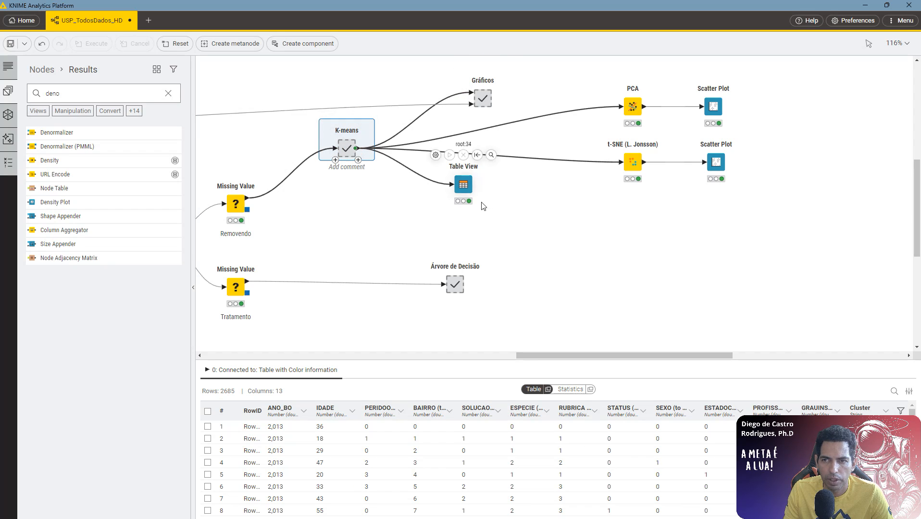
click(516, 225)
key(ctrl+s)
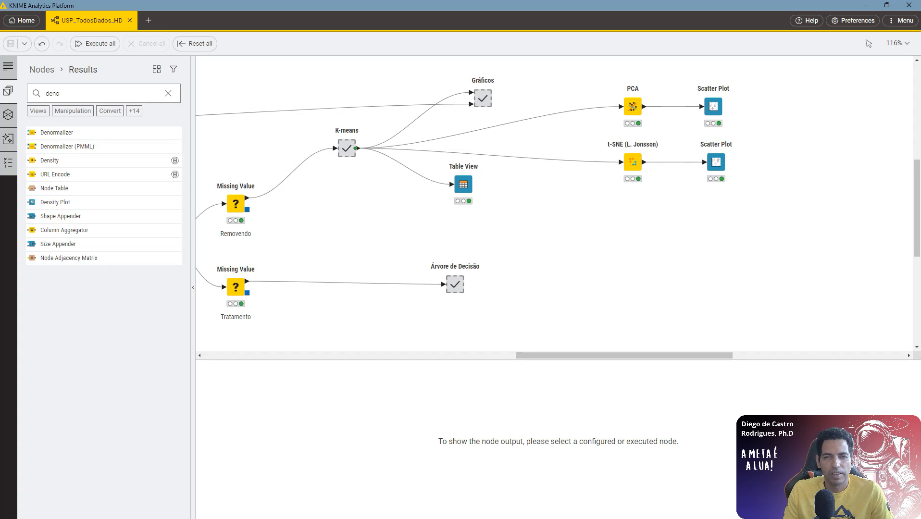
click(890, 512)
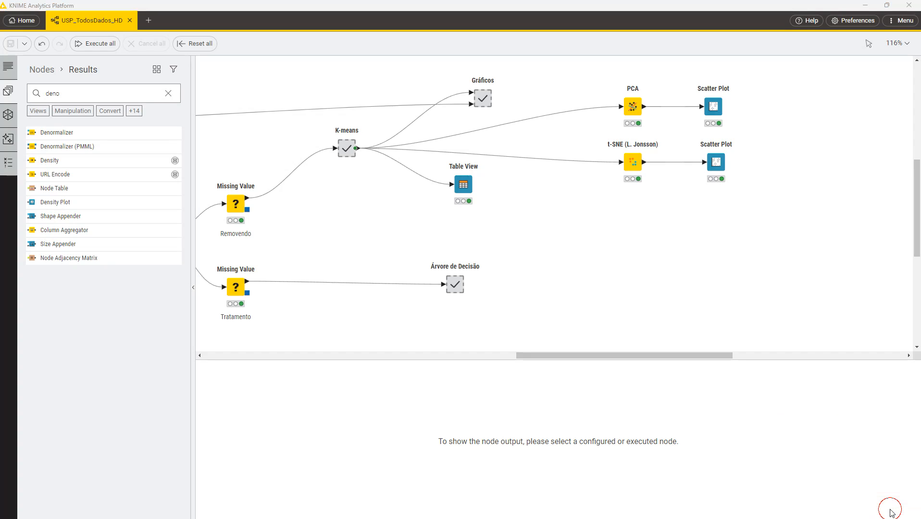